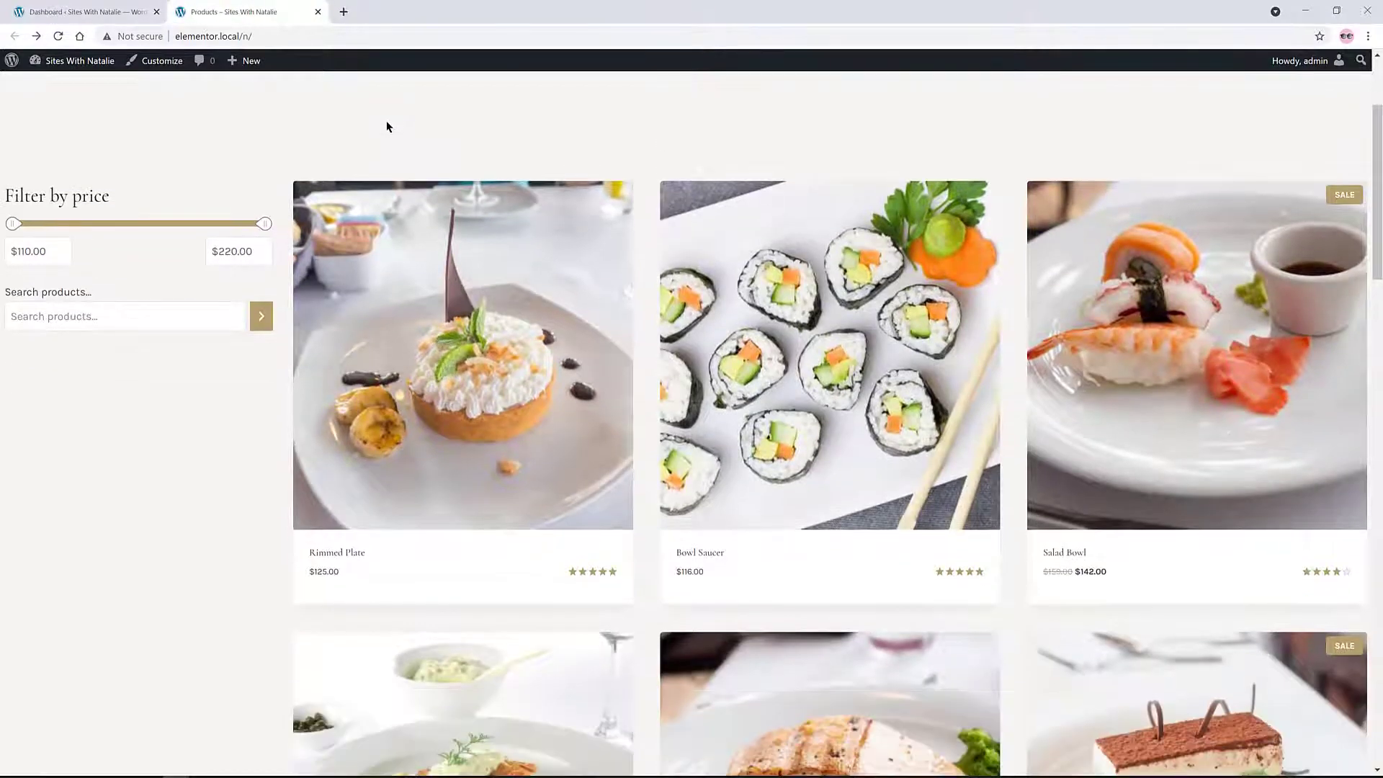
Step: Search the shop for 'salad' and scroll through the Salad Bowl product page and its sidebar
scroll(386, 127, down, 2)
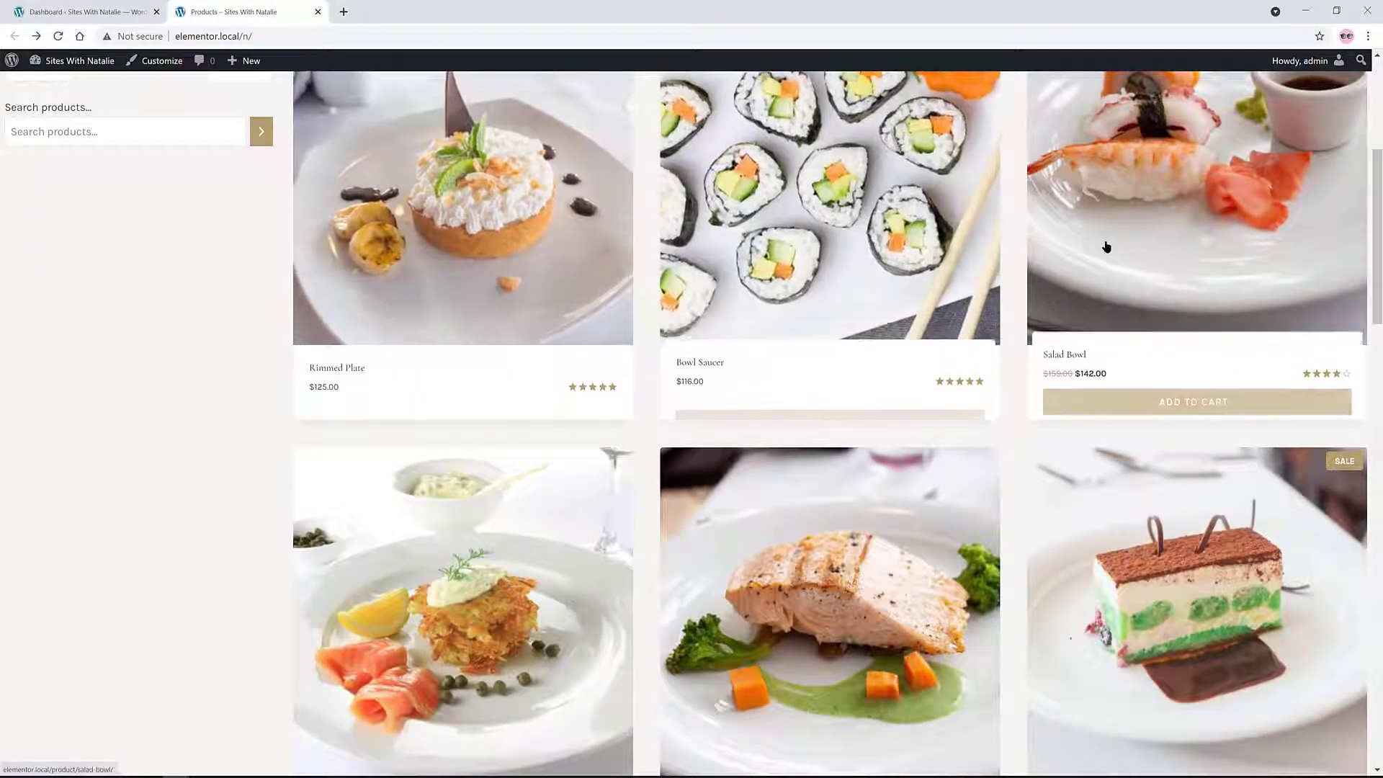
scroll(936, 237, down, 1)
scroll(226, 234, up, 5)
click(97, 408)
text(salad)
key(Return)
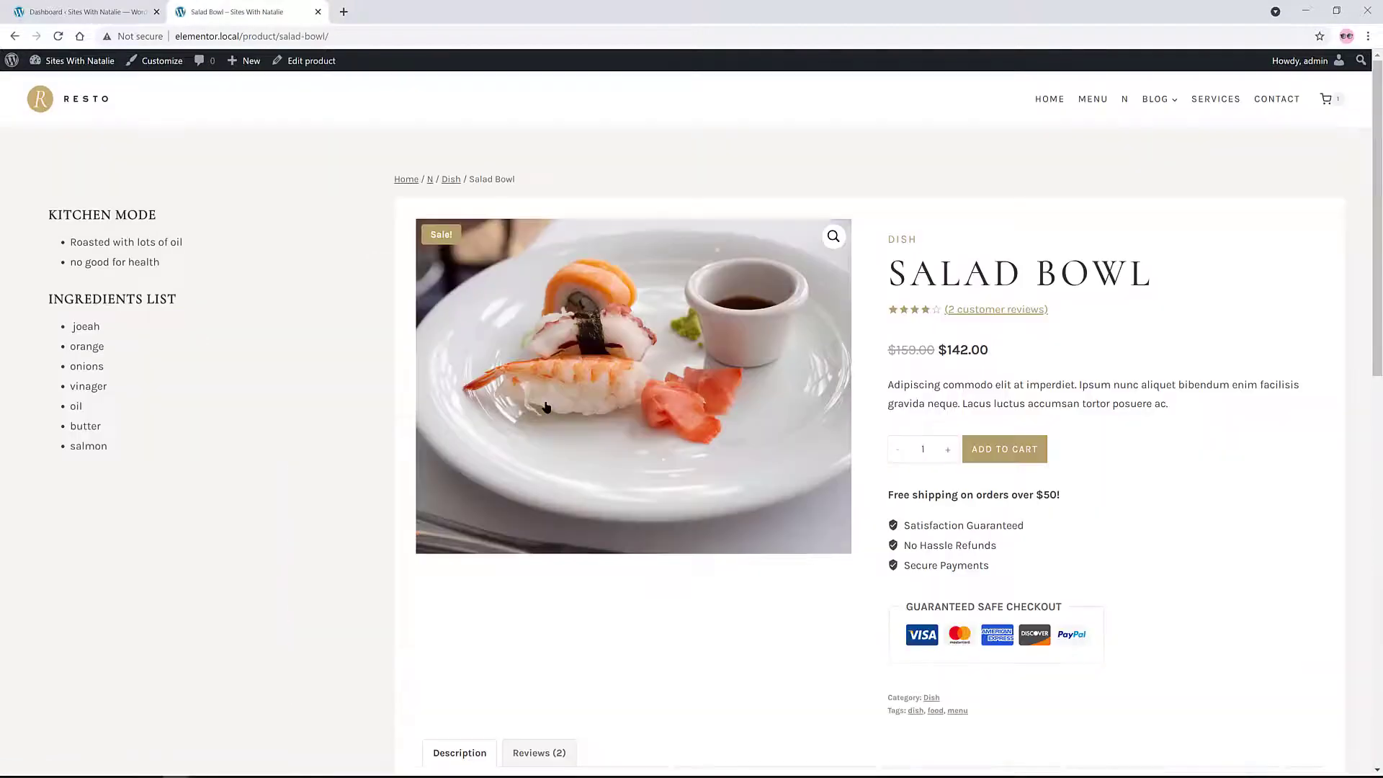
scroll(692, 367, down, 4)
scroll(693, 367, down, 5)
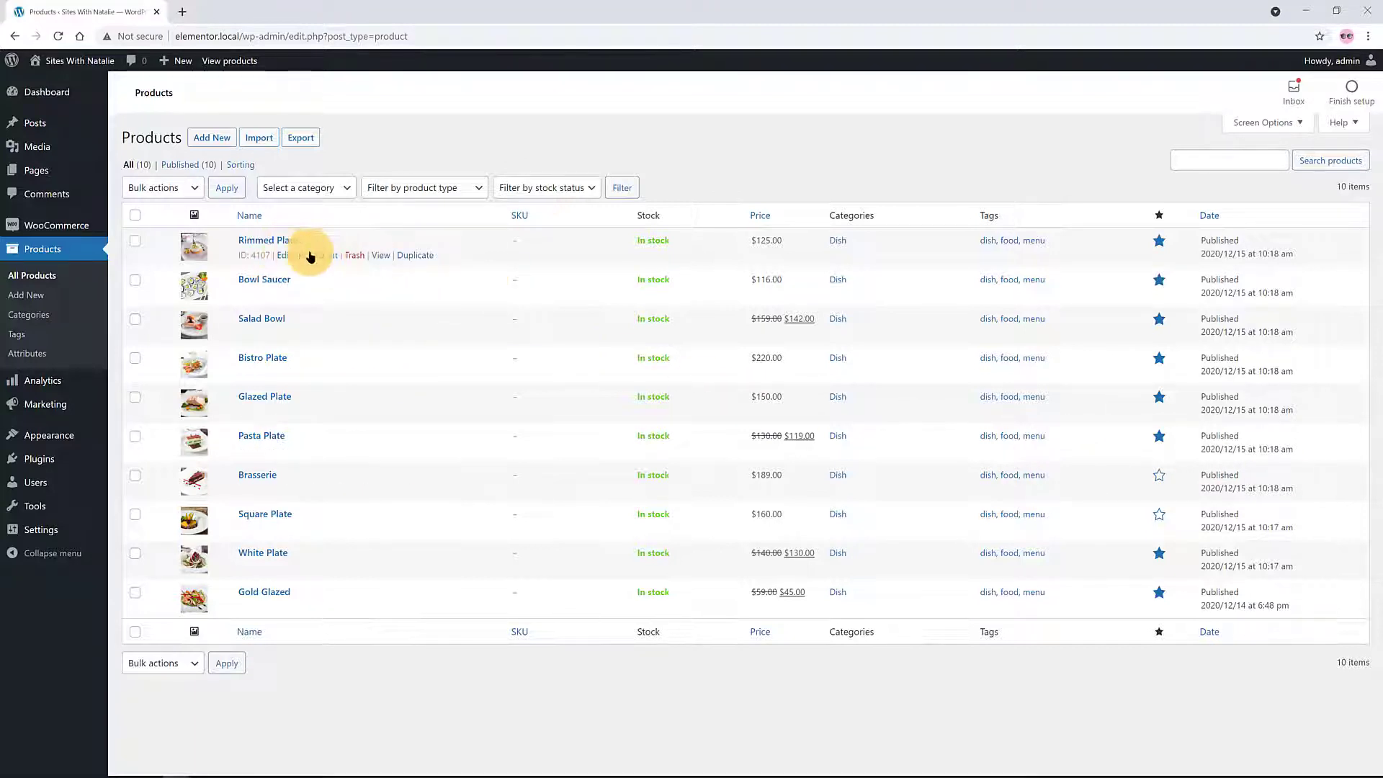
Step: Open the Rimmed Plate product in the editor and scroll through its settings
click(283, 256)
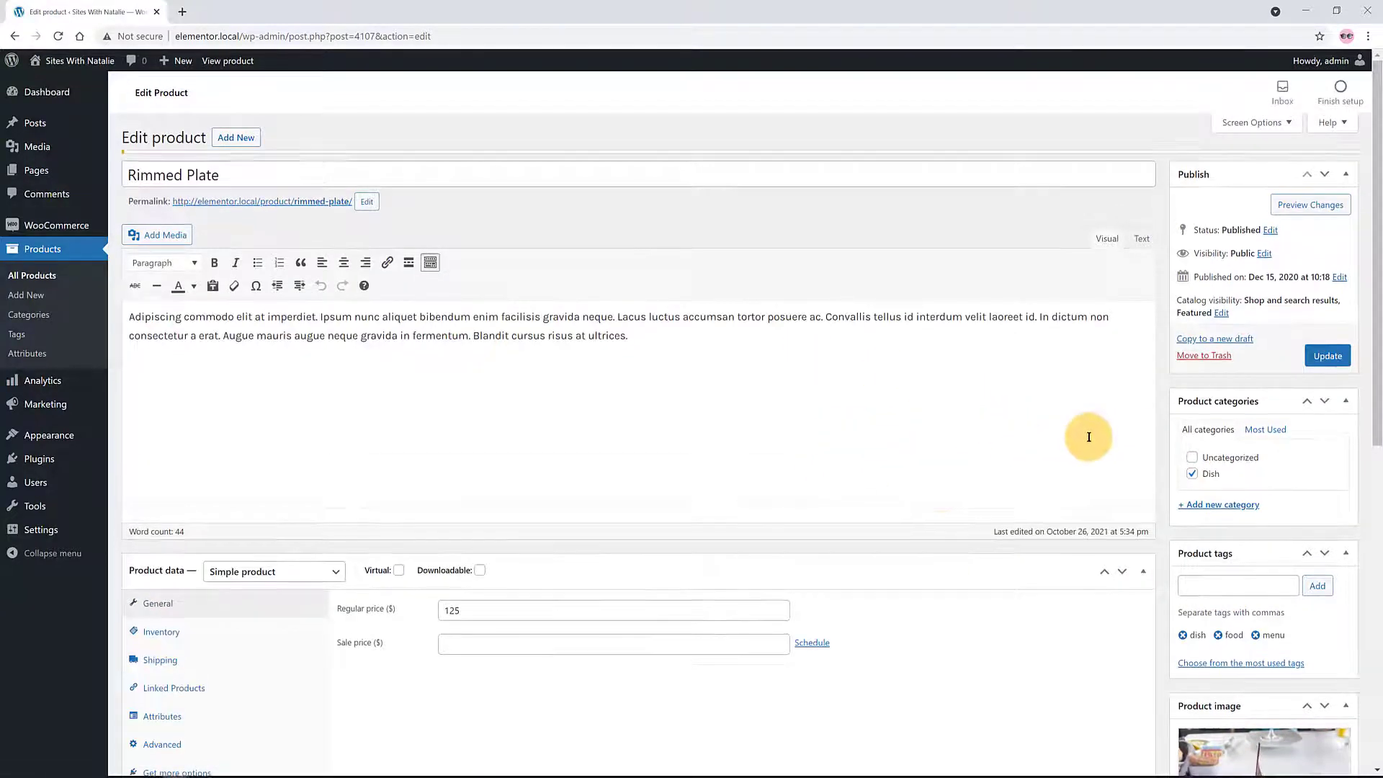
scroll(1152, 417, down, 2)
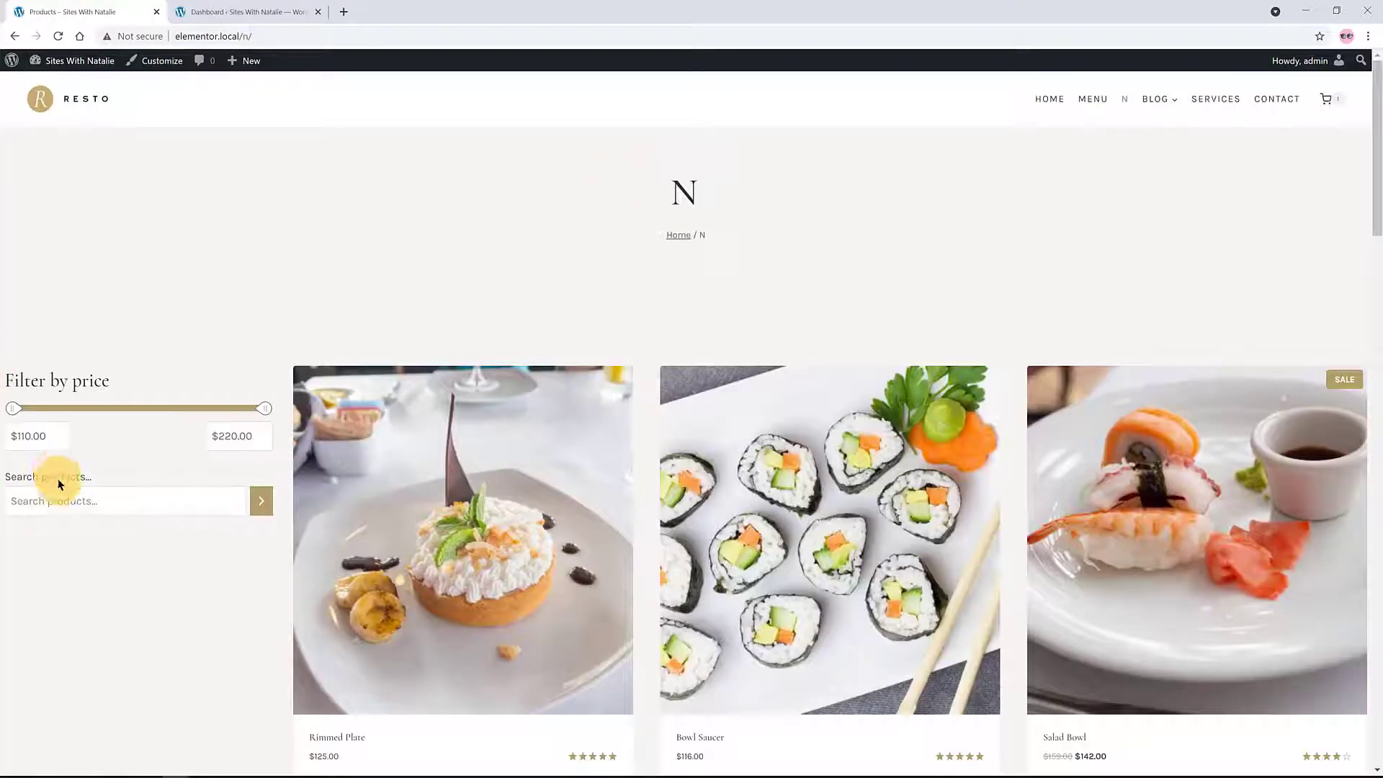
Step: Search the storefront for 'salad' and scroll the Salad Bowl product page
click(98, 501)
text(salad)
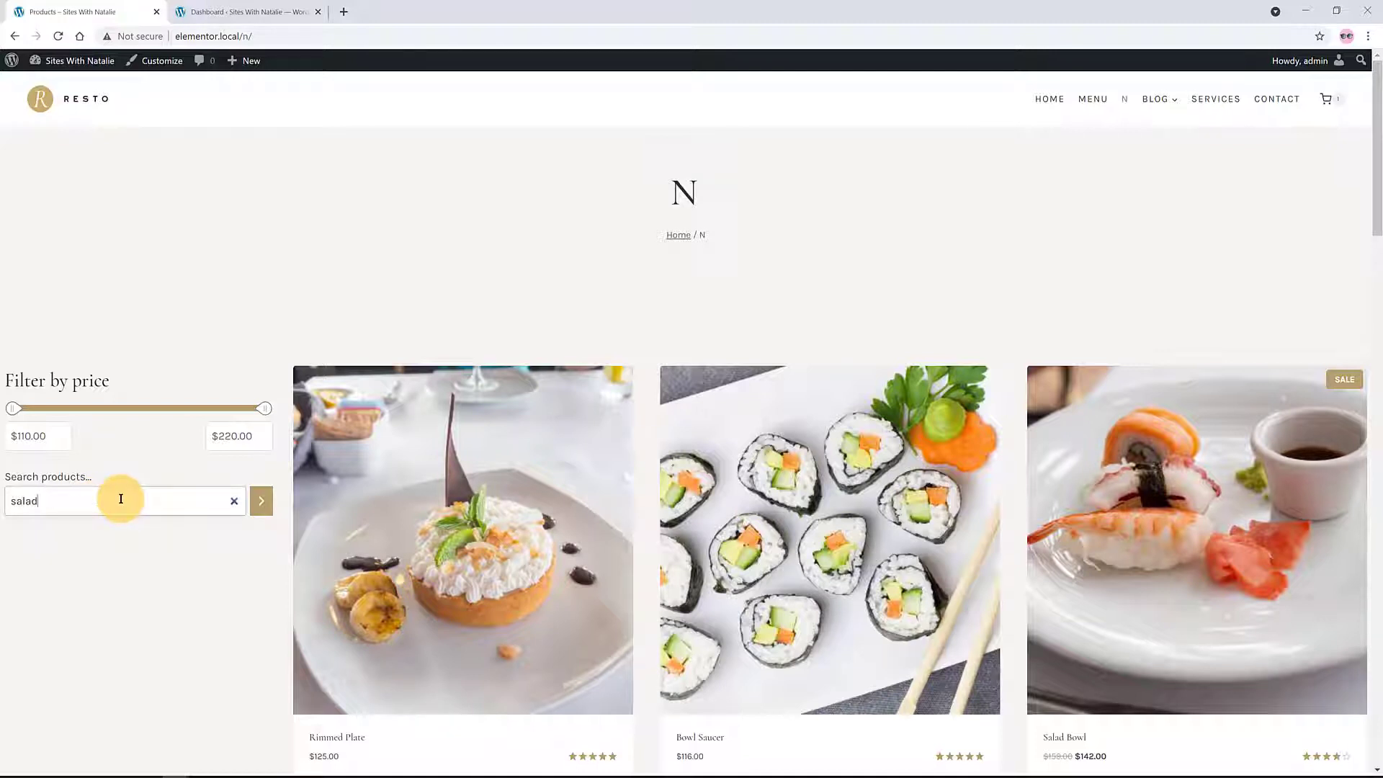
click(261, 500)
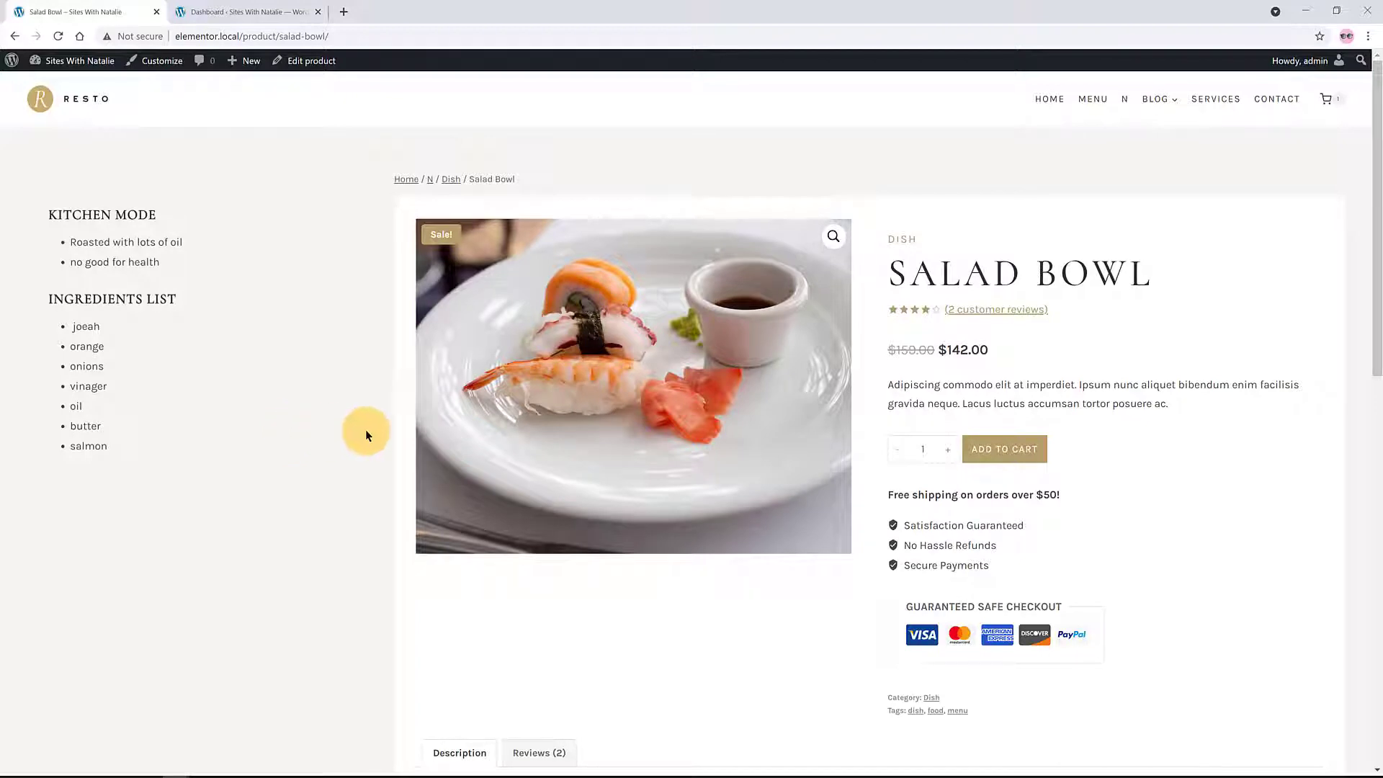
scroll(560, 439, down, 10)
key(ctrl+w)
mouse_move(65, 281)
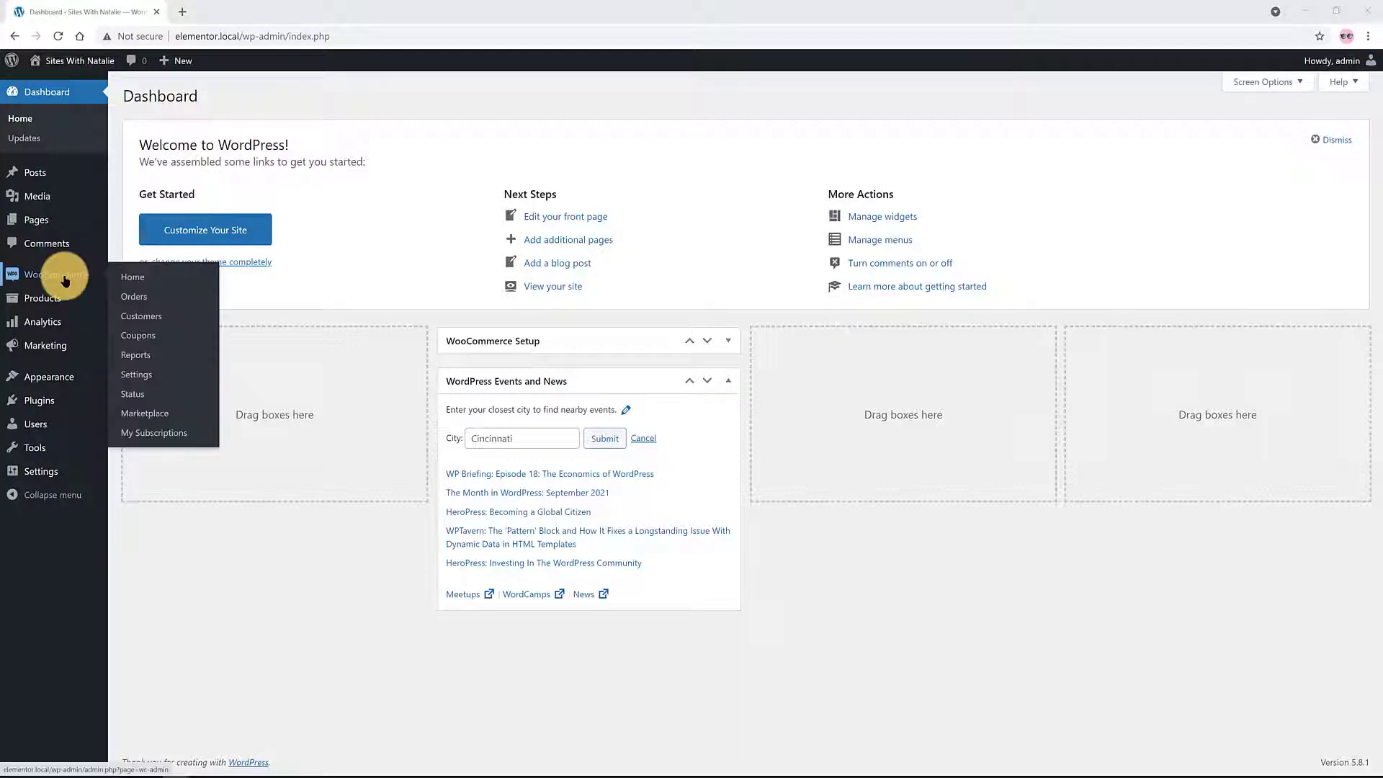
click(136, 374)
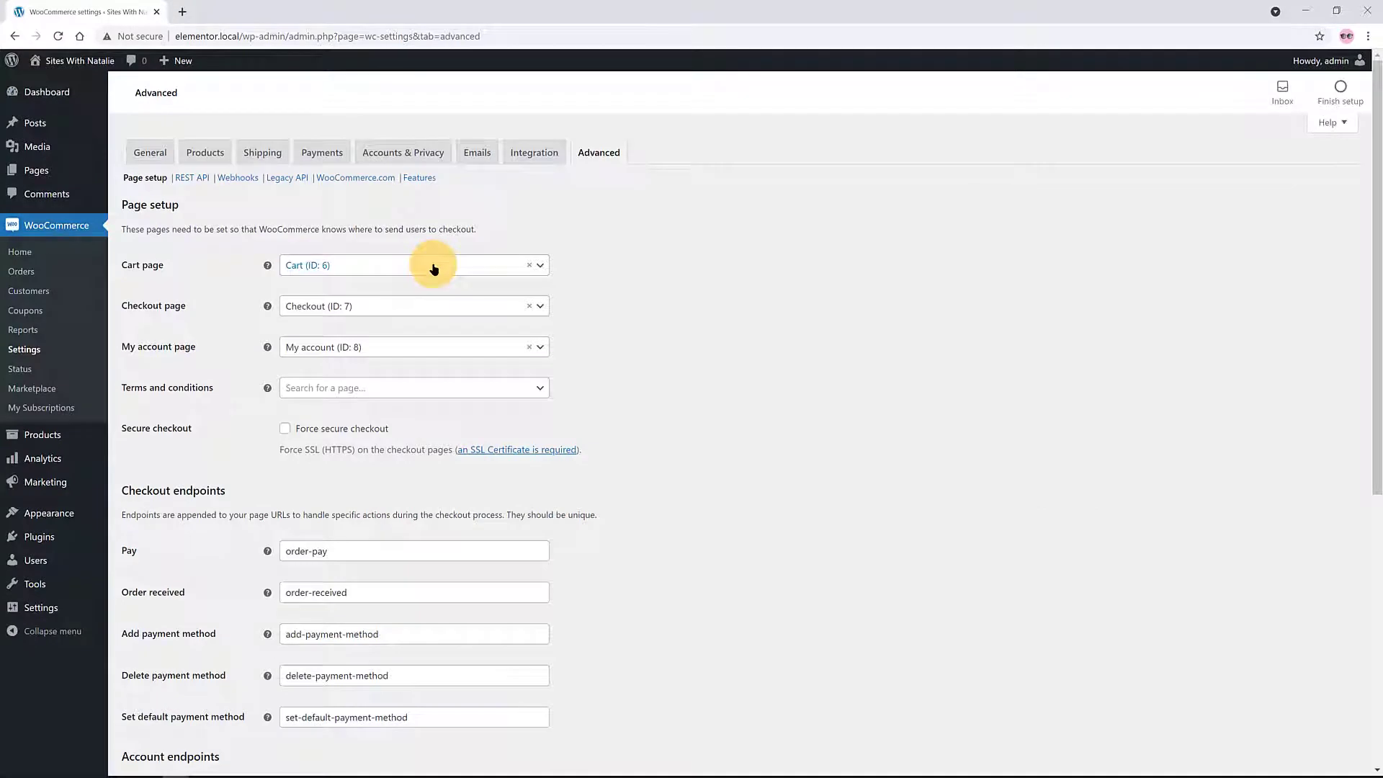
click(432, 266)
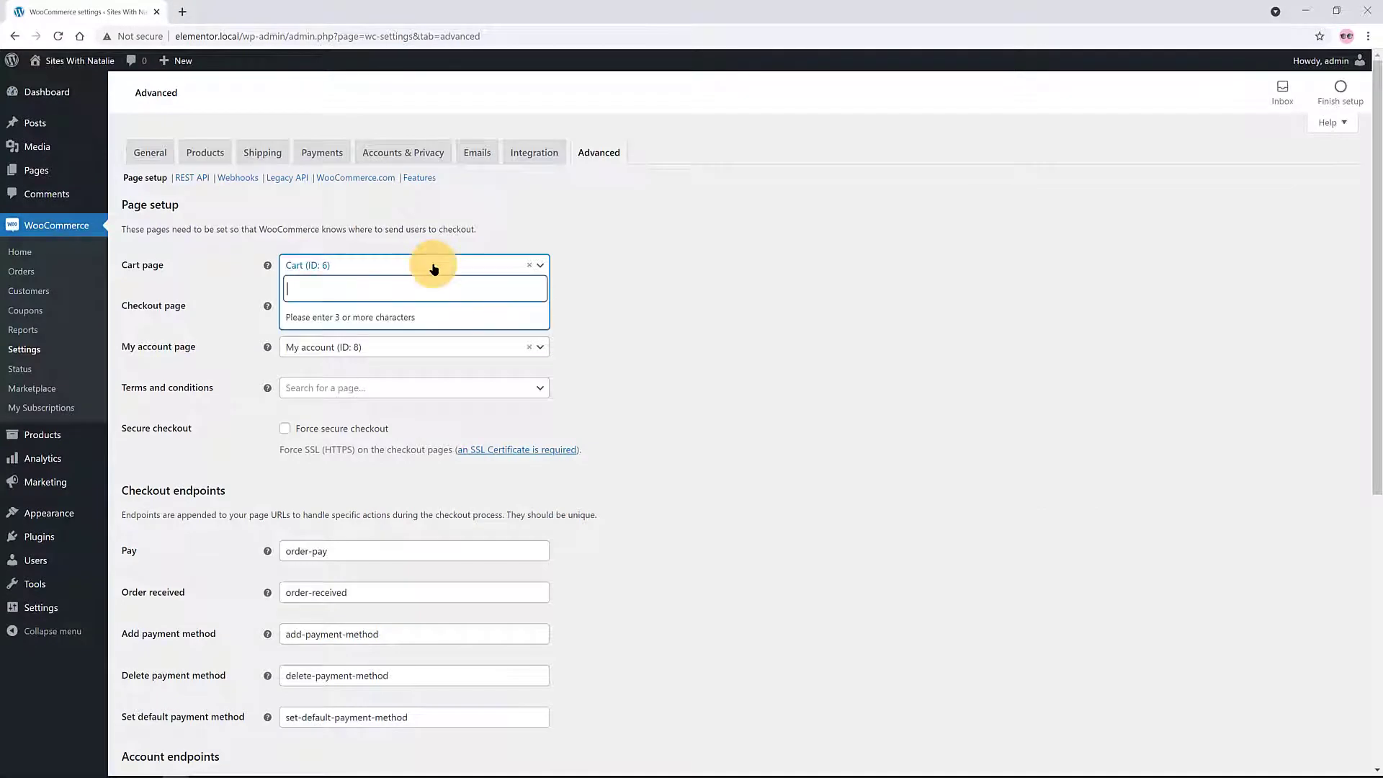
click(433, 268)
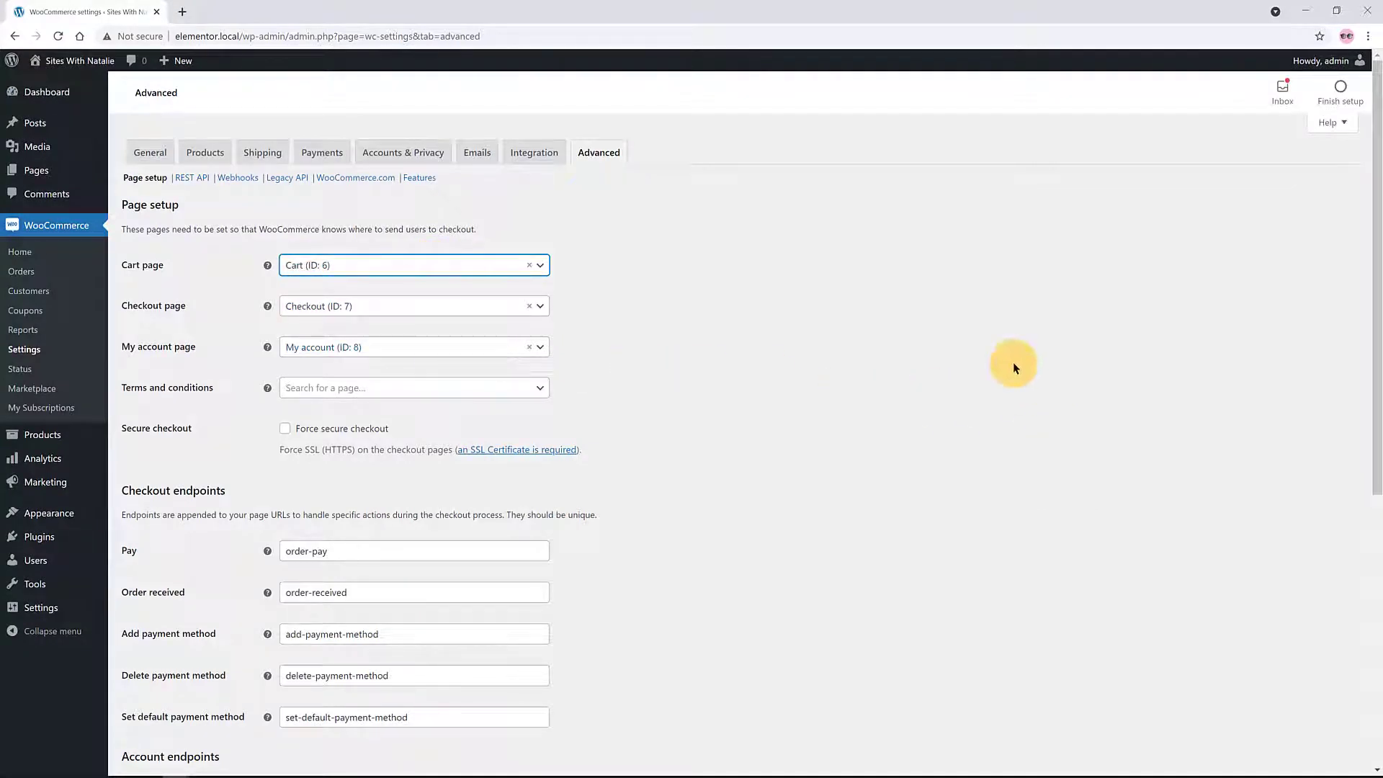
click(201, 154)
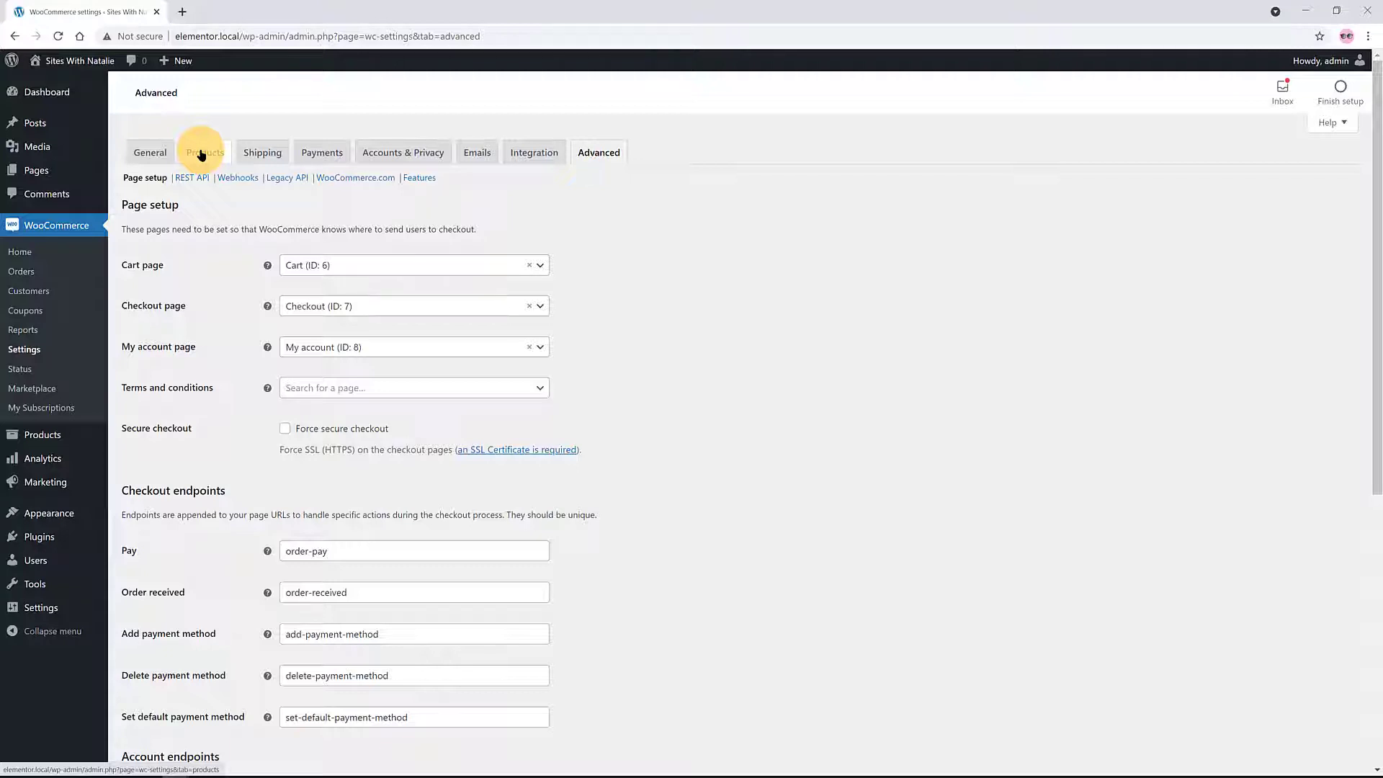
click(202, 154)
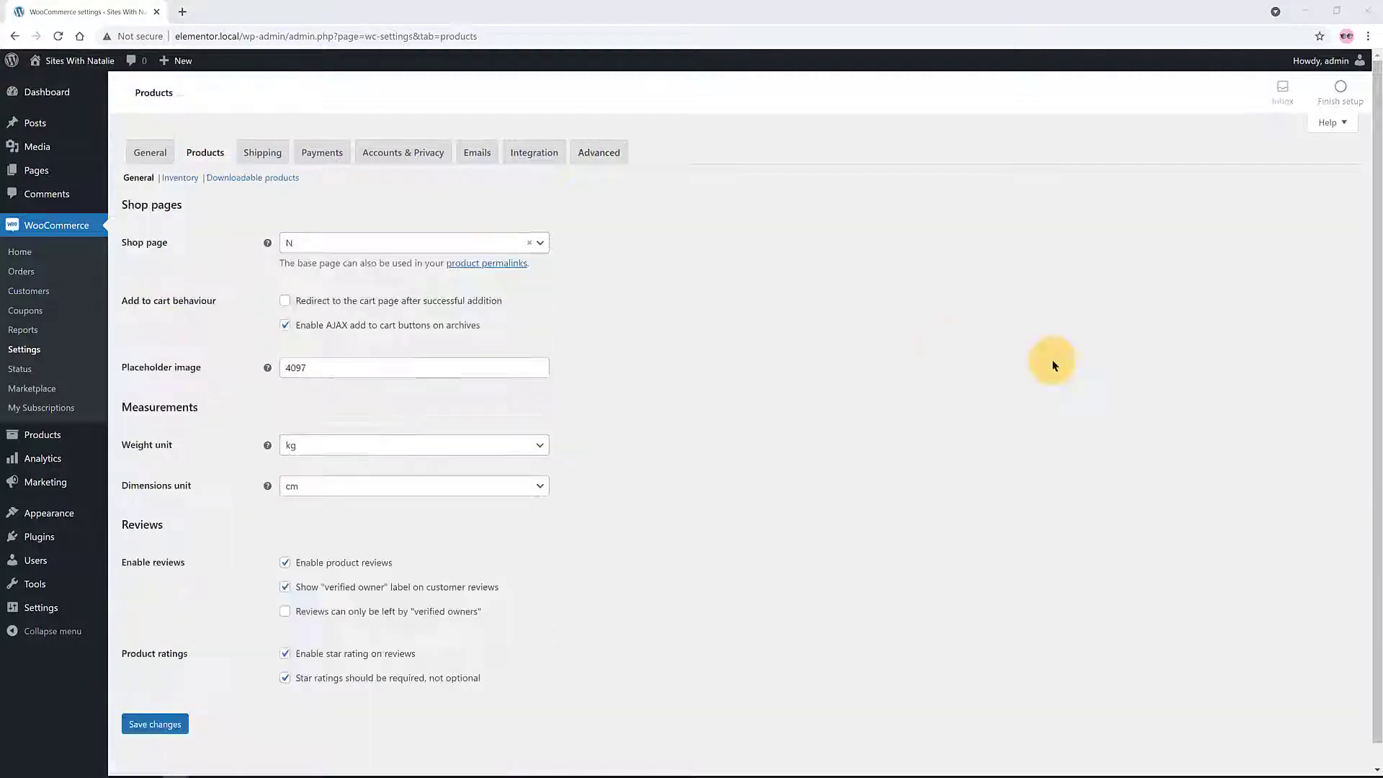
click(446, 244)
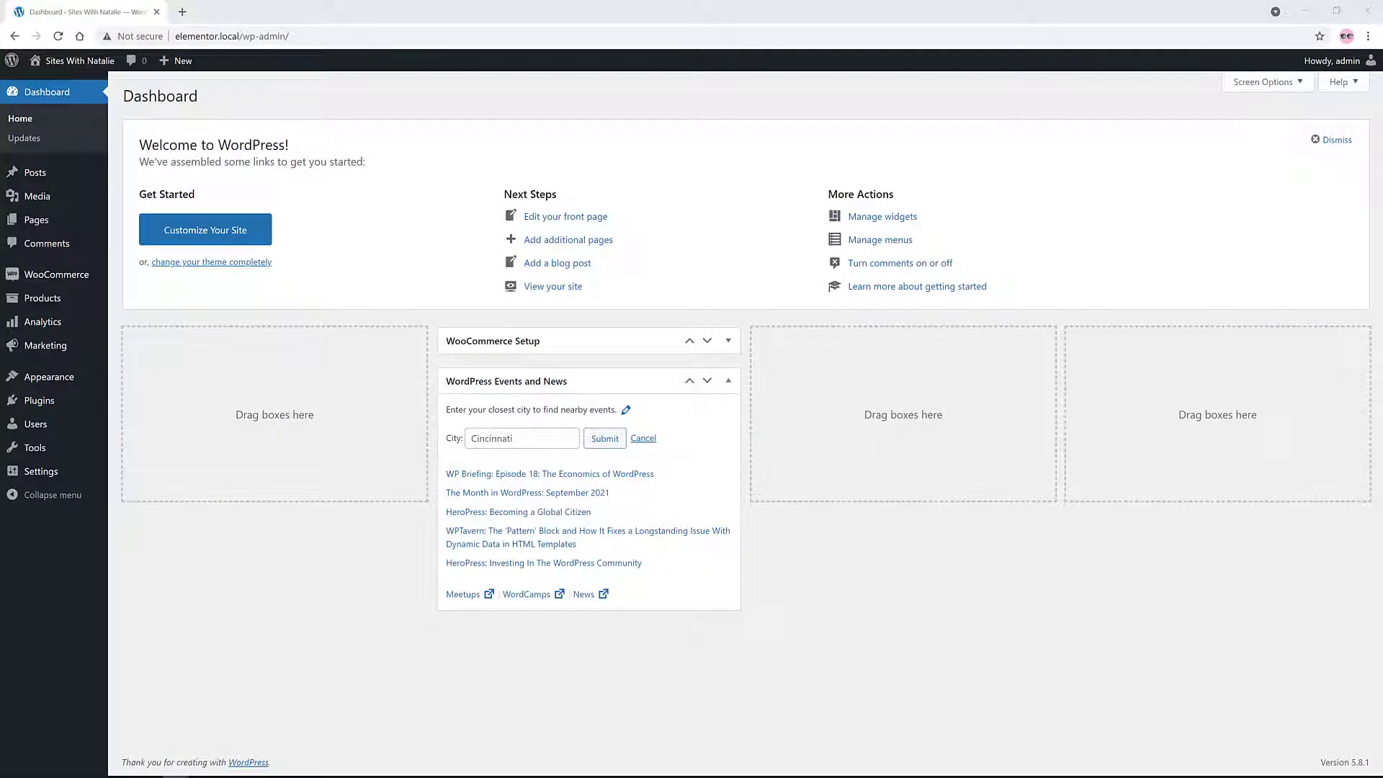
Step: Publish a new page titled 'Store', then go to WooCommerce Settings
click(141, 245)
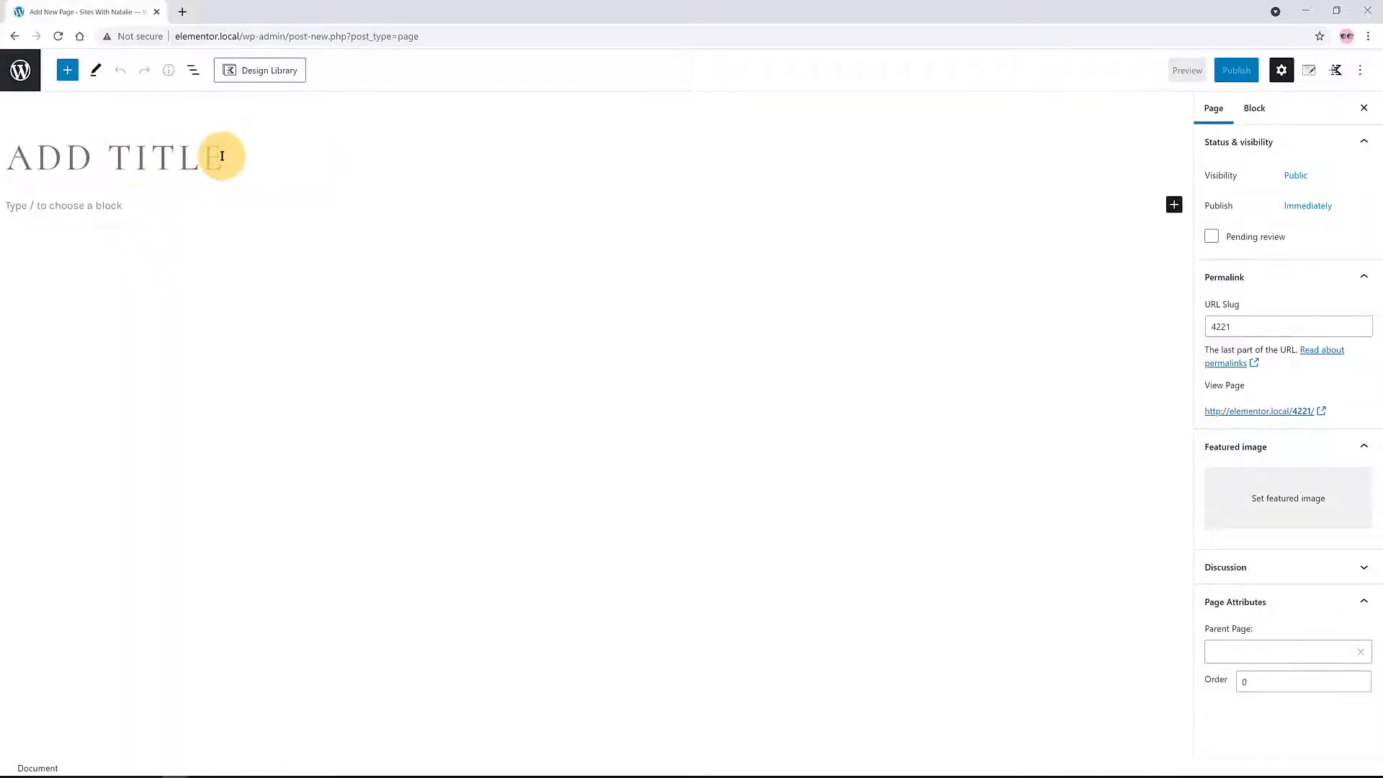
text(Store)
click(1233, 72)
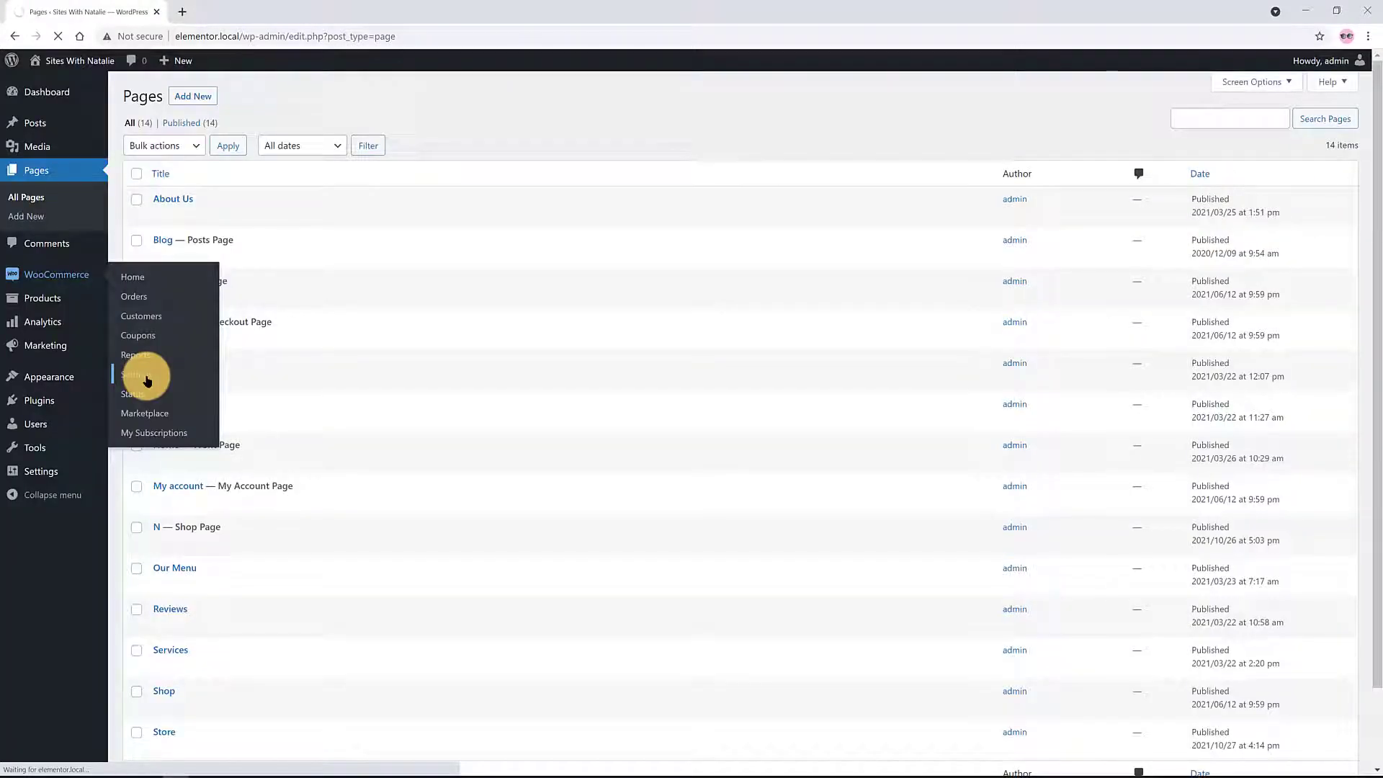
click(145, 369)
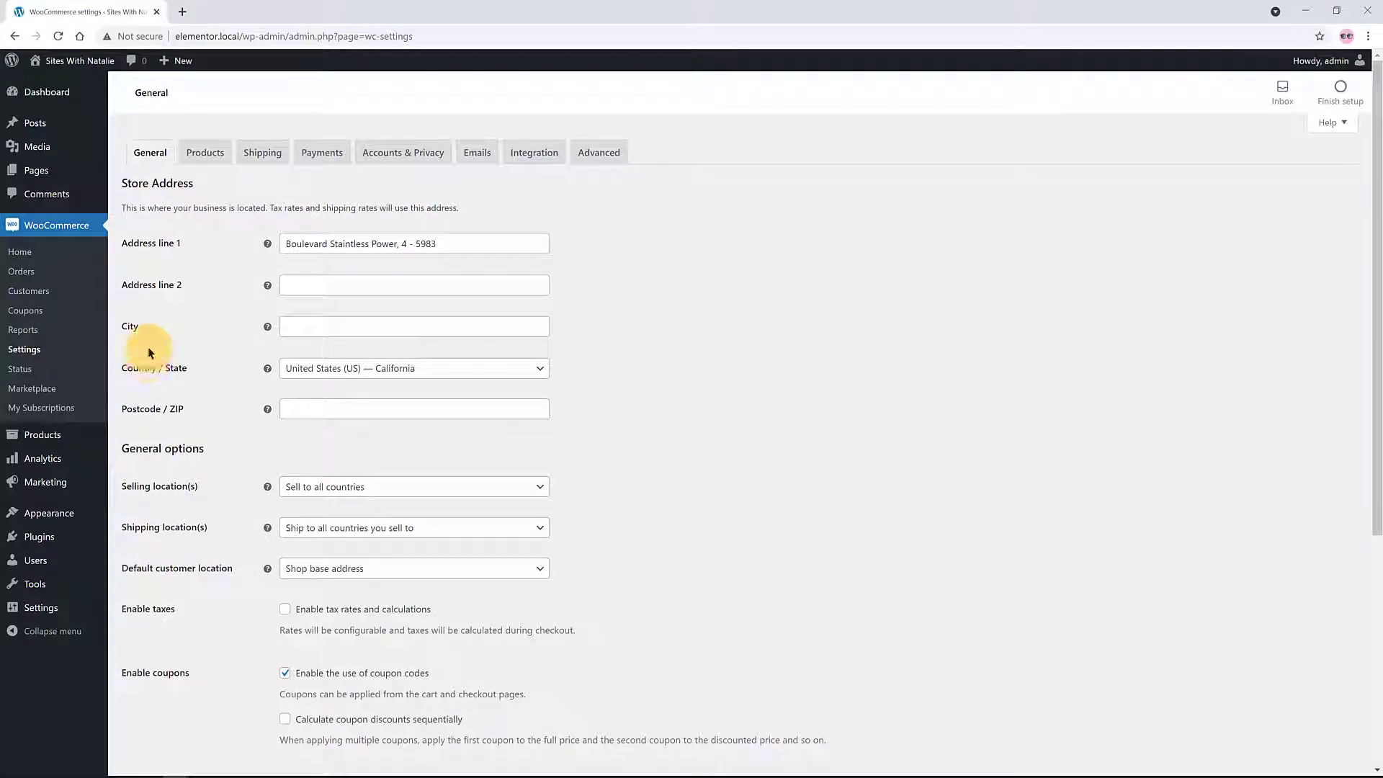
Step: Set the WooCommerce Shop page to 'Store' in Products settings and save
click(205, 152)
click(324, 243)
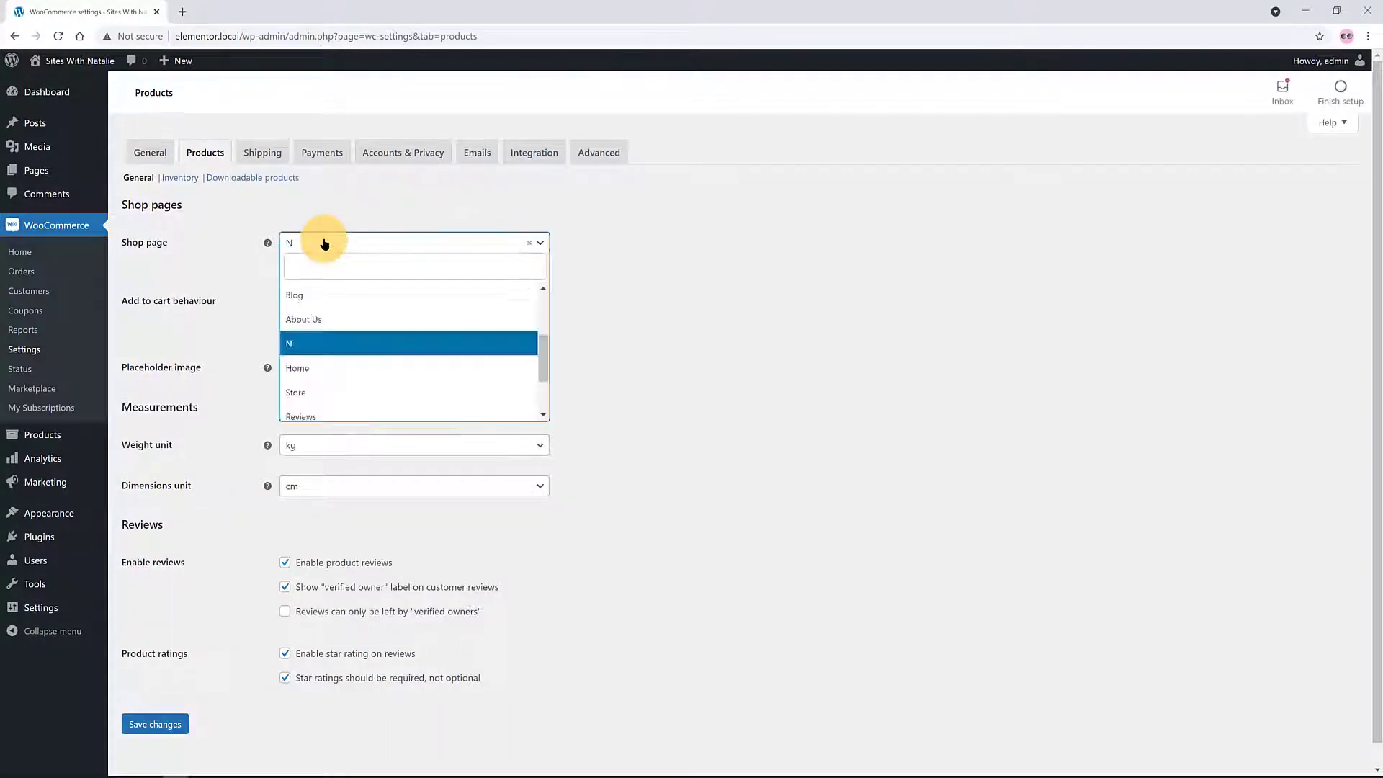
click(296, 392)
scroll(643, 409, down, 1)
click(165, 702)
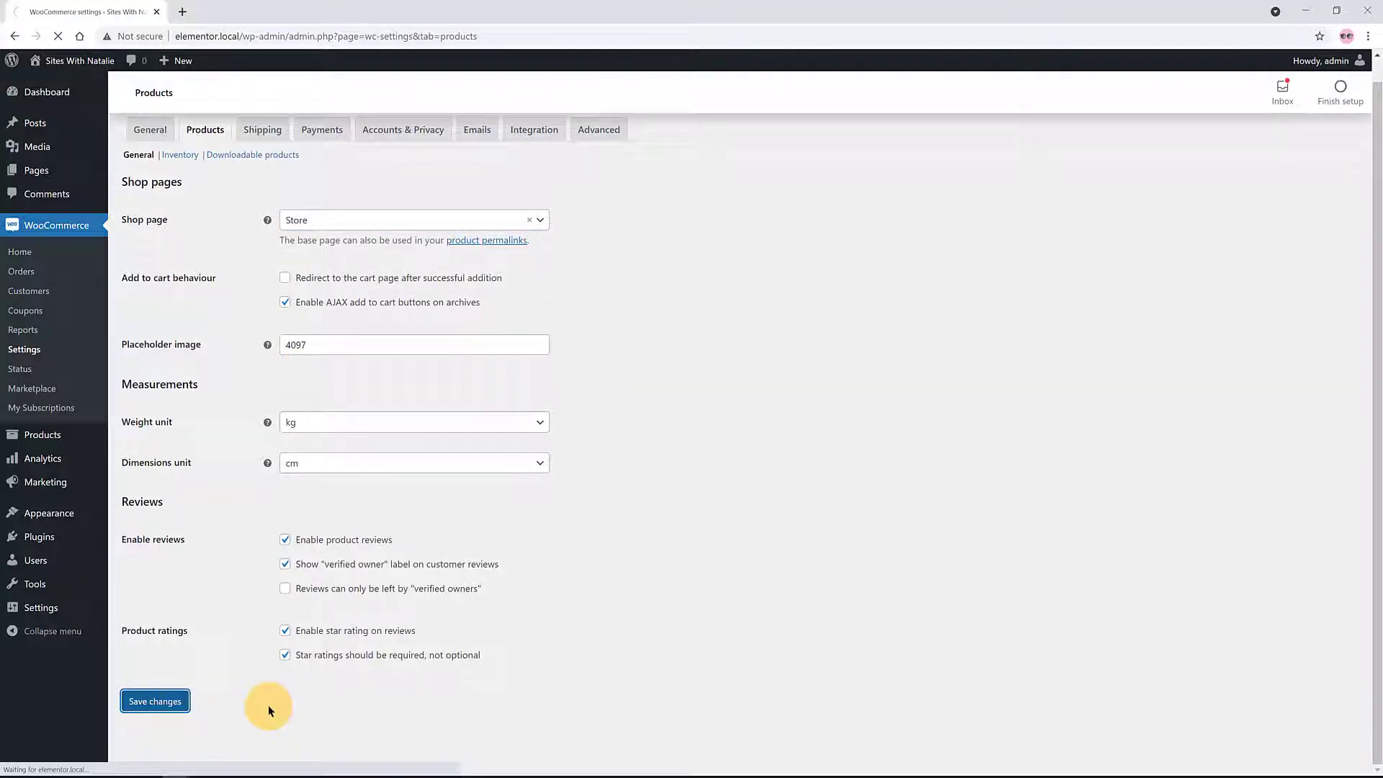
click(36, 169)
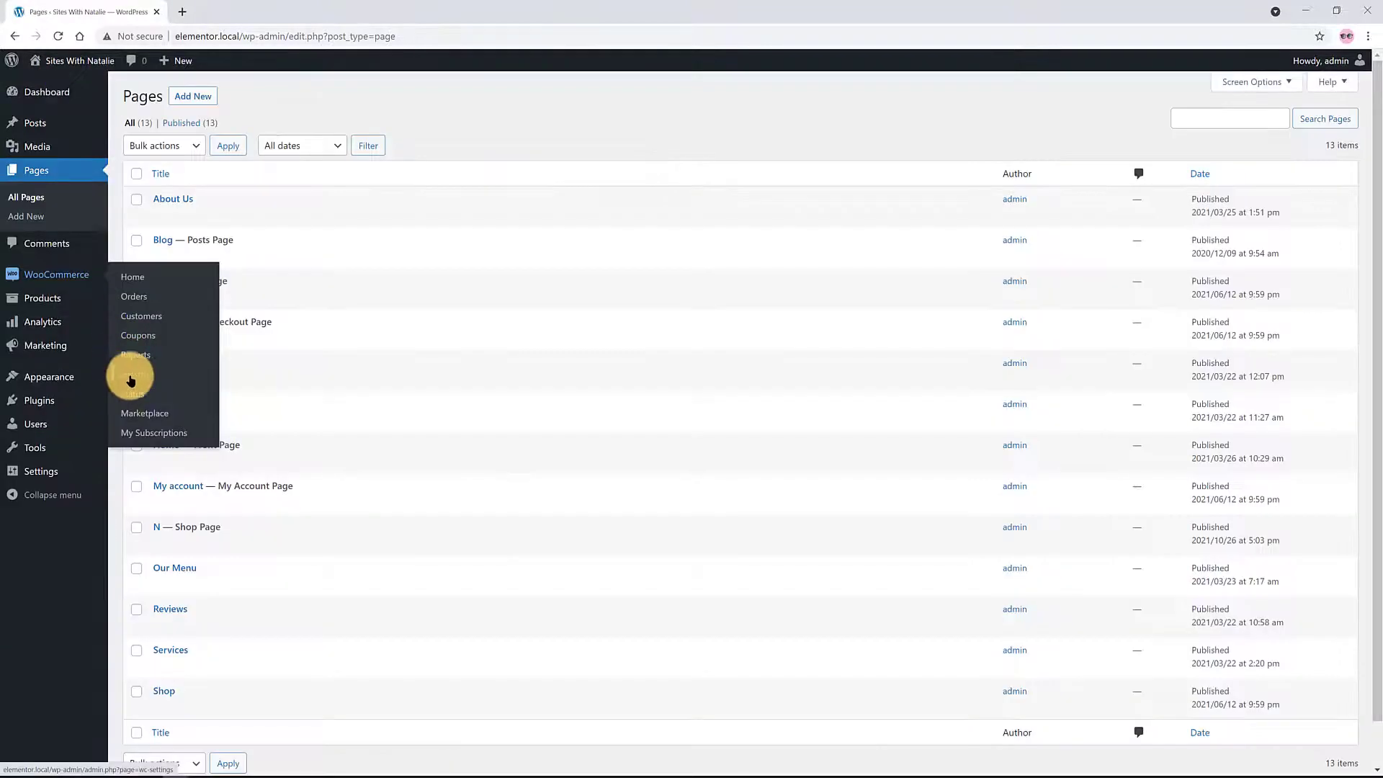
click(135, 376)
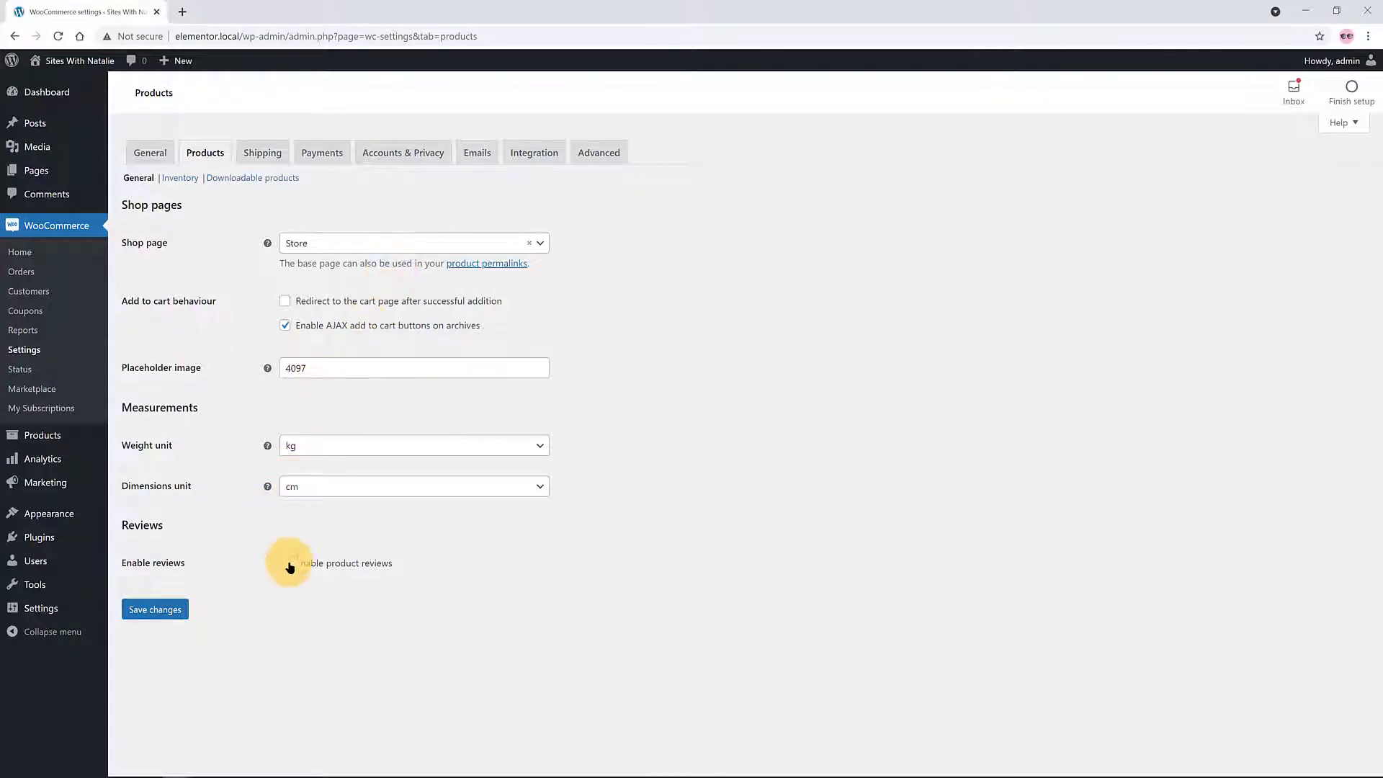
Step: Save the review options with reviews, verified-owner labels and required star ratings enabled
click(285, 563)
scroll(432, 562, down, 1)
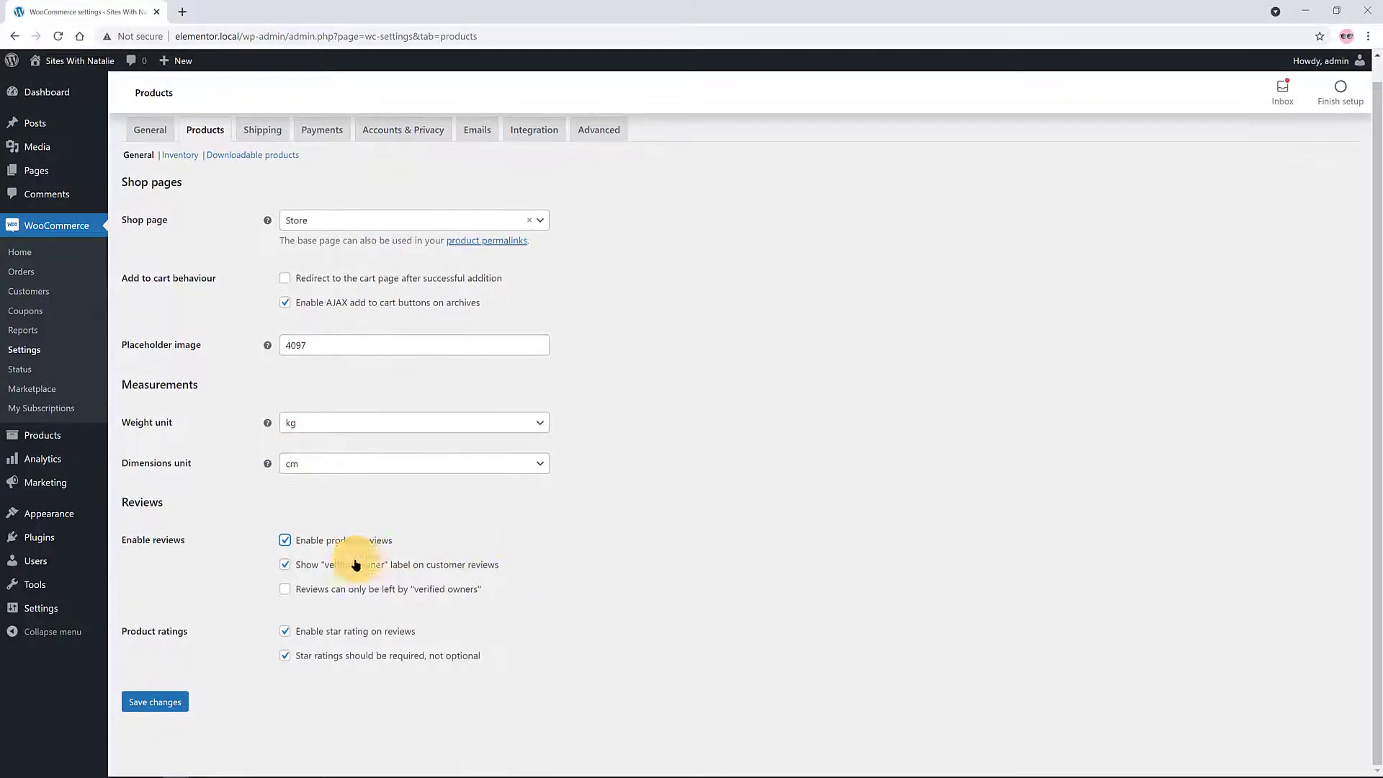
click(285, 566)
click(285, 565)
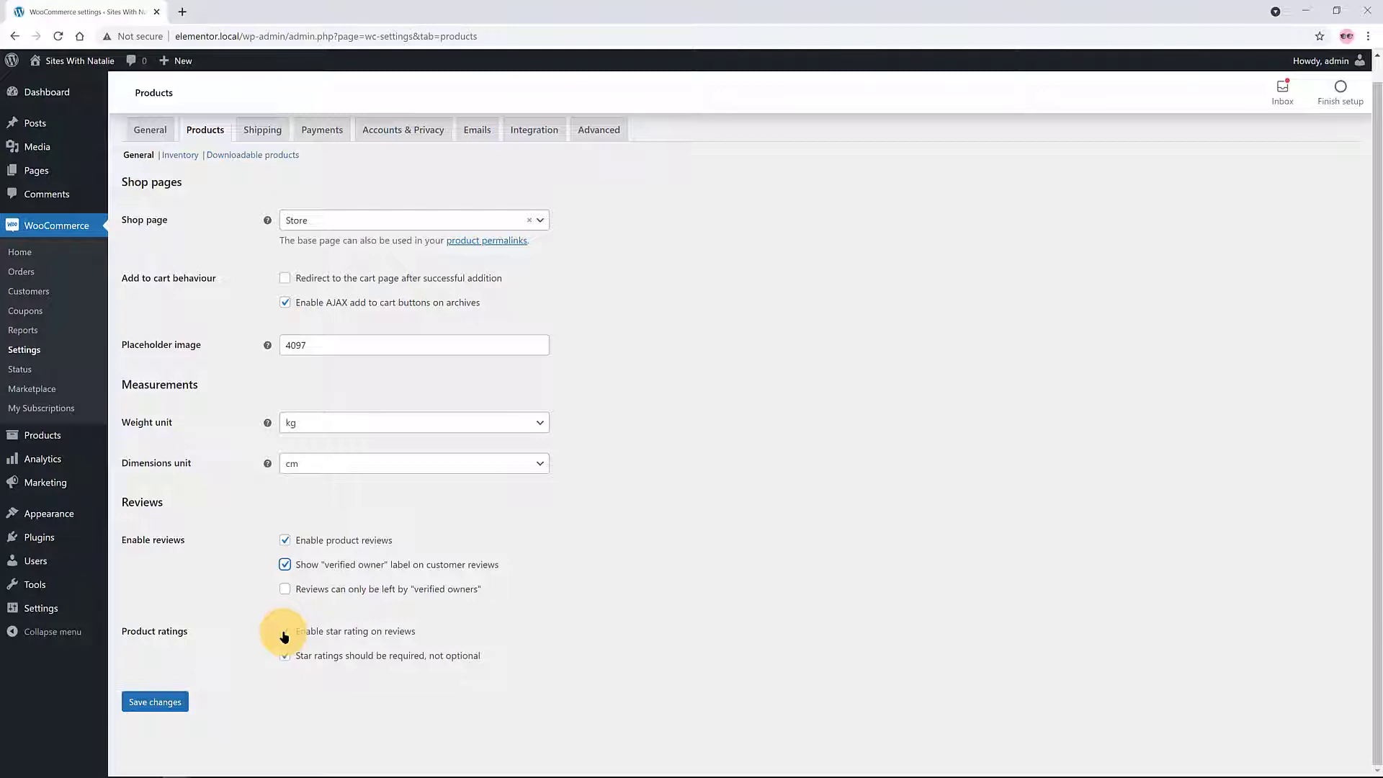
click(284, 633)
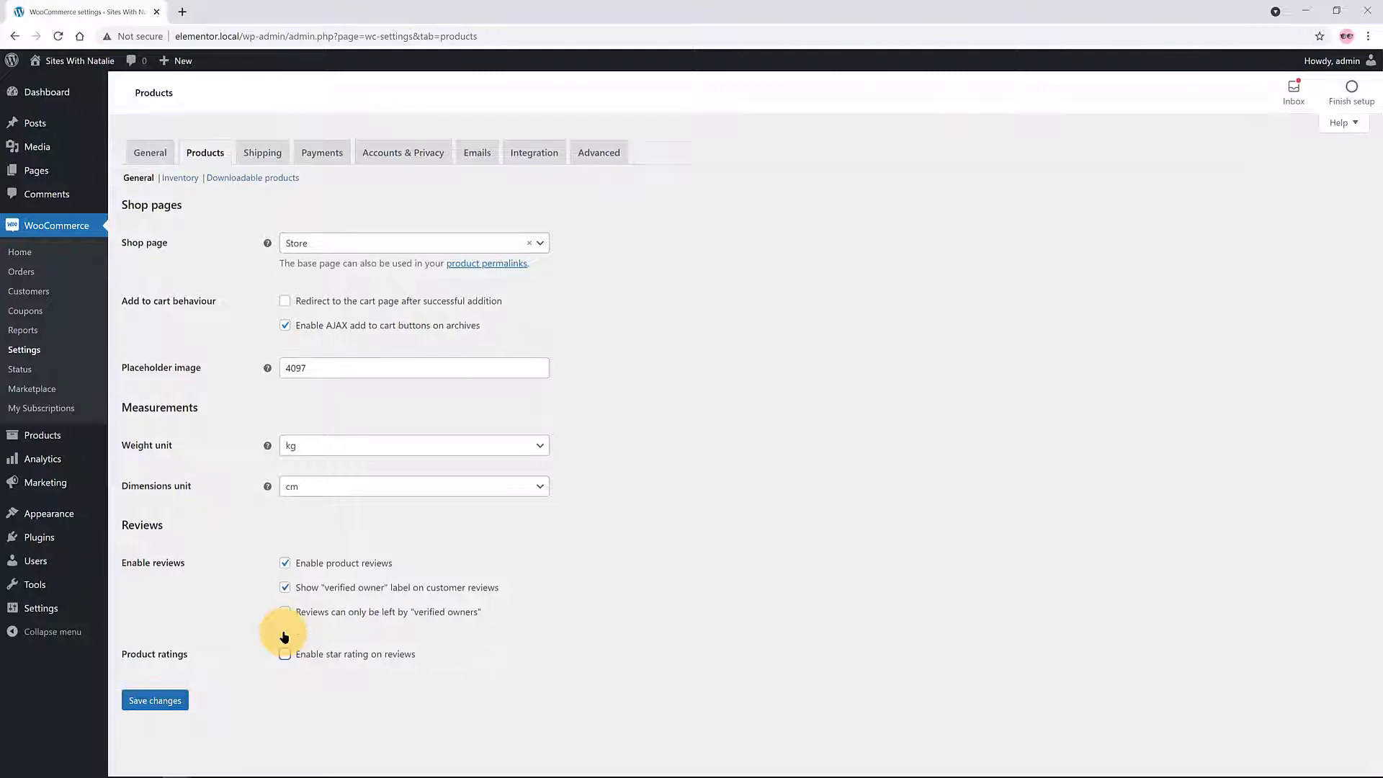
click(285, 614)
click(286, 618)
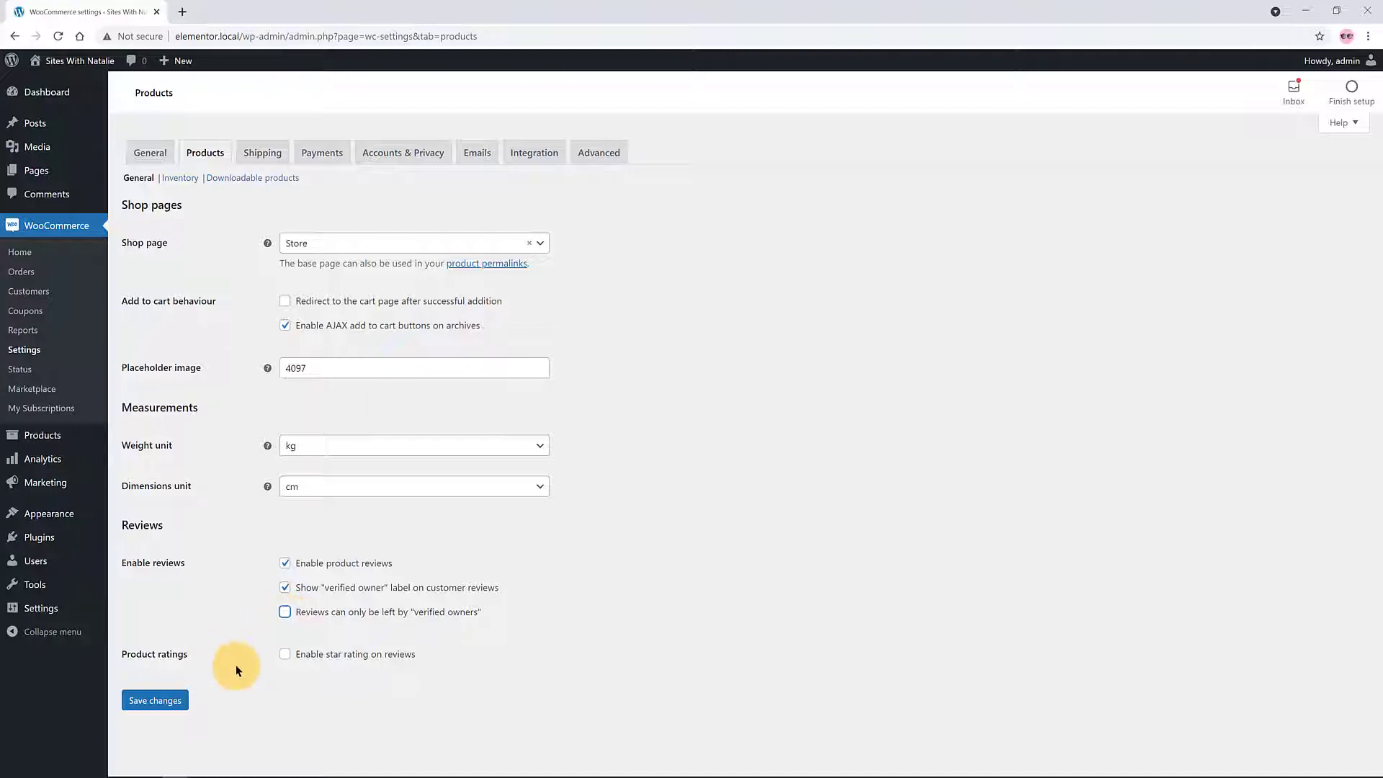
click(285, 563)
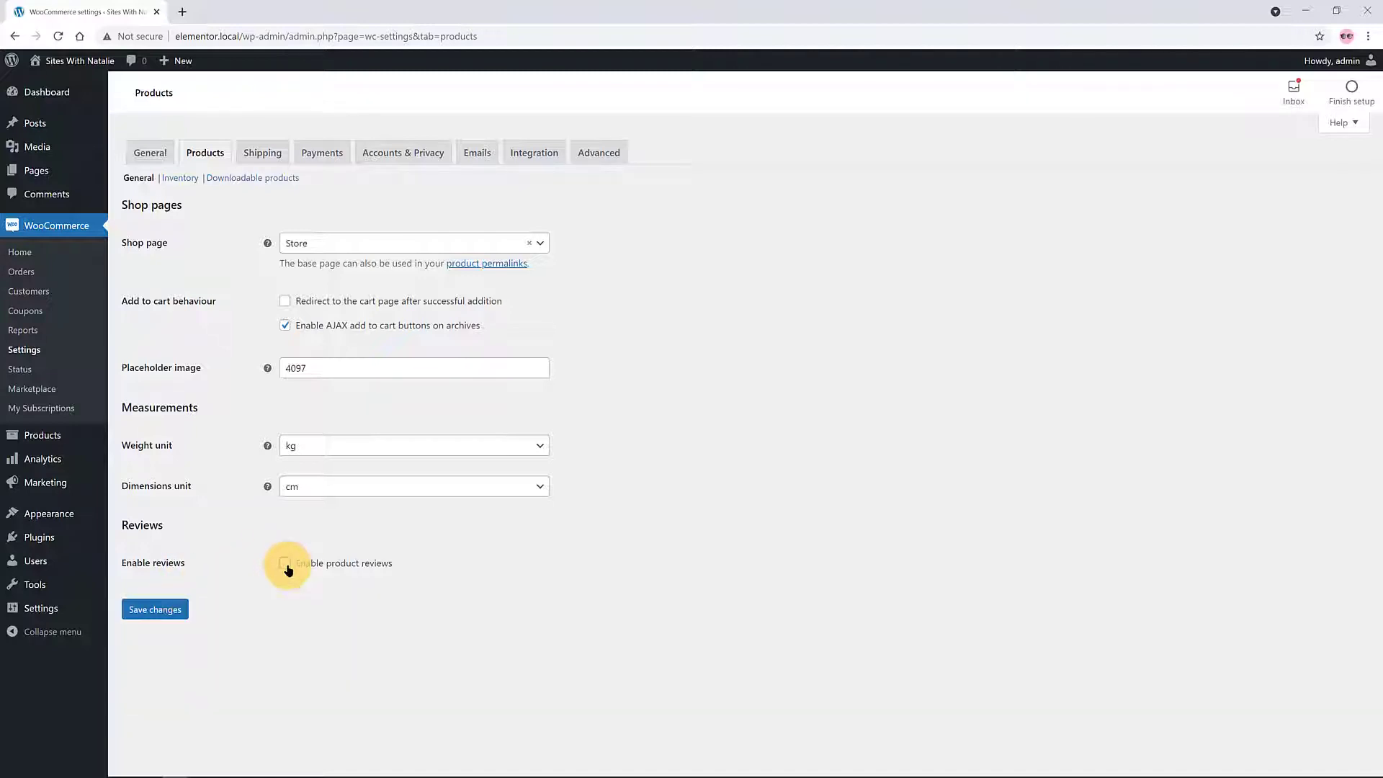
click(286, 564)
click(152, 724)
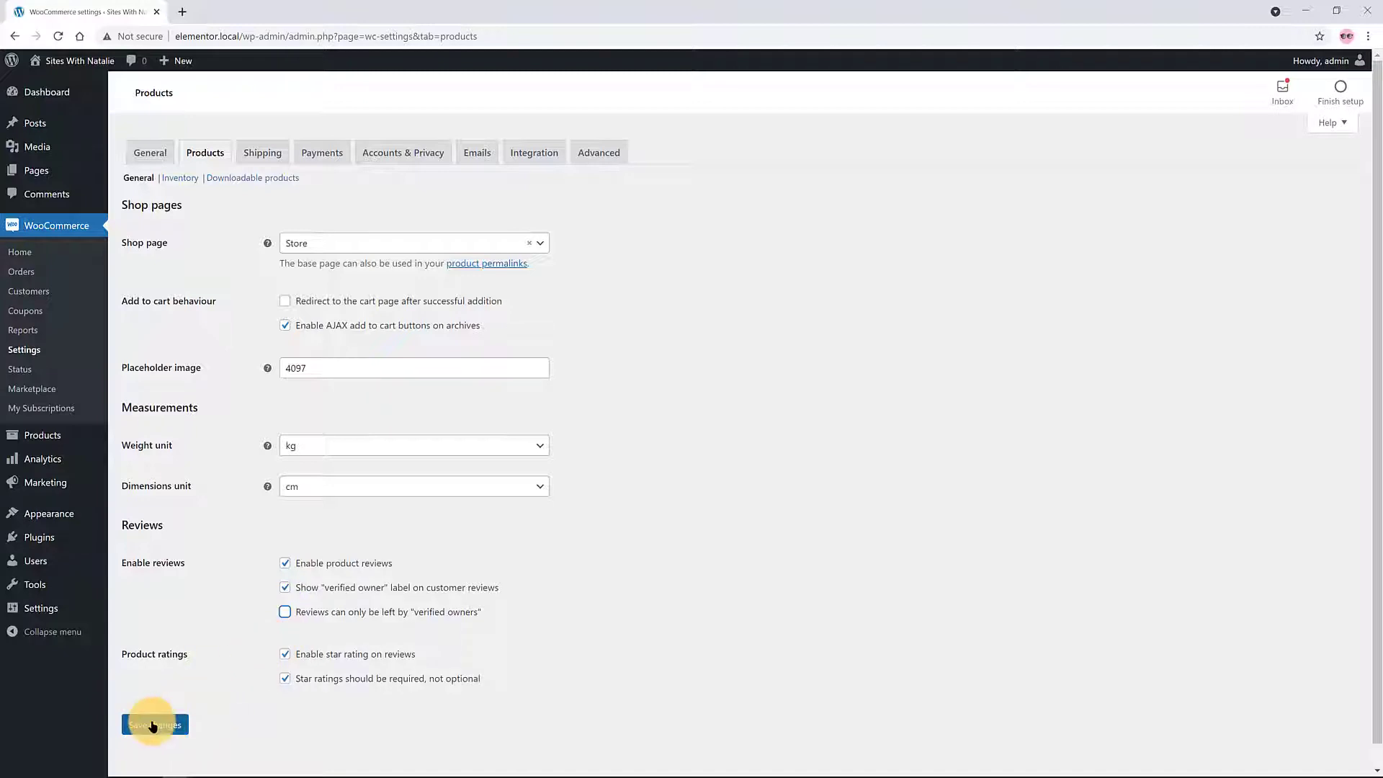
click(154, 728)
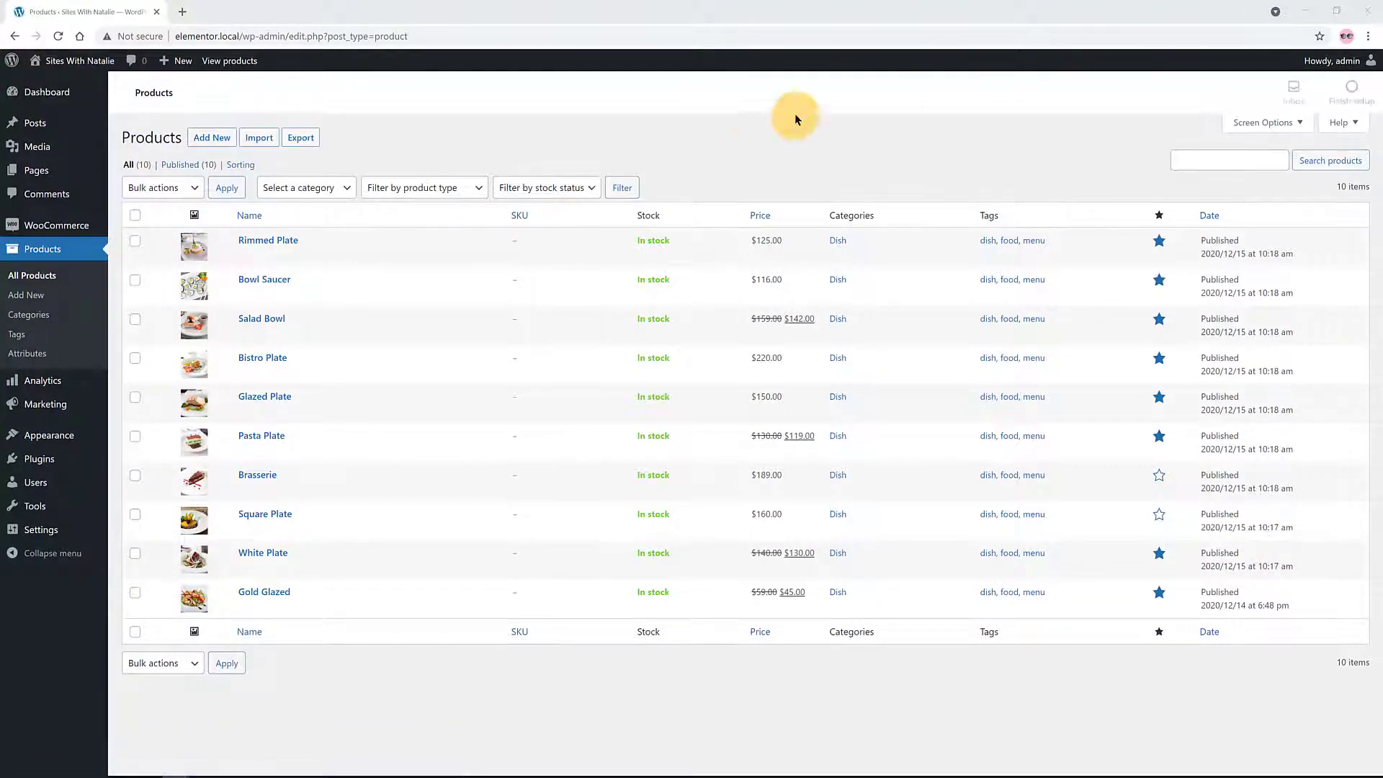
Step: Give White Plate a five-star rating with the review 'cool' and submit it
click(279, 569)
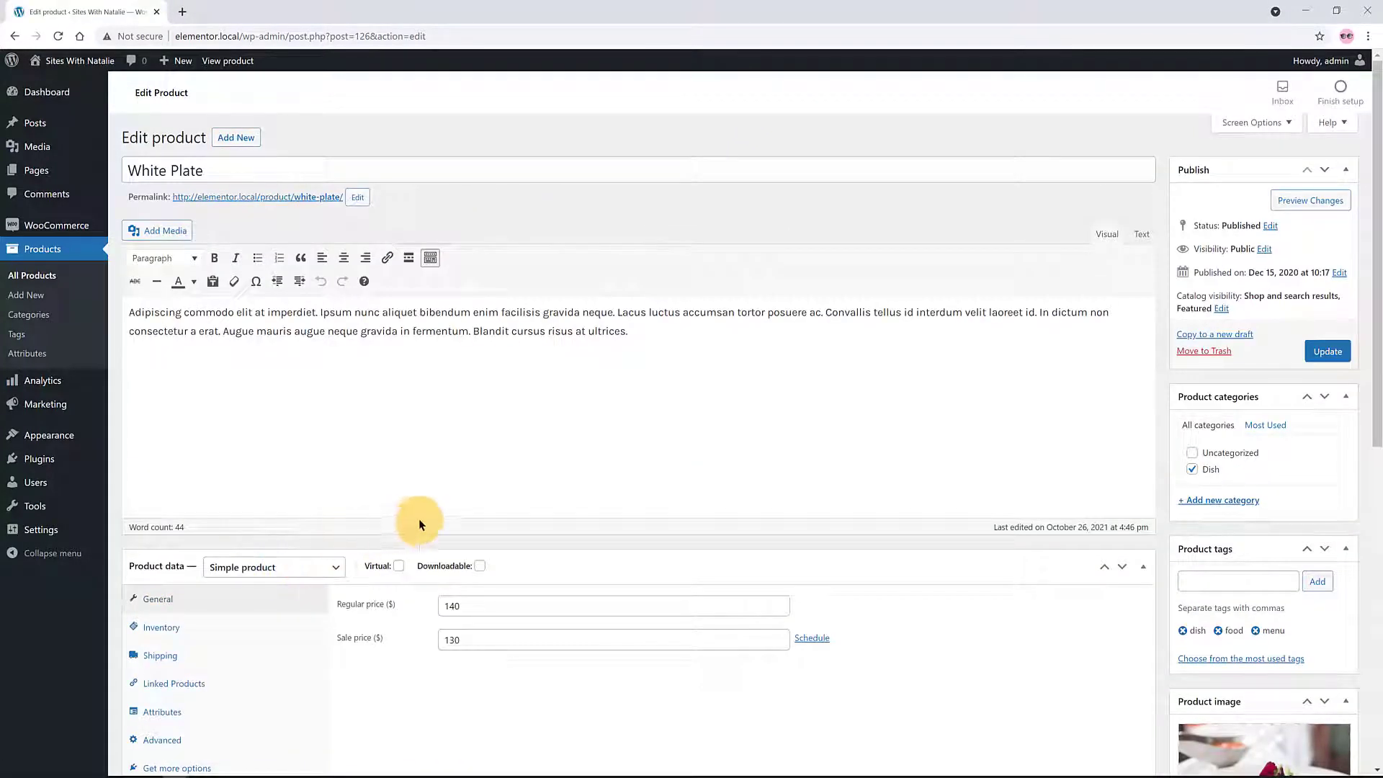
scroll(546, 479, down, 8)
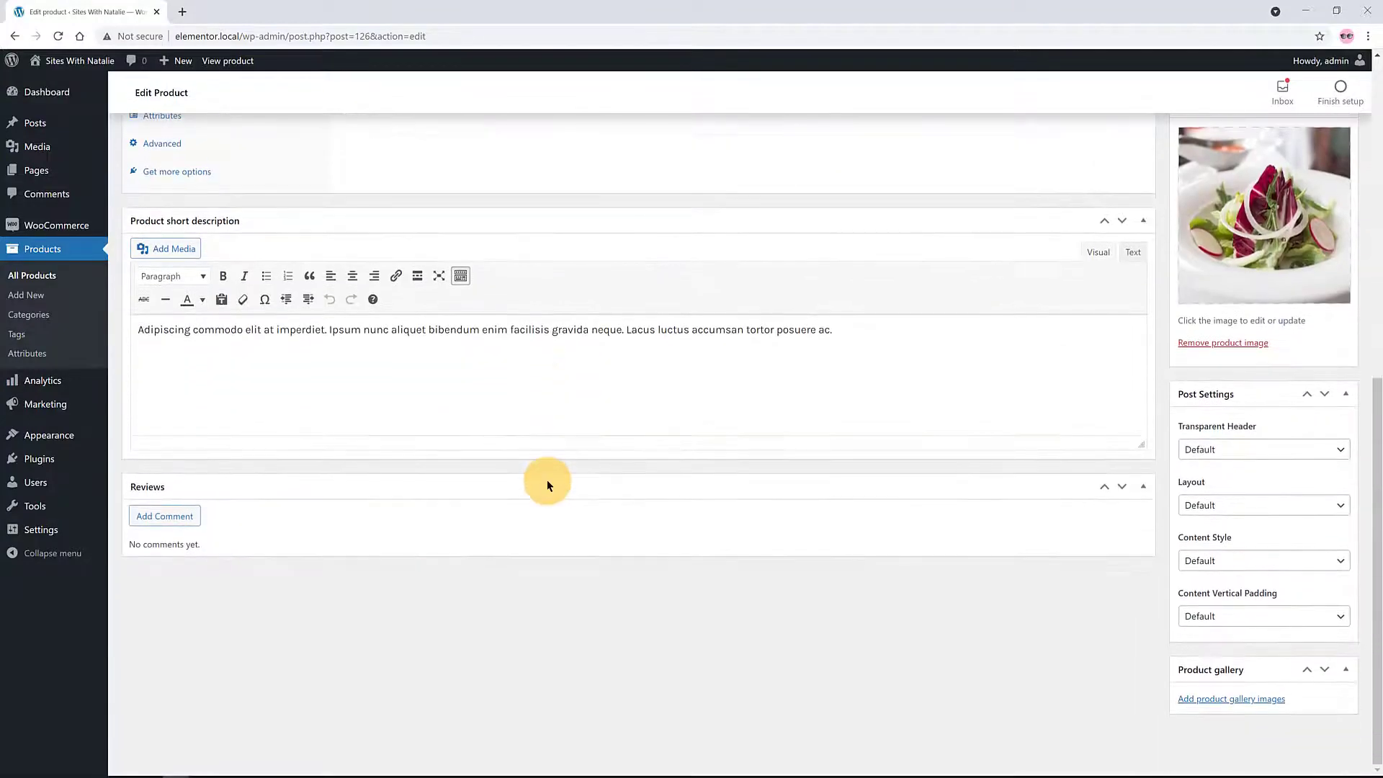
click(173, 516)
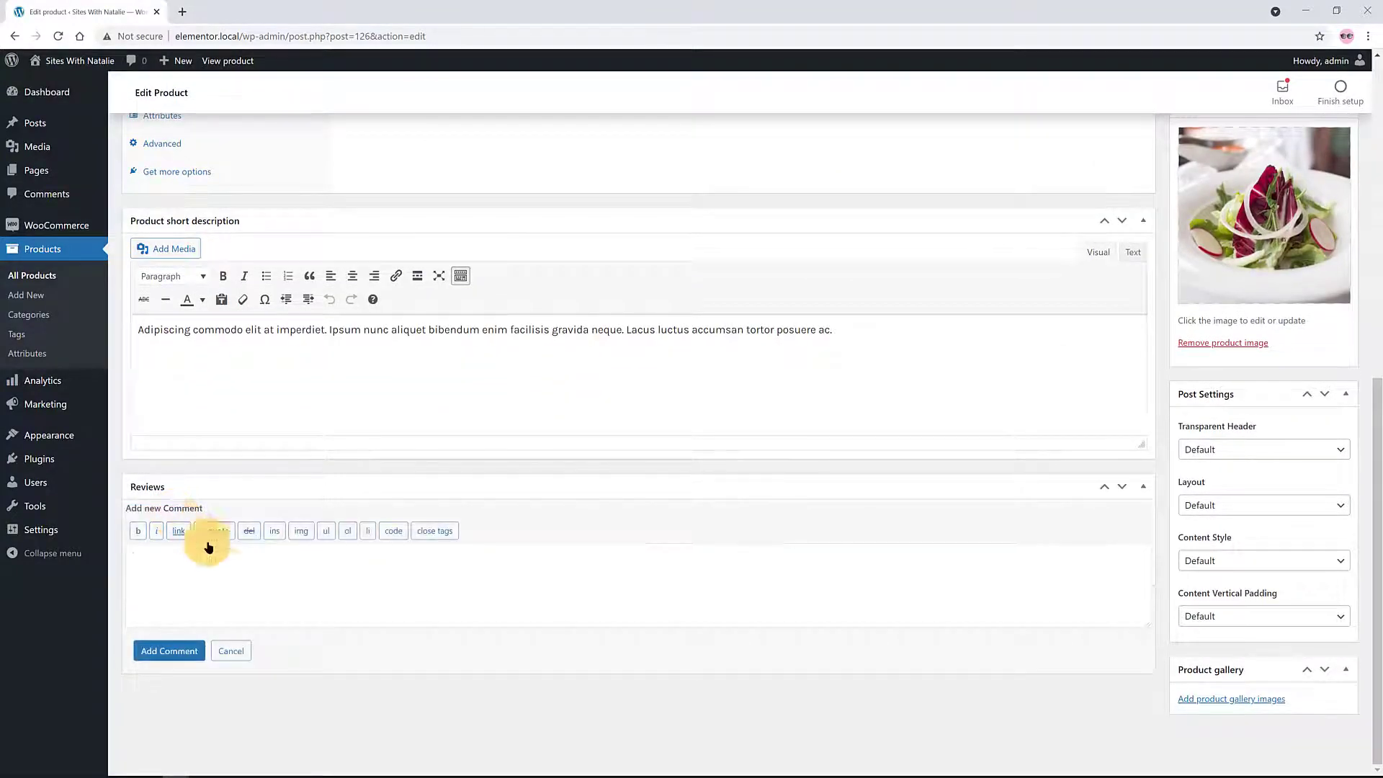
text(Cool)
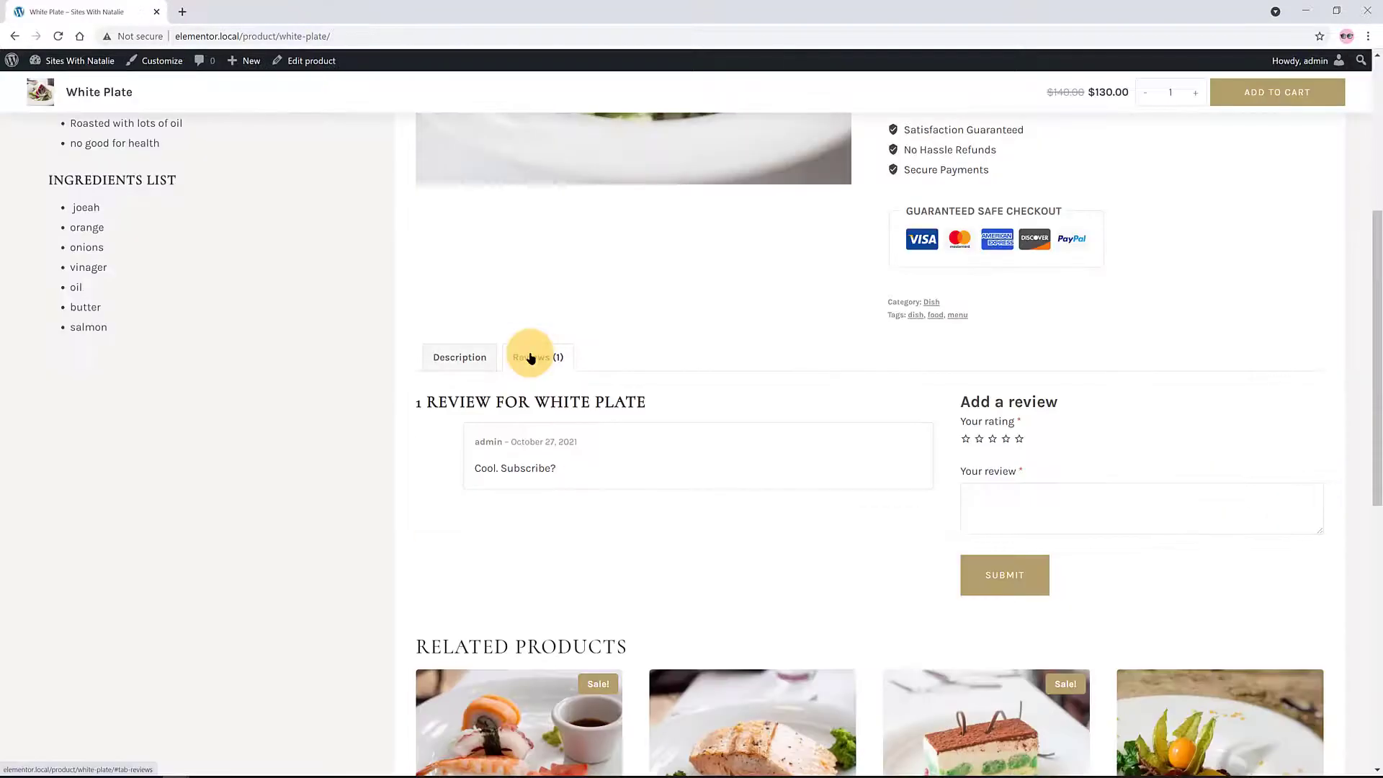
click(1018, 438)
click(1022, 506)
text(cool)
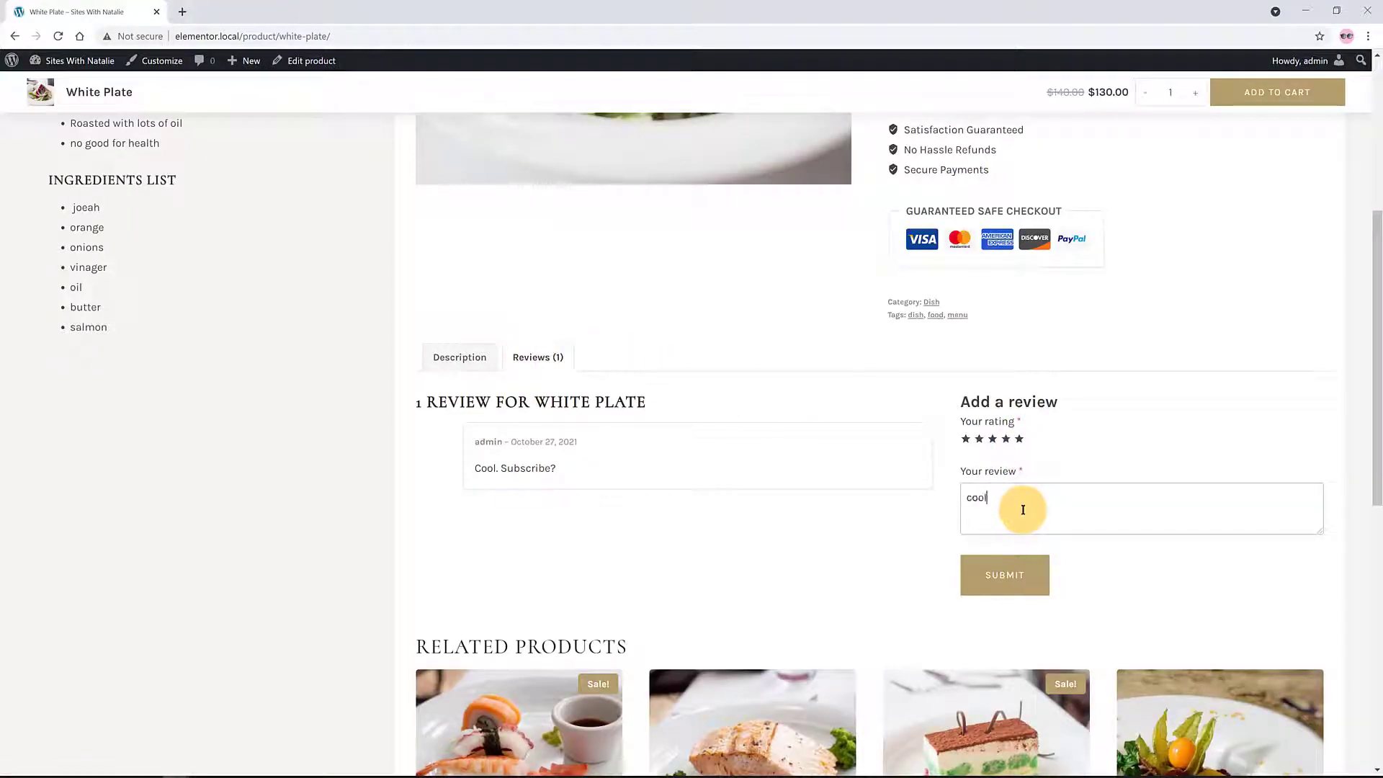
click(1004, 574)
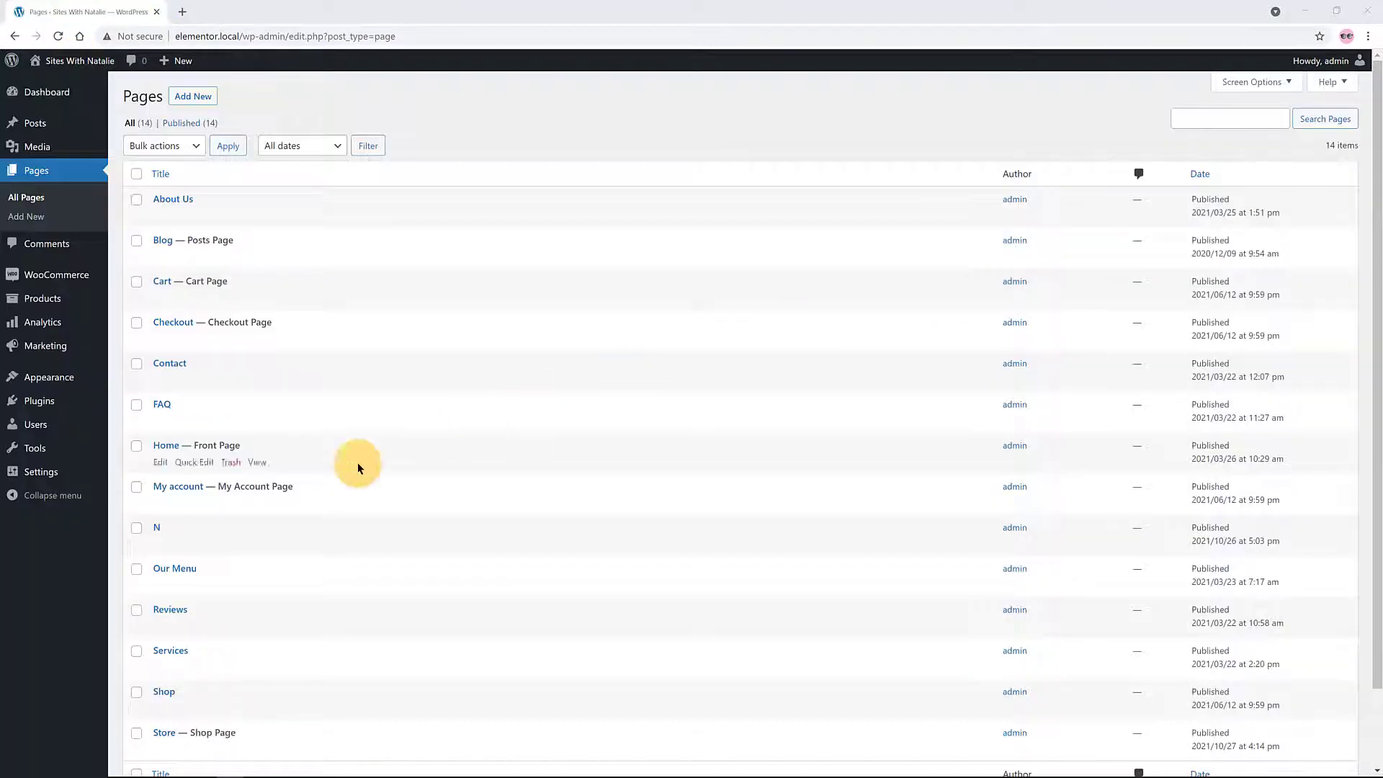
Step: Open the Store page in the block editor and insert a Row Layout block
scroll(84, 621, down, 2)
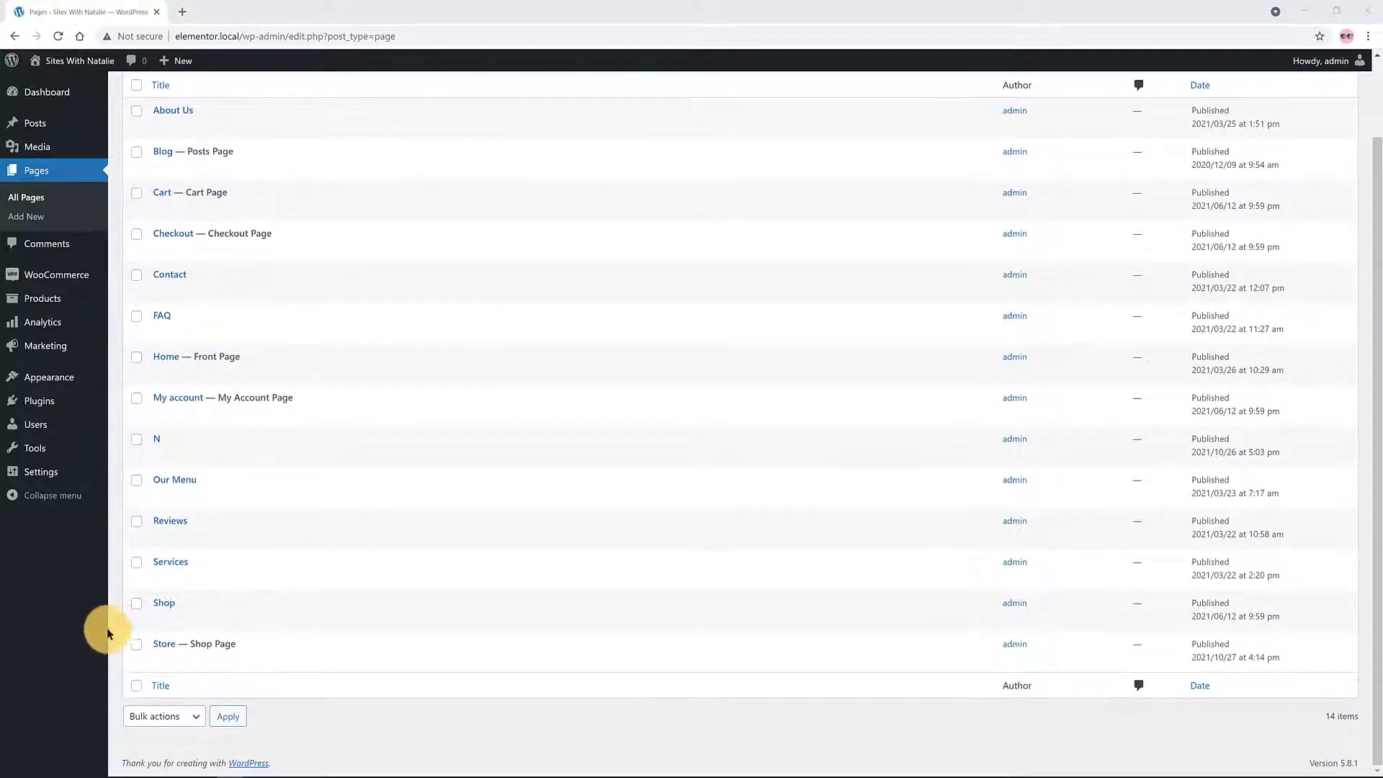
click(155, 660)
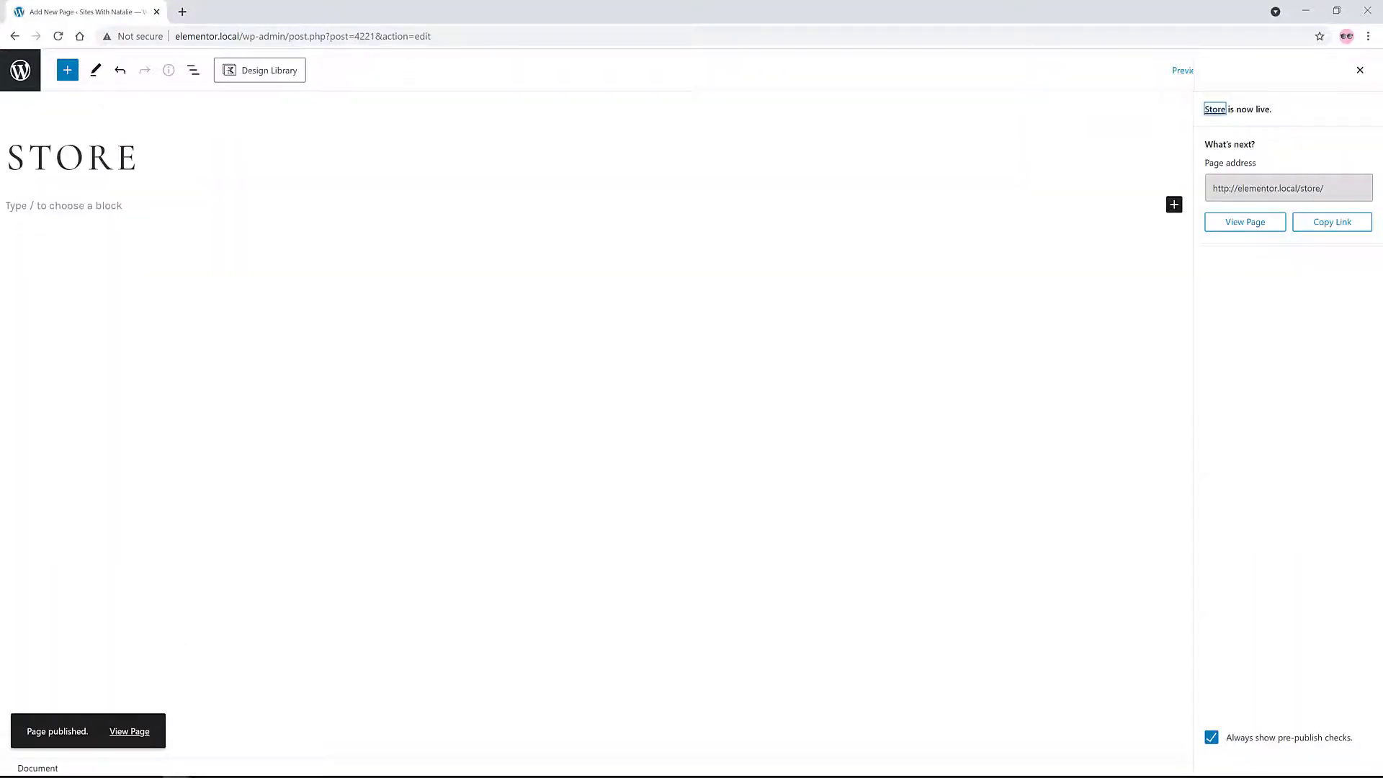
click(1173, 204)
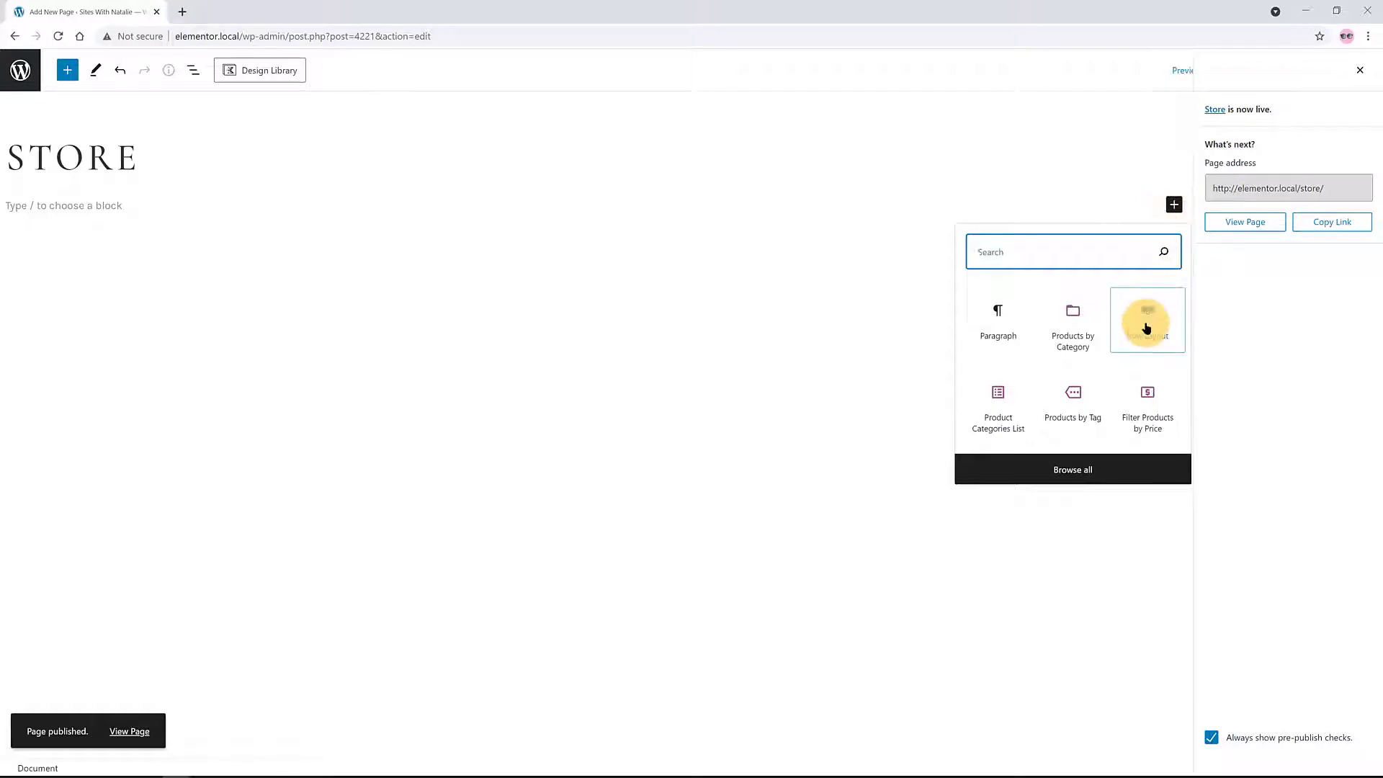
click(1145, 326)
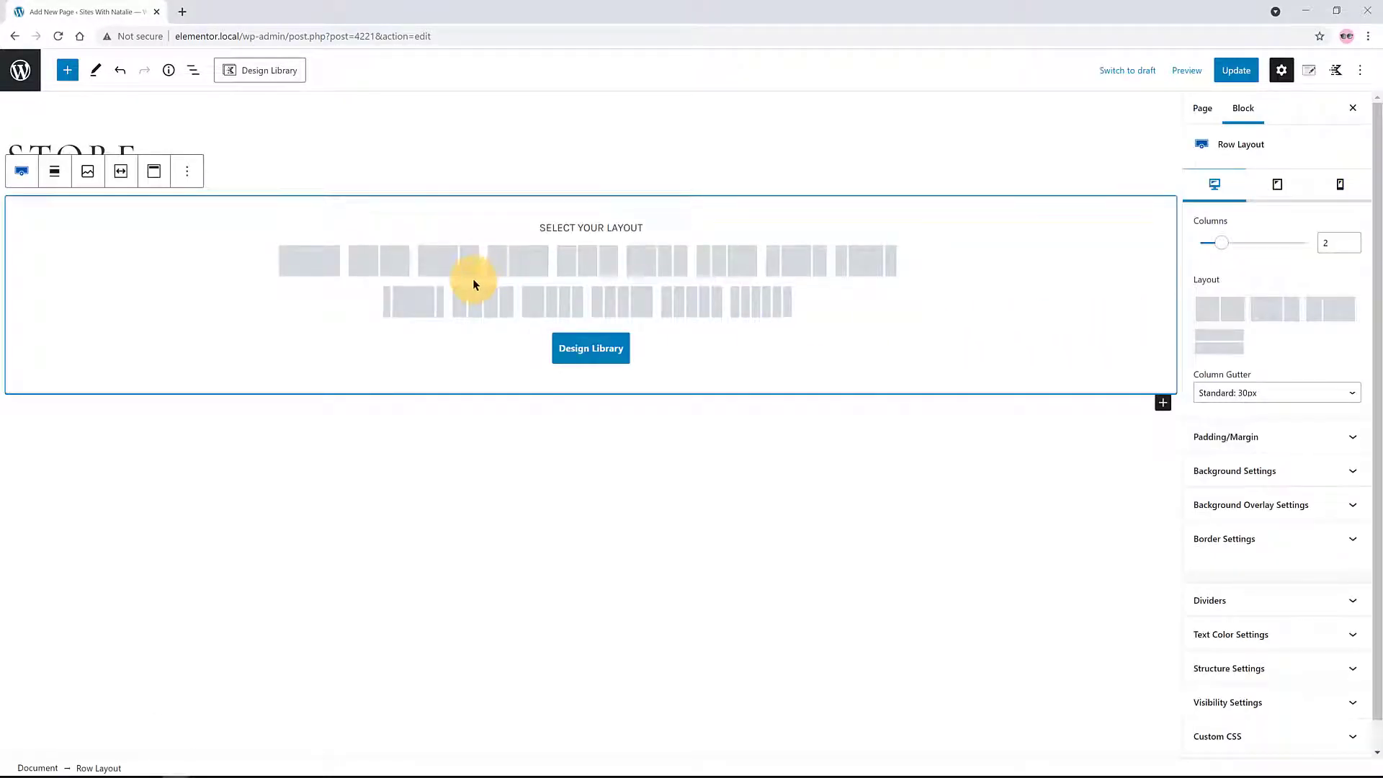
Step: Choose the 33/66 layout, make the row full width, and narrow the left column to 20%
click(512, 264)
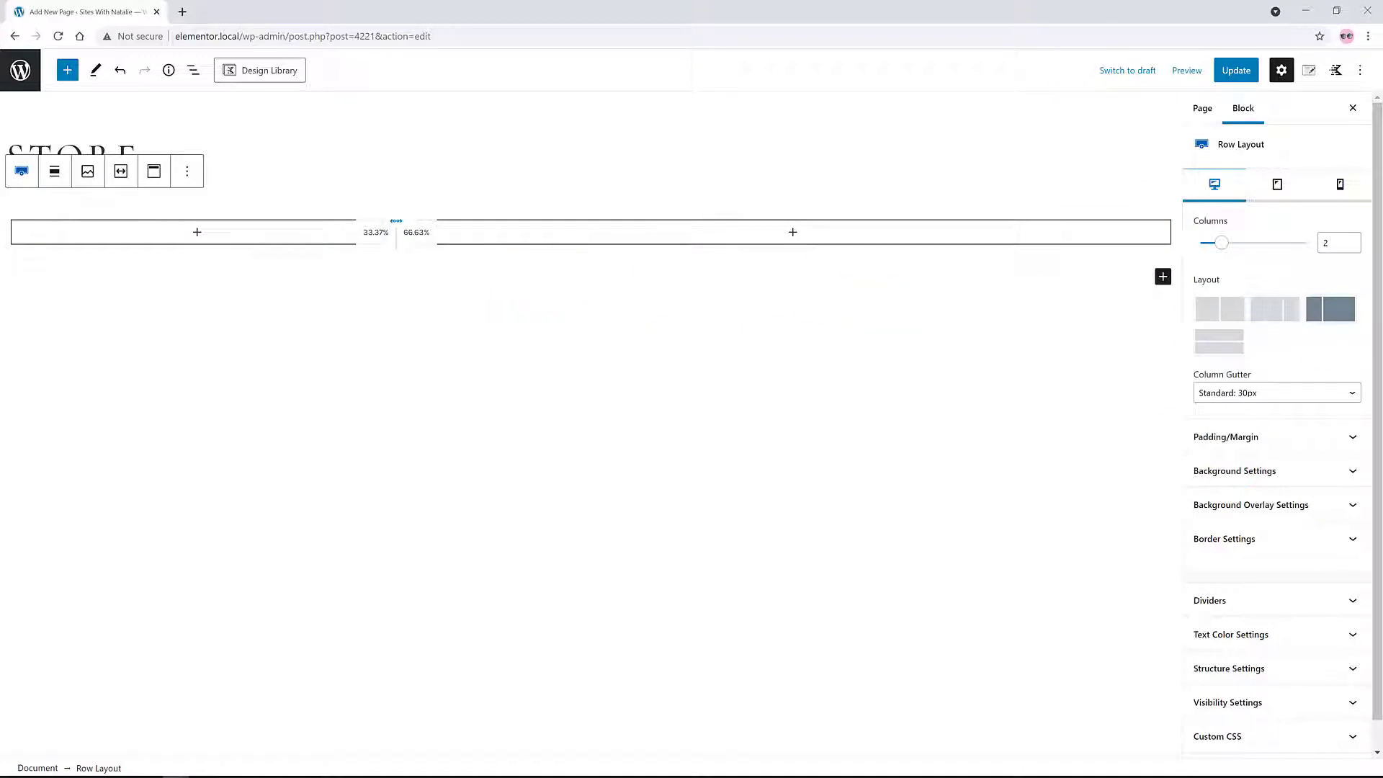
click(54, 172)
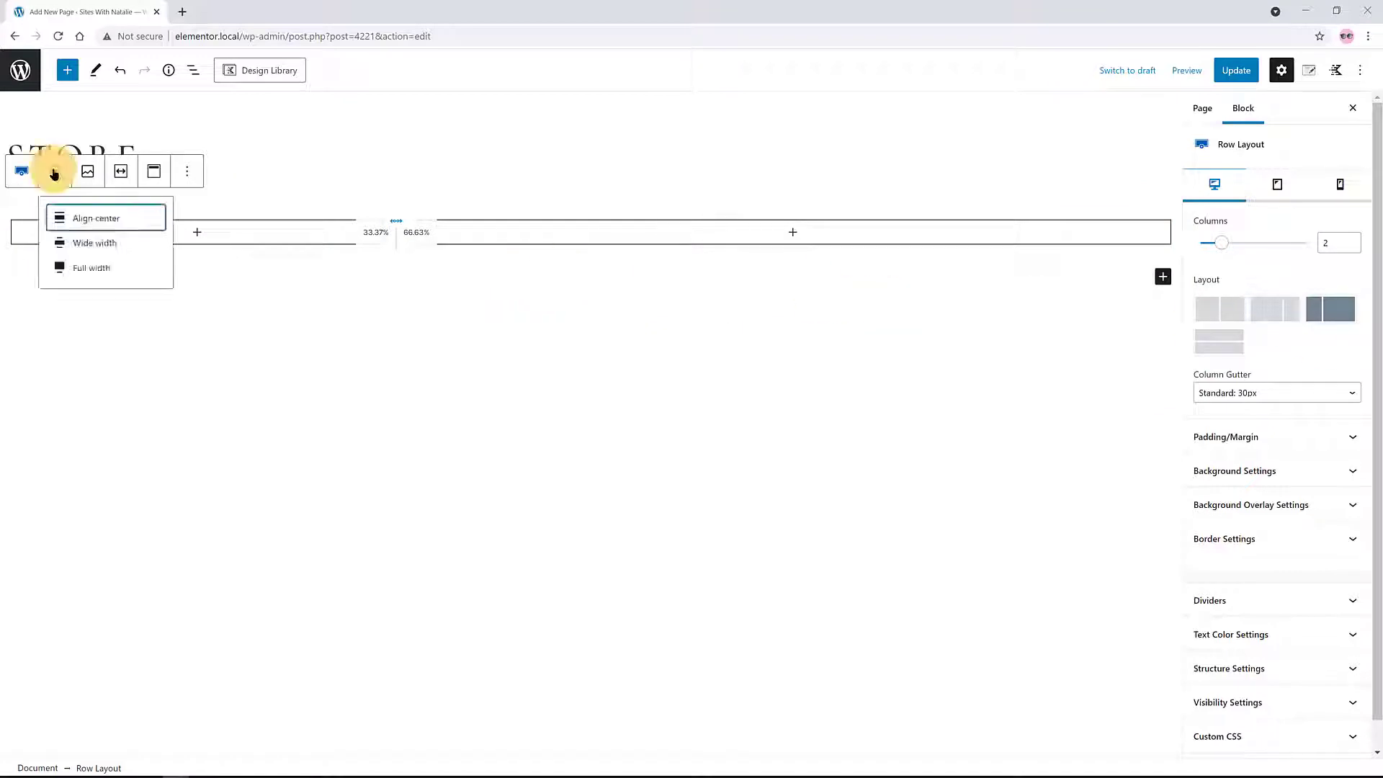
click(100, 274)
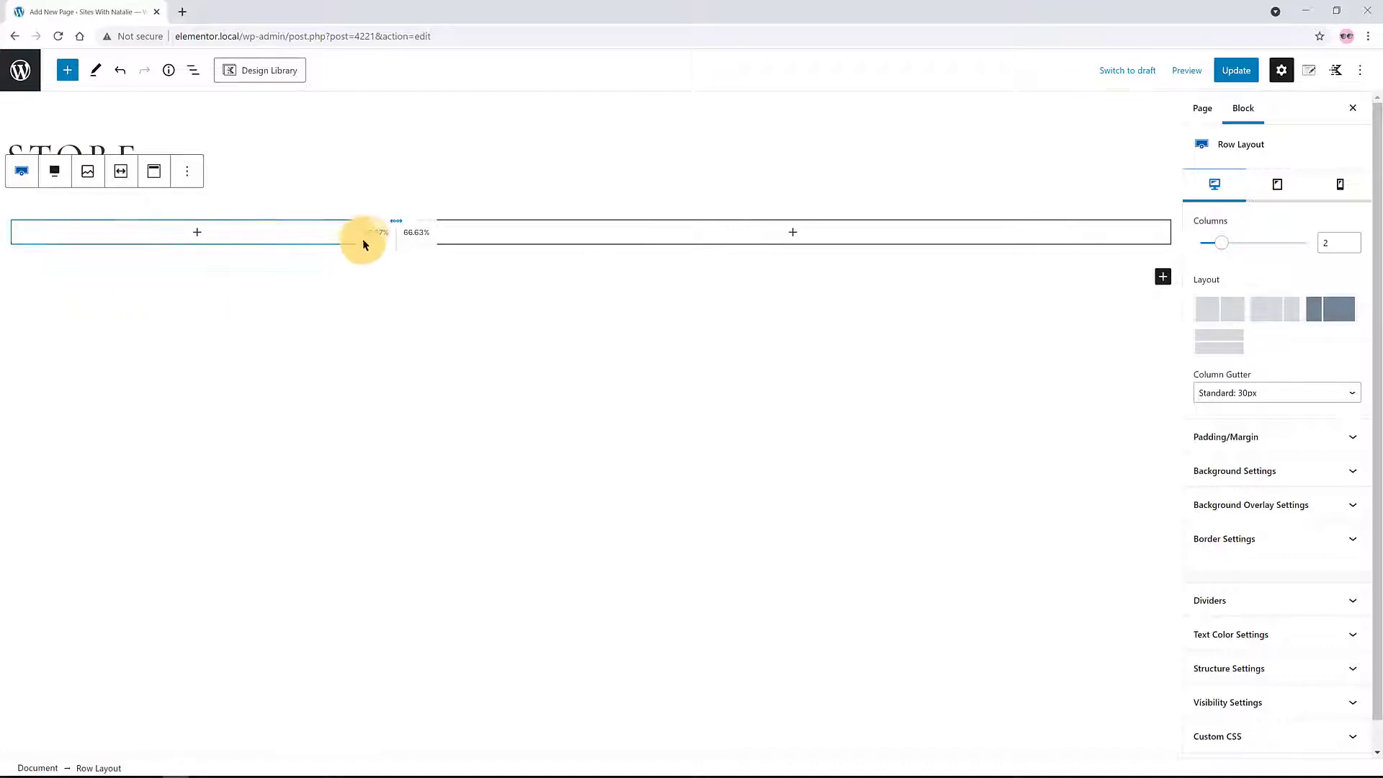
drag(394, 230, 266, 238)
Step: Add a Filter Products by Price block to the left column
click(326, 338)
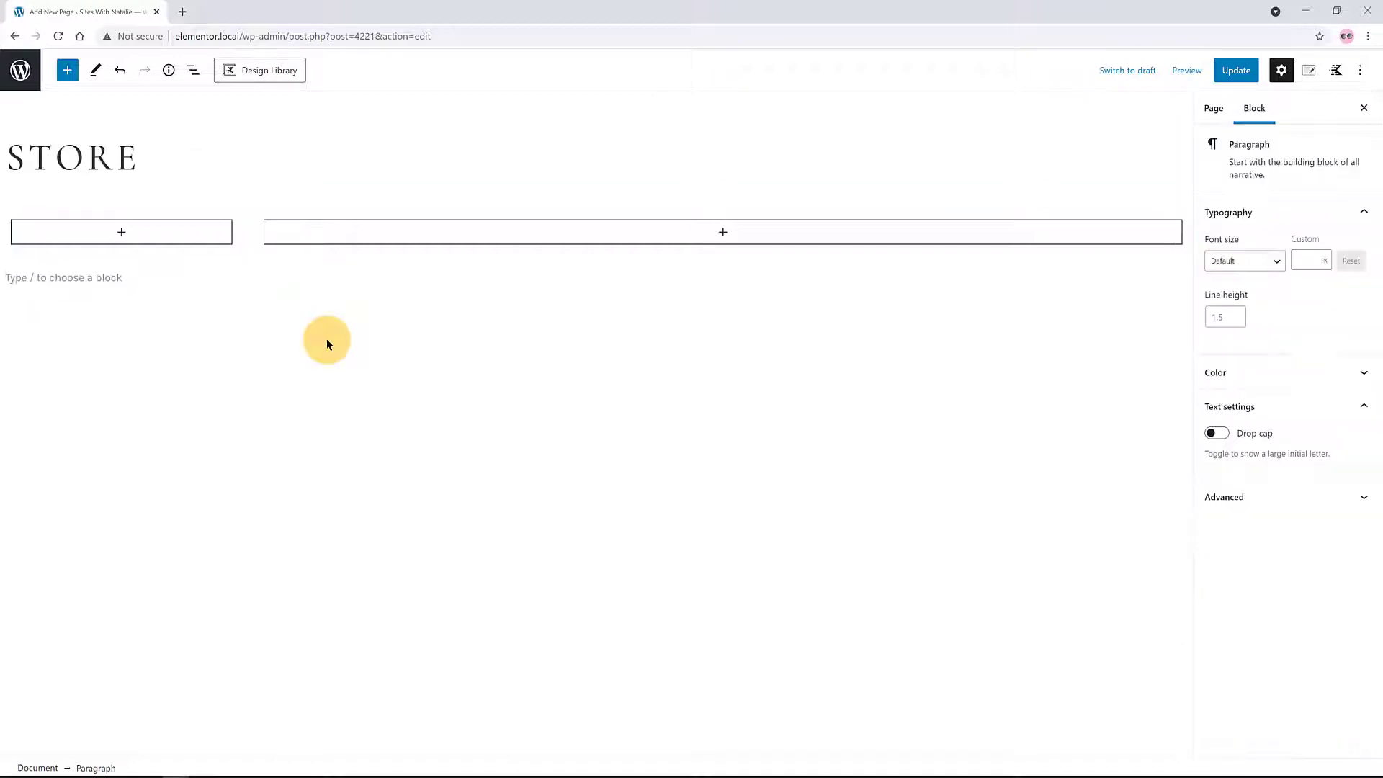
click(109, 234)
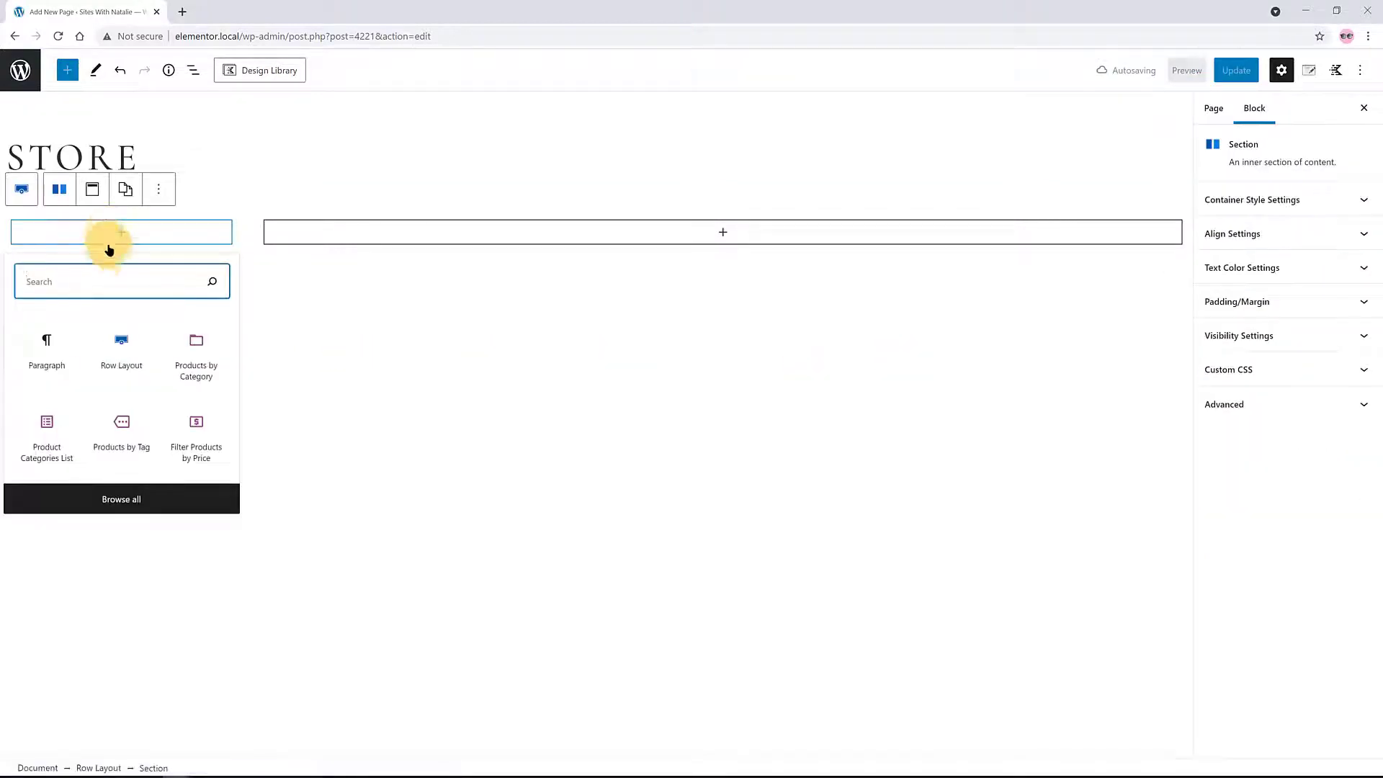
click(208, 454)
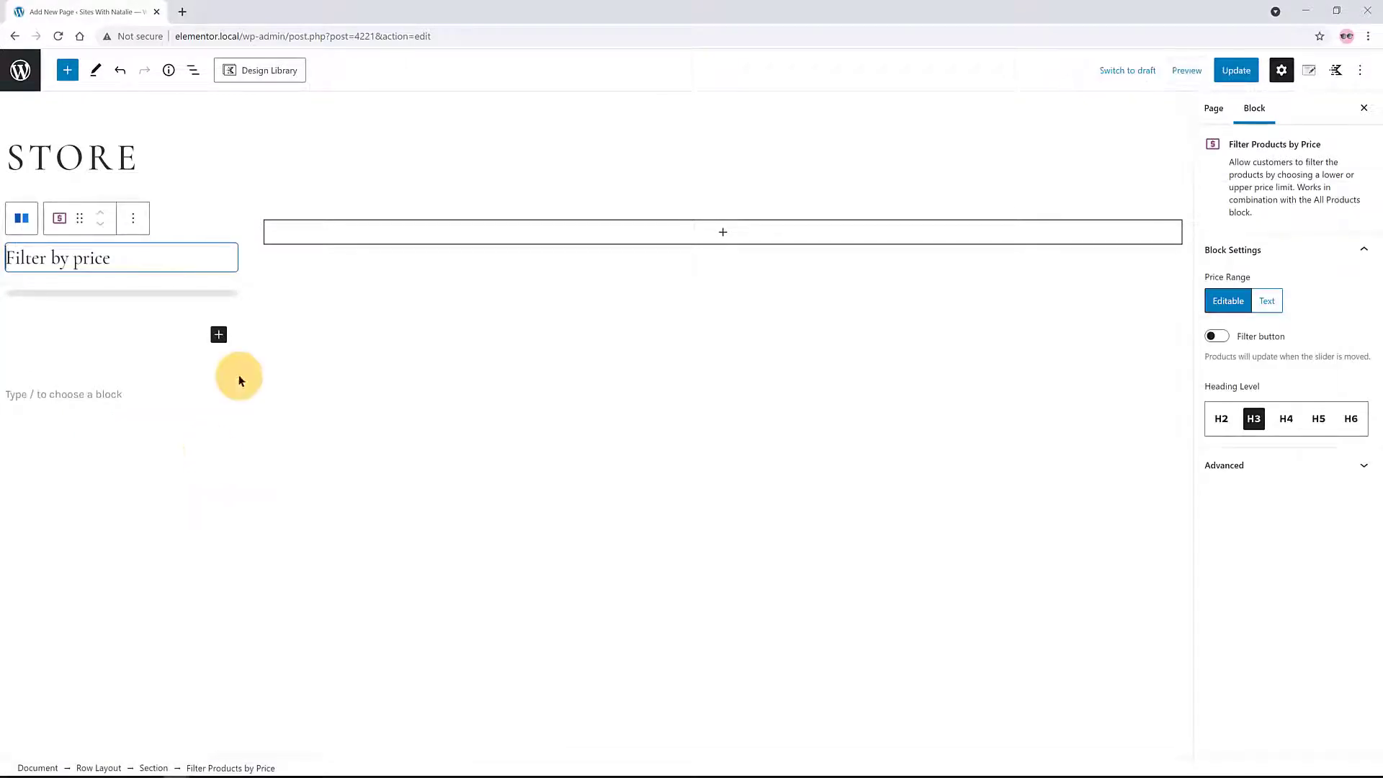
Step: Add a Products by Tag block to the right column showing summer and menu tags
click(722, 231)
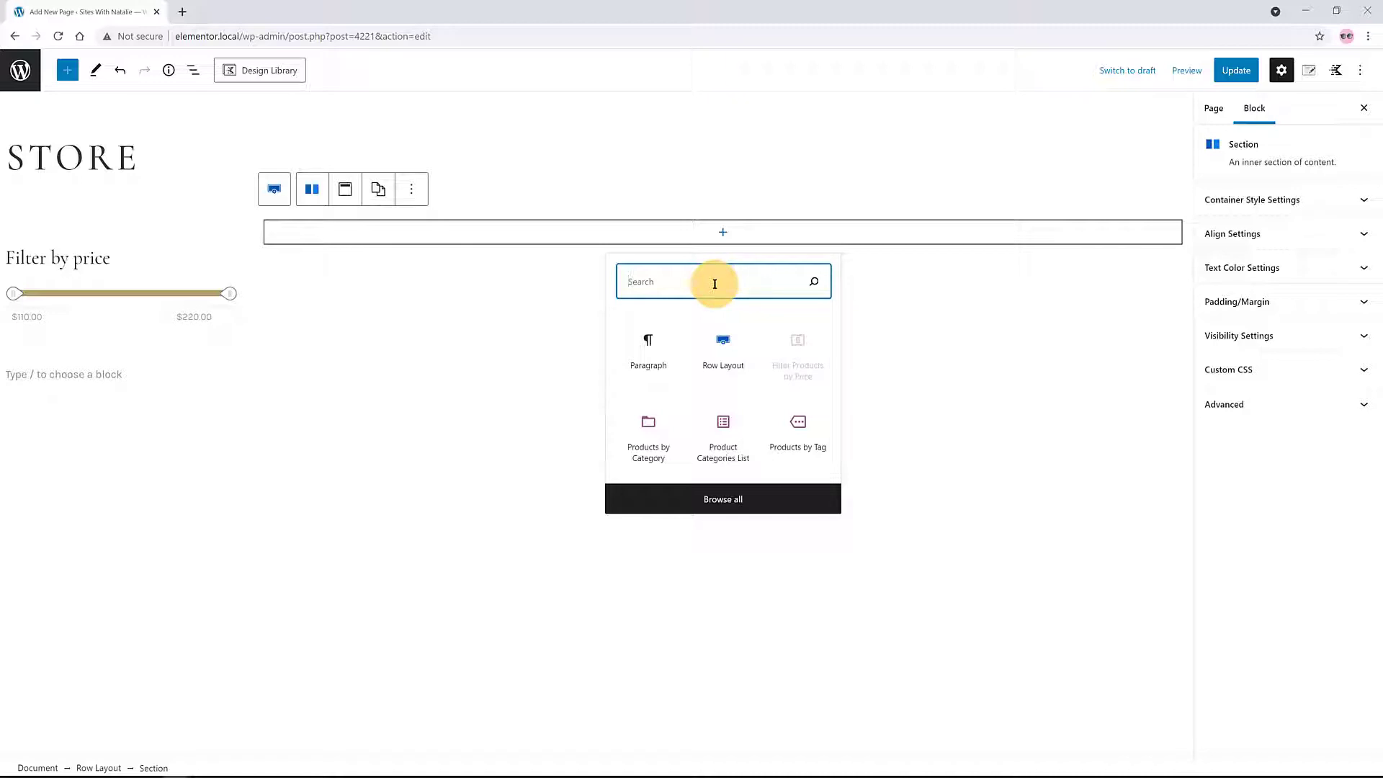
click(797, 437)
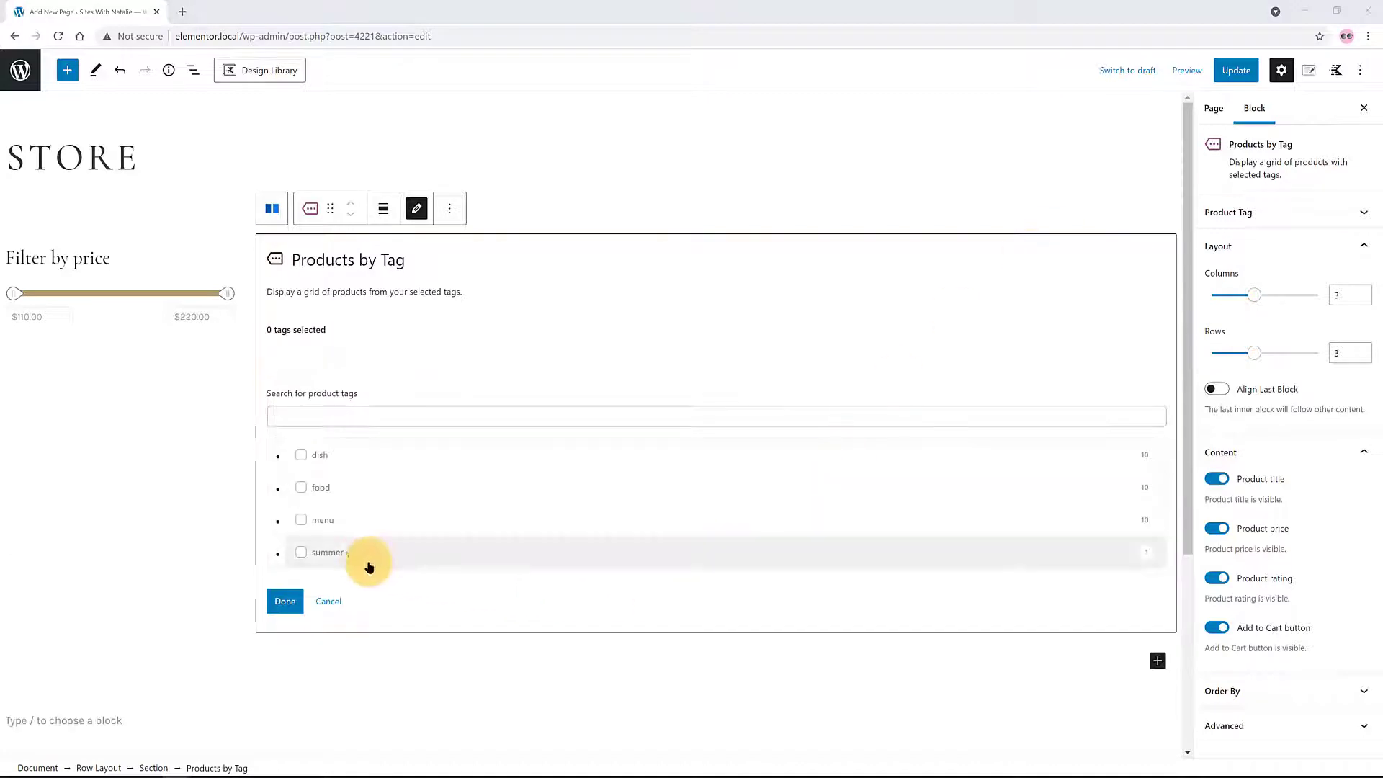
click(300, 553)
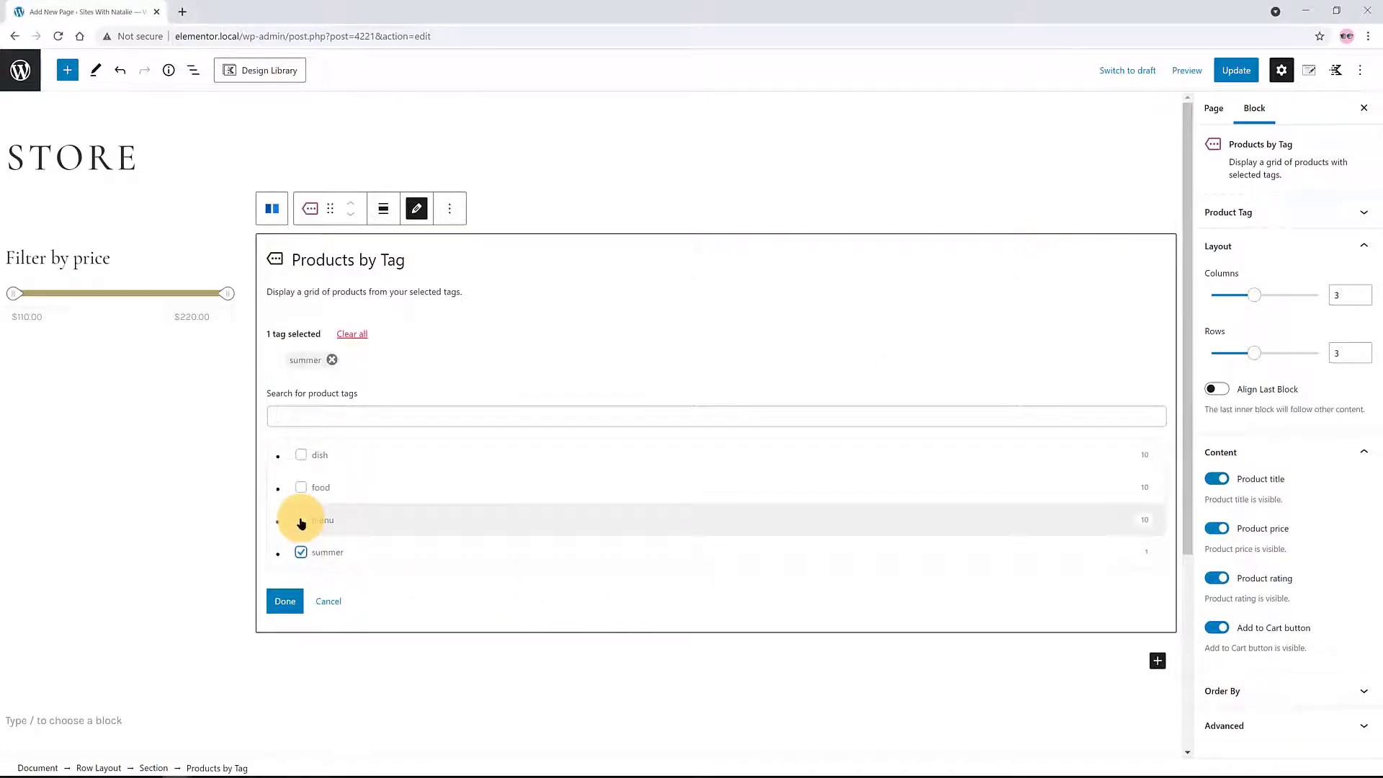
click(301, 521)
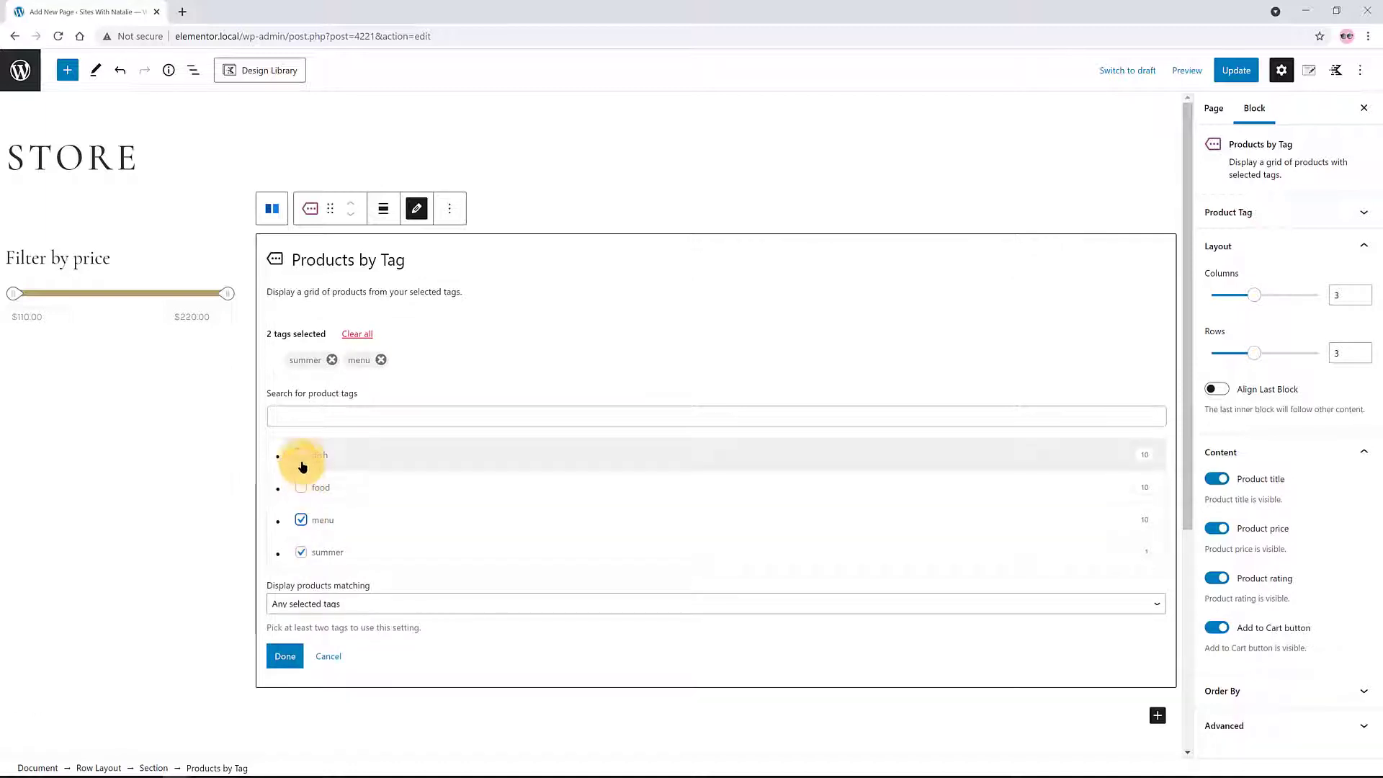
click(287, 657)
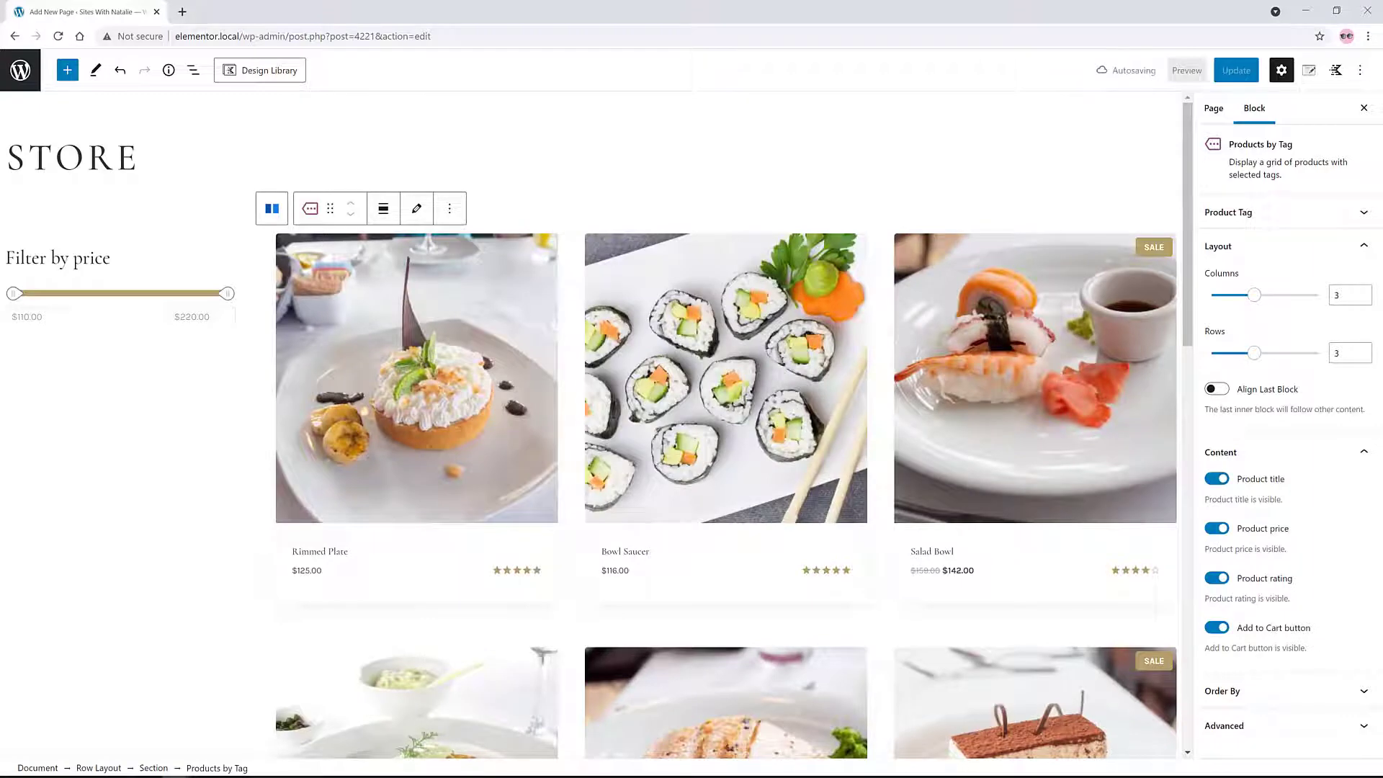
Step: Update the Store page and return to the admin area
scroll(864, 371, down, 5)
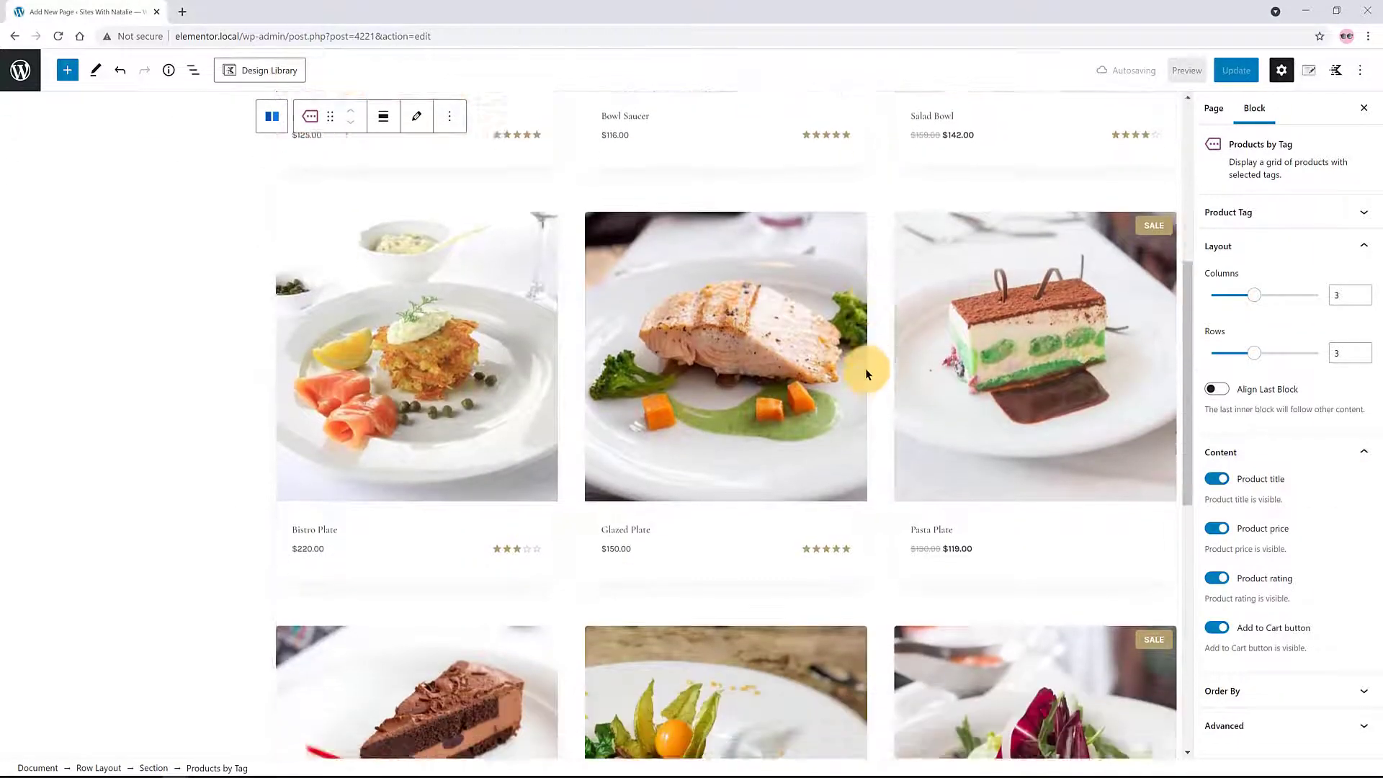
scroll(866, 372, down, 3)
click(1235, 70)
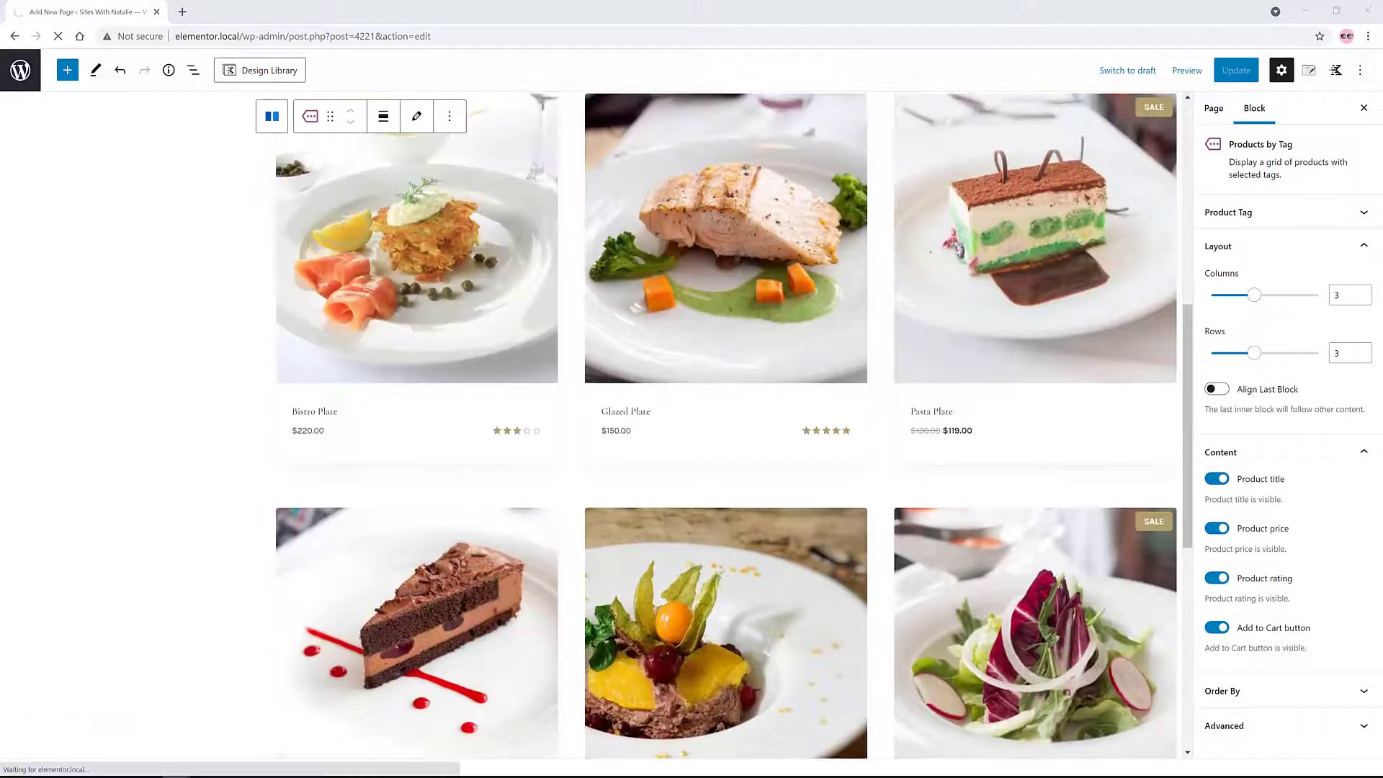
click(20, 70)
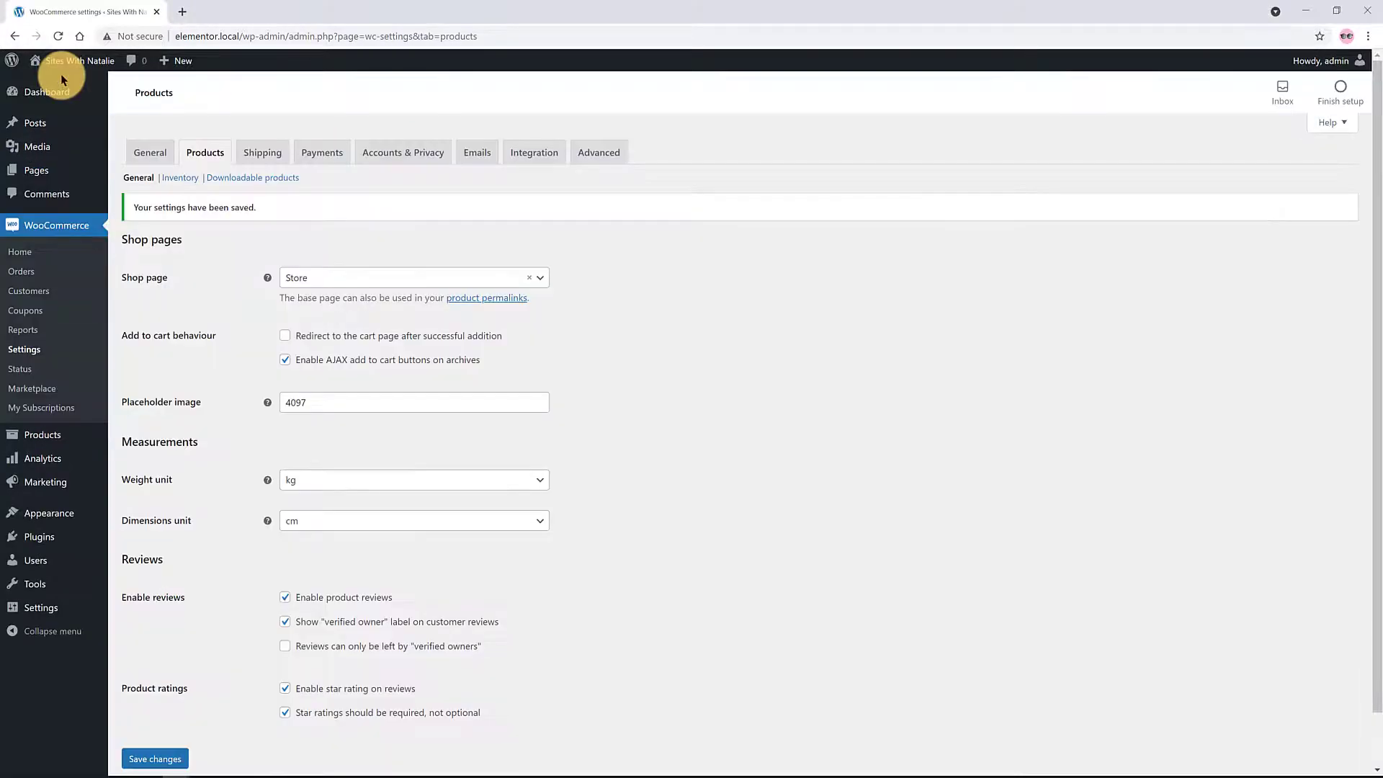
Step: Add 'Store — Shop Page' to the Primary Menu and save the menu
click(140, 574)
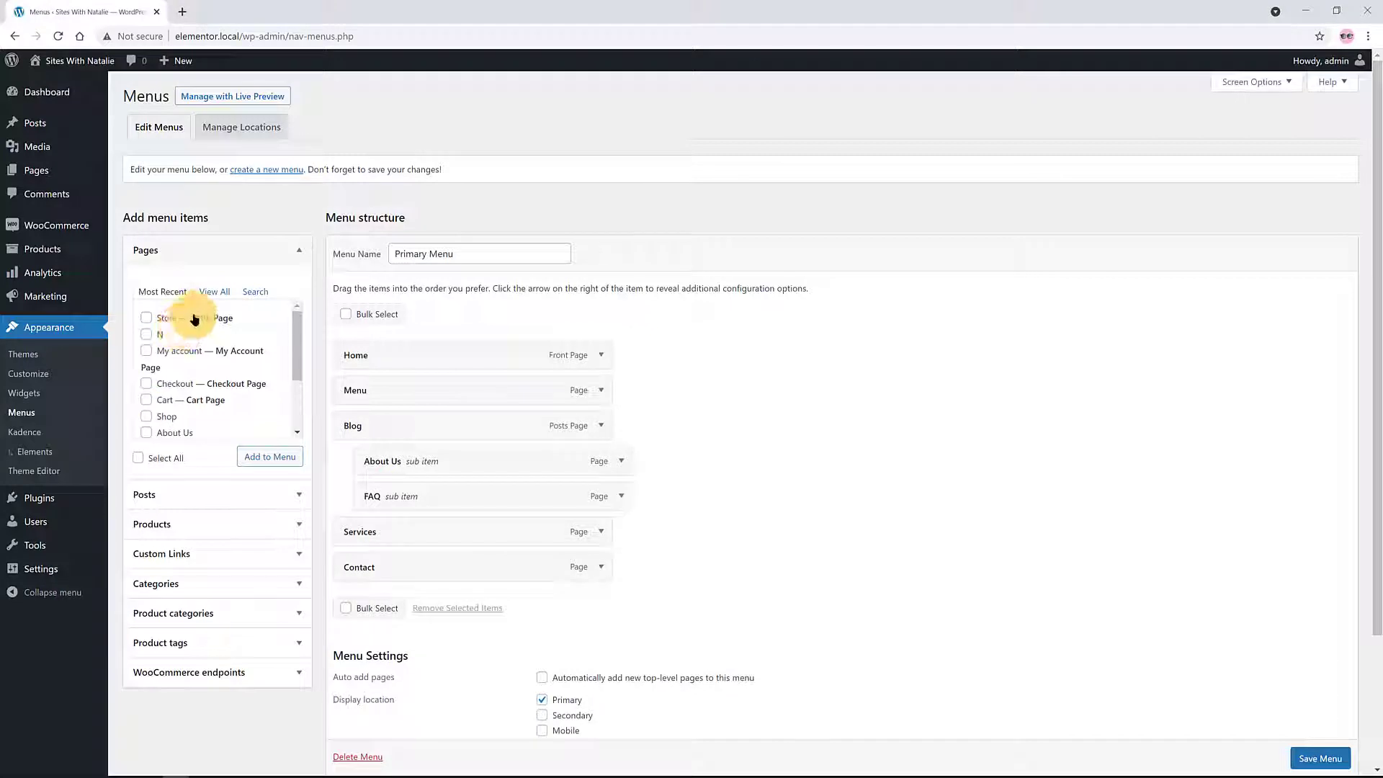
click(146, 317)
click(280, 458)
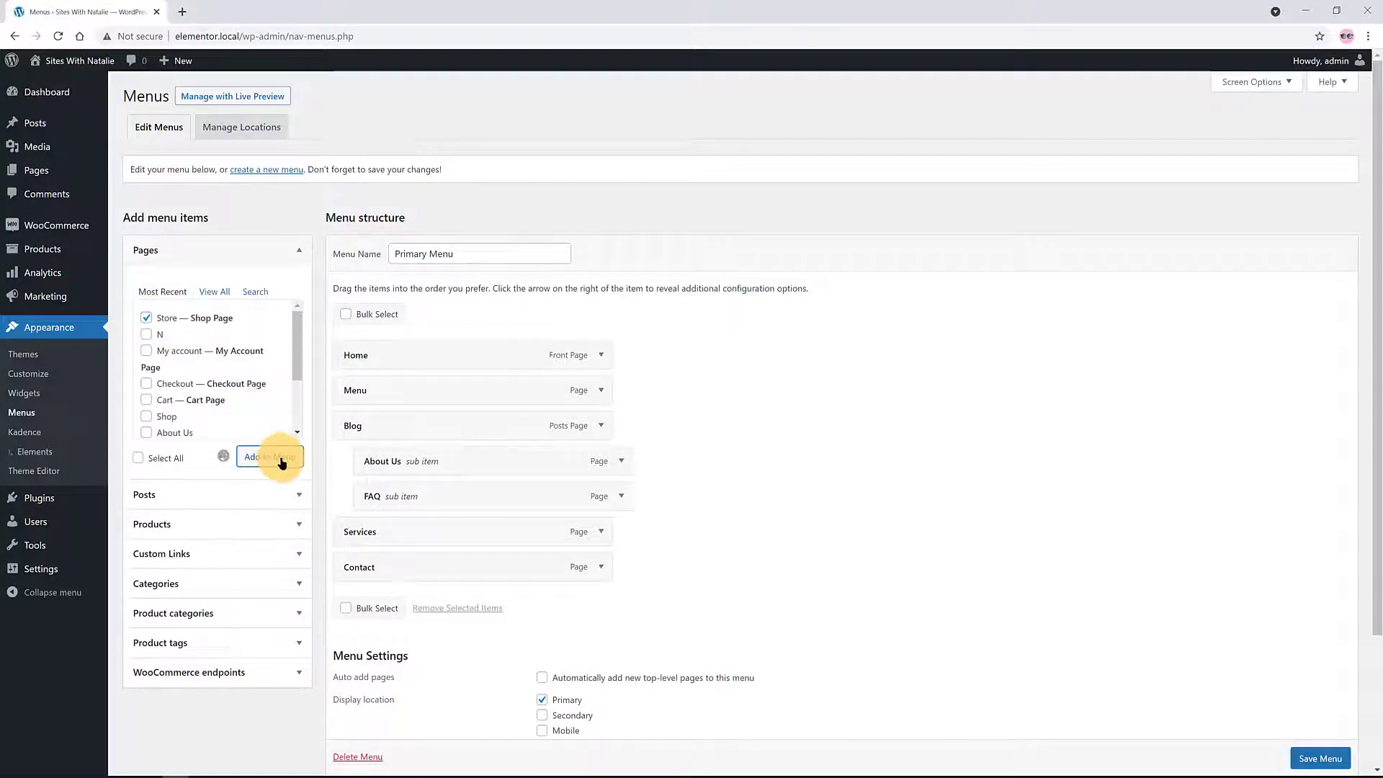
click(1320, 758)
Step: Reopen the Store page in the block editor from the Pages list
mouse_move(61, 72)
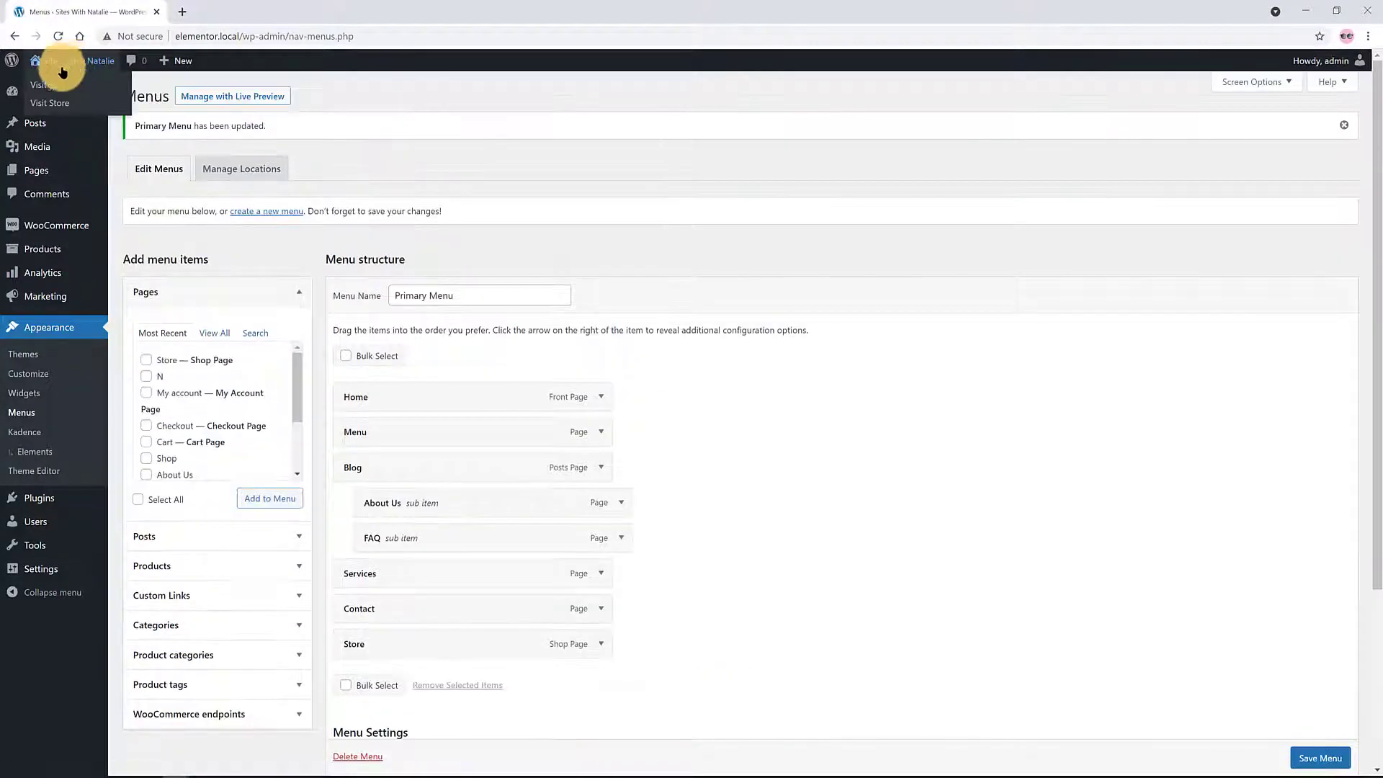
click(12, 91)
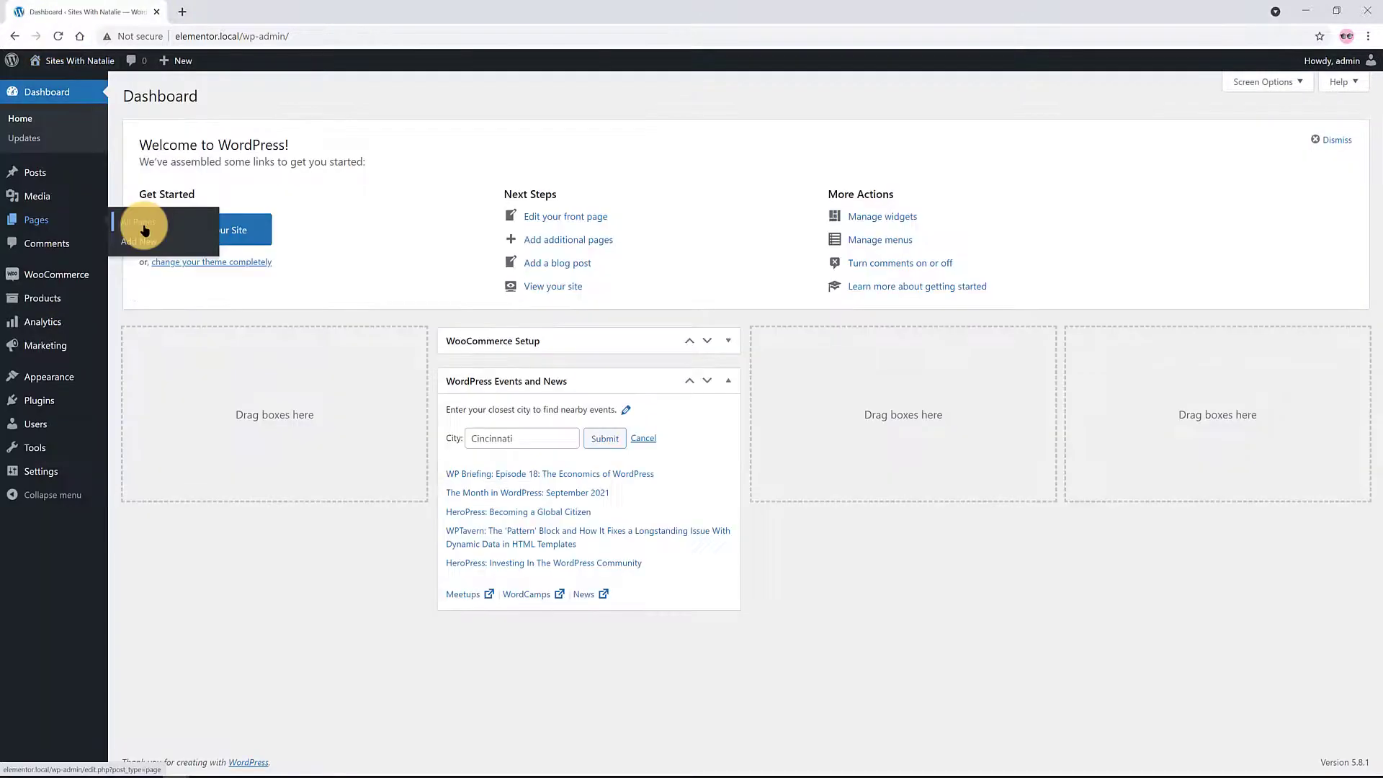
click(143, 226)
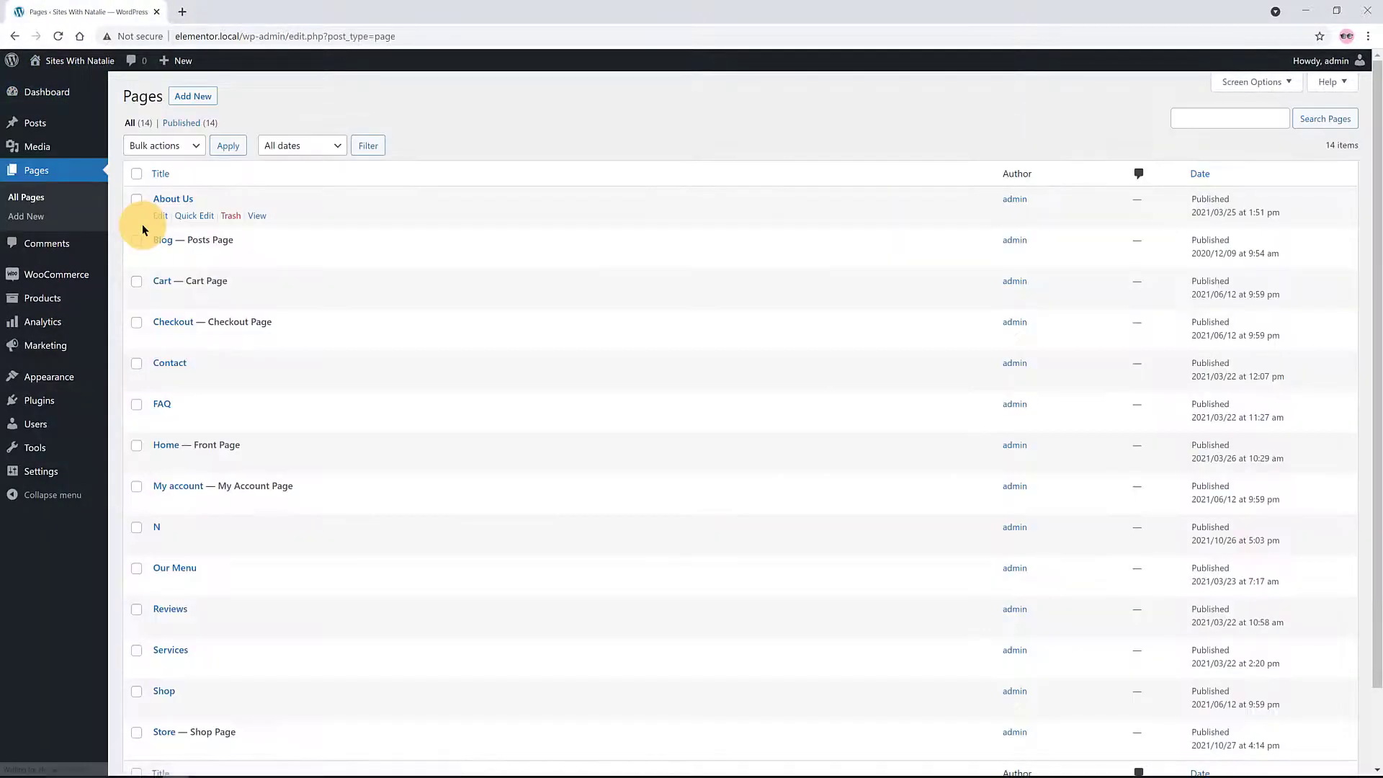
scroll(154, 648, down, 2)
click(160, 659)
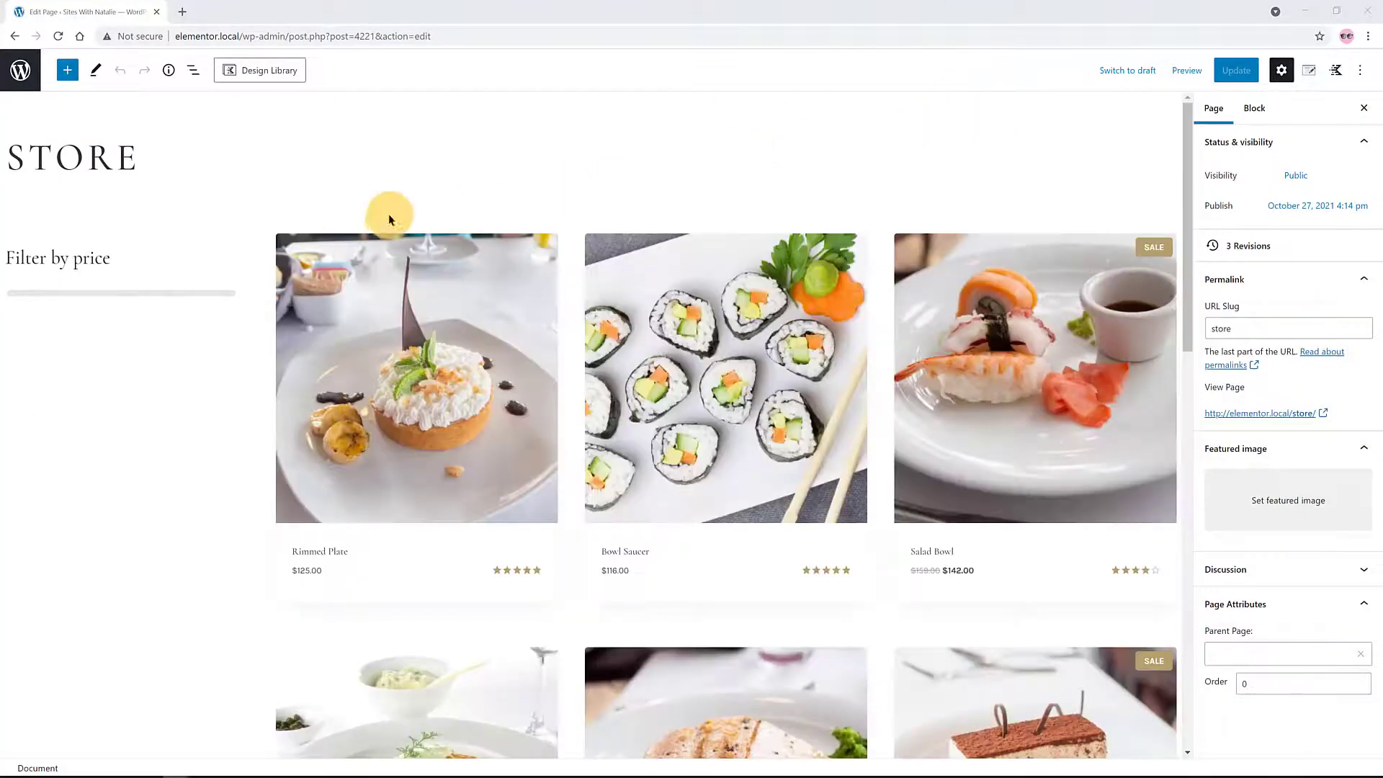
Step: Insert a Product Search block beneath the Filter by price block and save the page
click(180, 245)
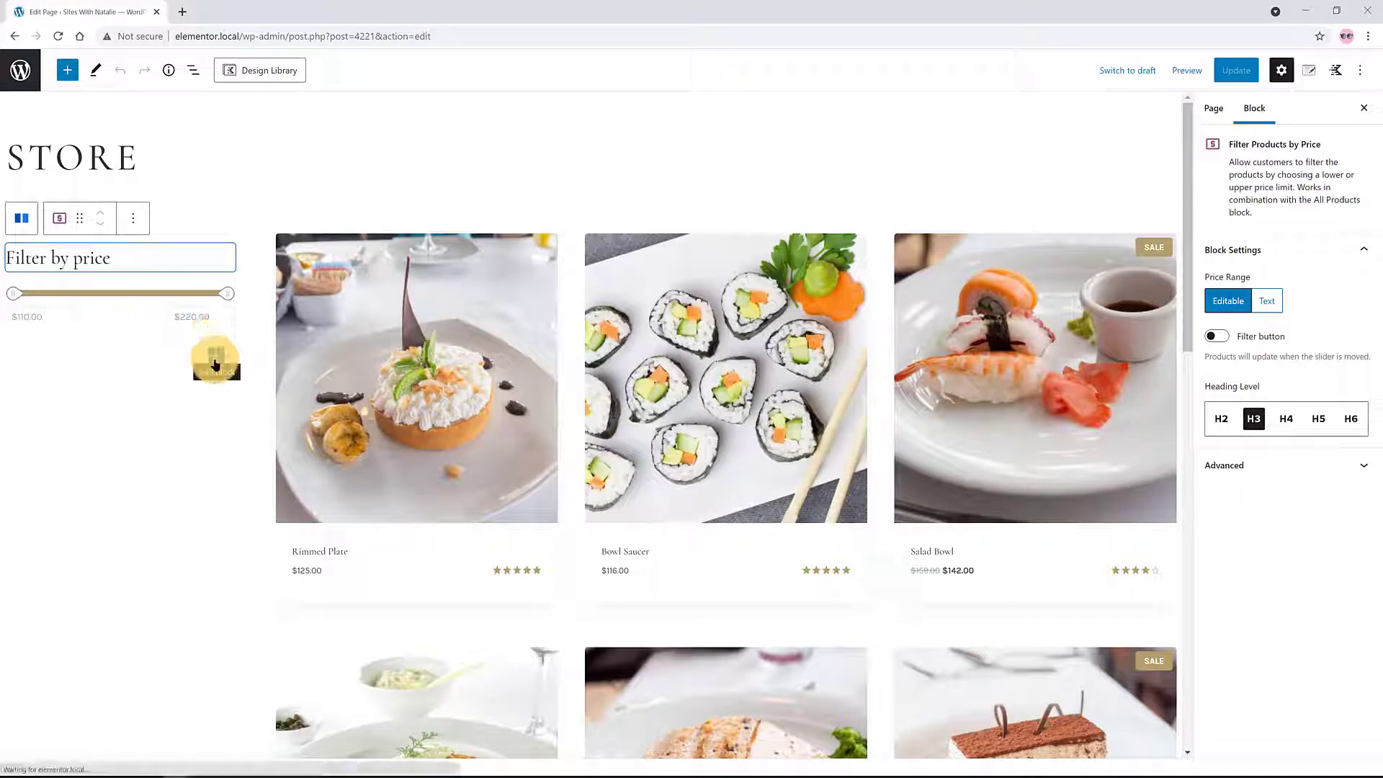
click(216, 358)
text(search)
click(395, 545)
key(ctrl+s)
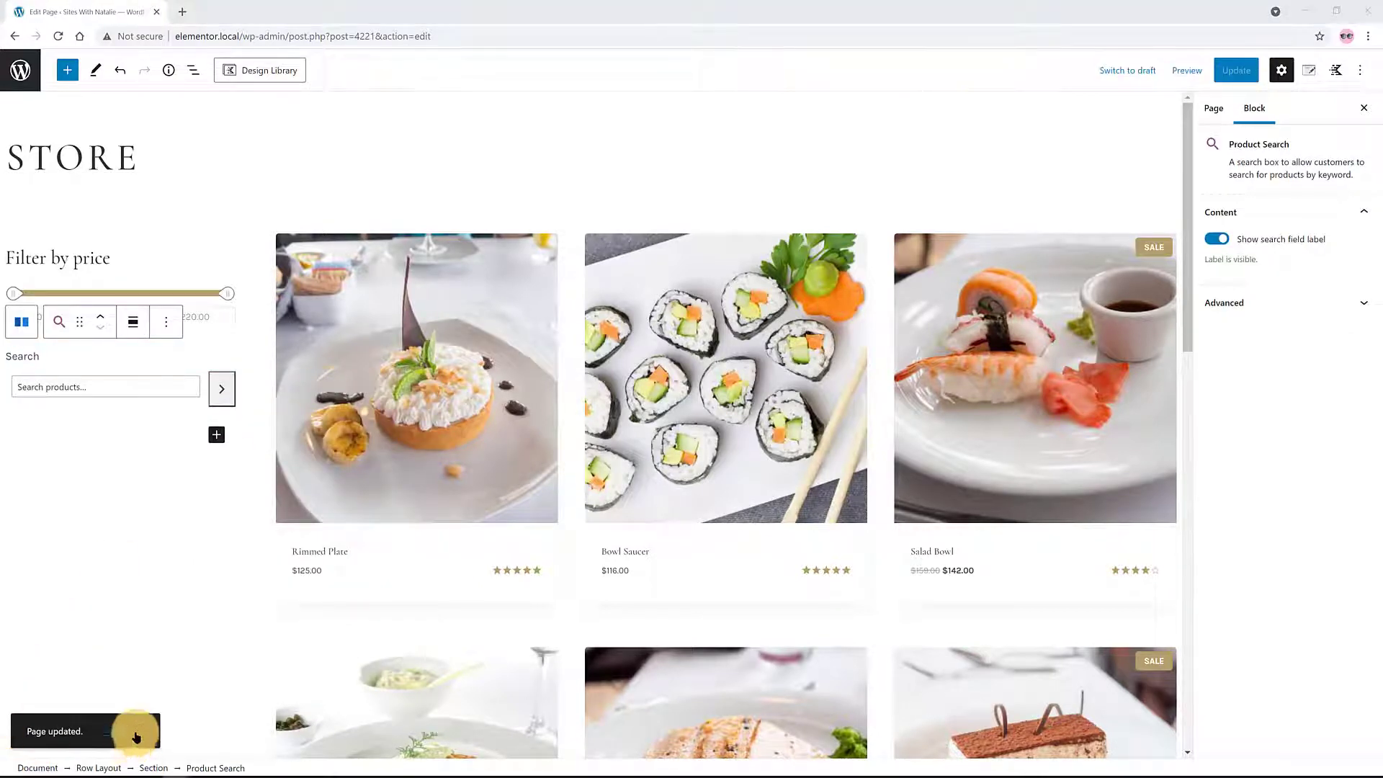
Step: View the updated Store page live in a new browser tab
right_click(141, 732)
click(209, 599)
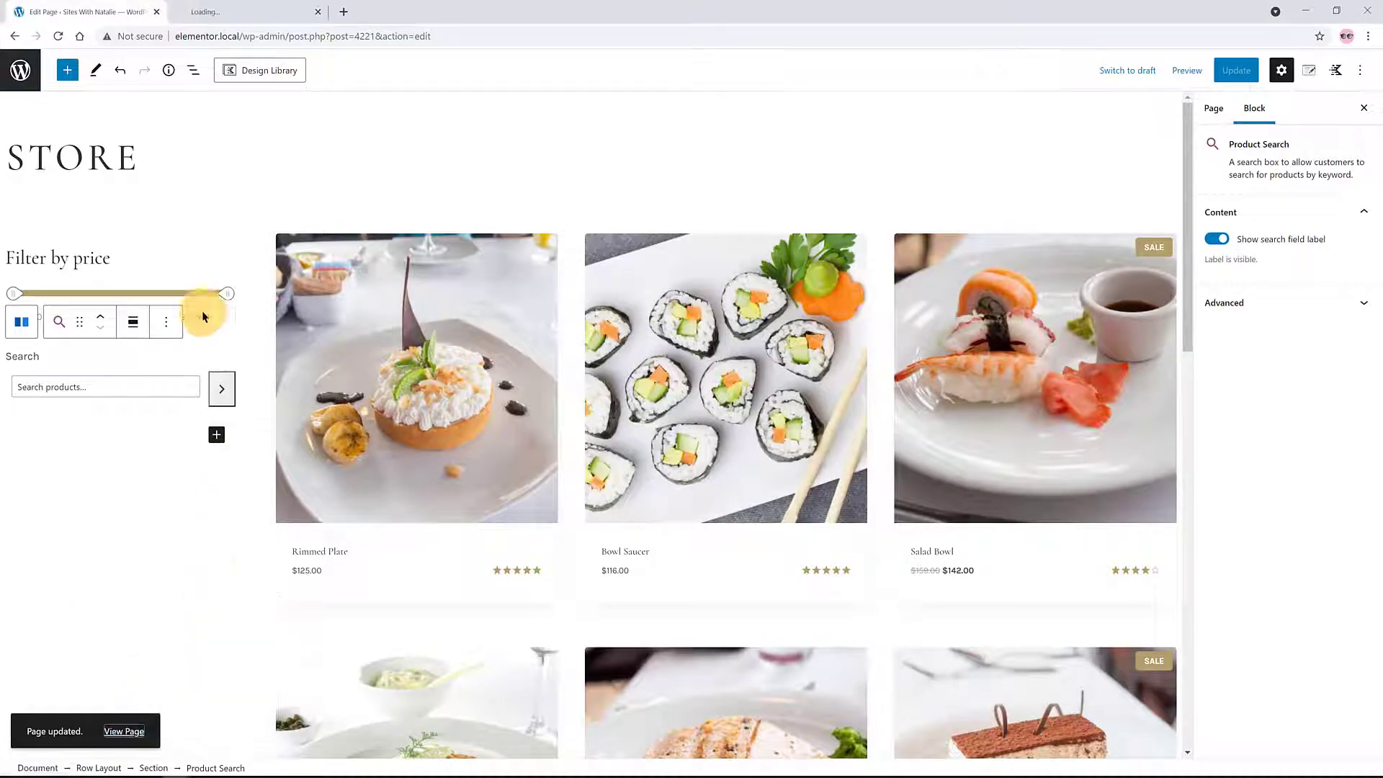
click(258, 13)
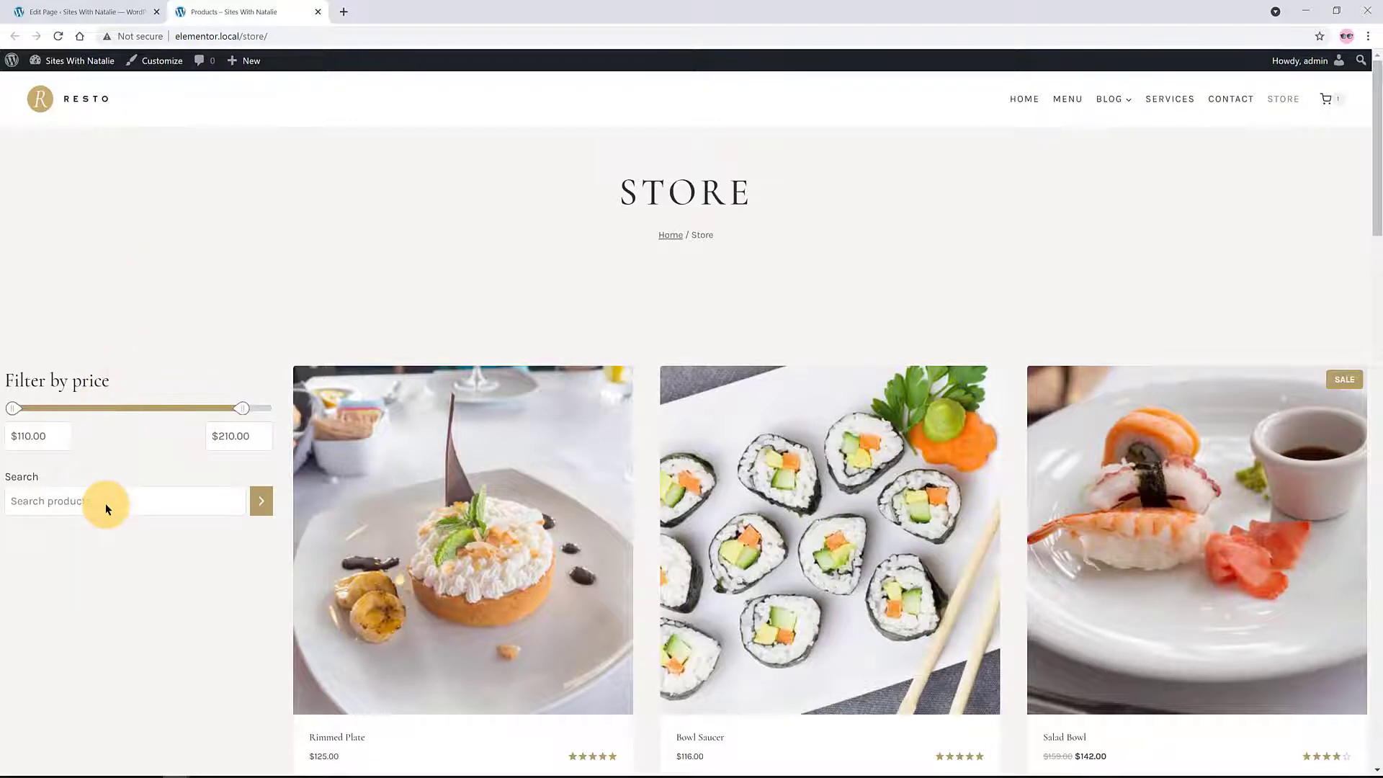
Step: Close the live store tab and go to Appearance > Customize from the dashboard
click(318, 11)
click(21, 71)
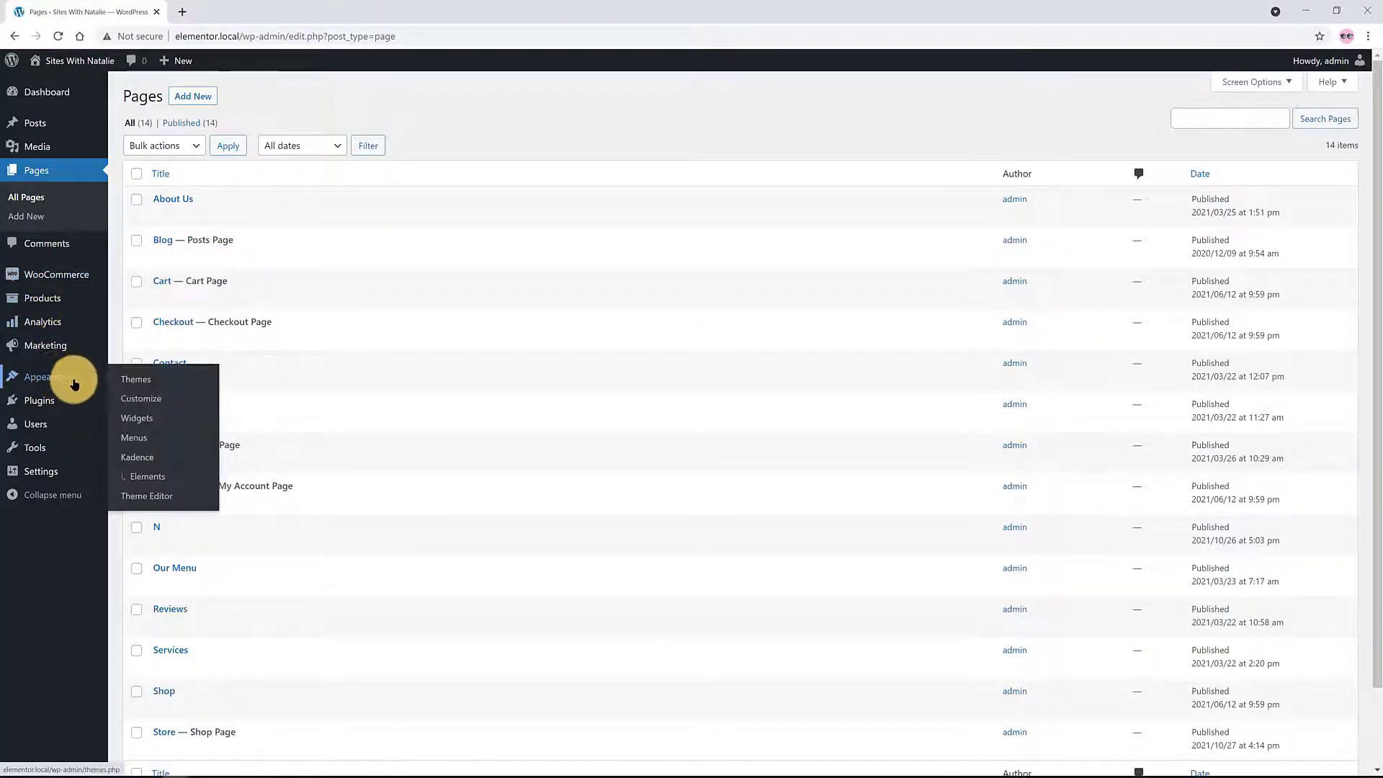
click(132, 403)
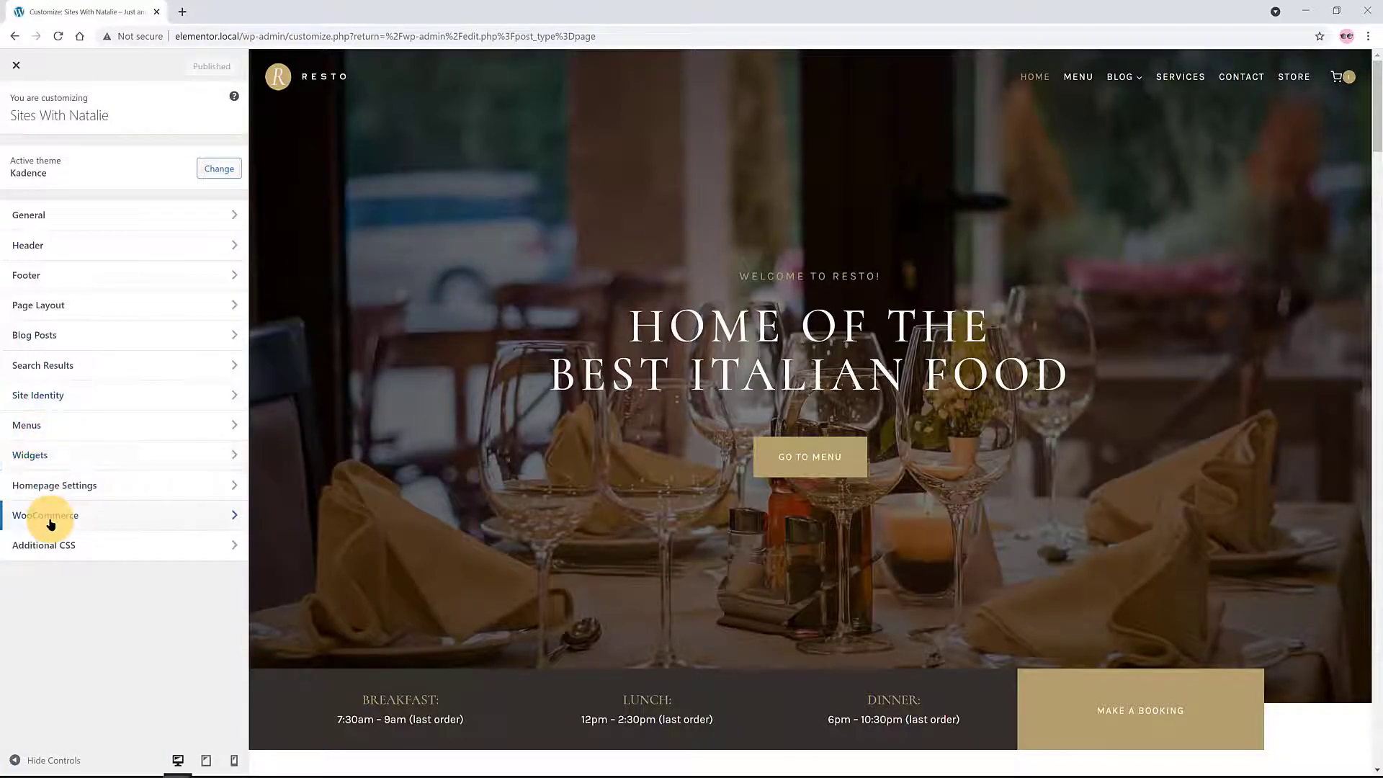
click(51, 521)
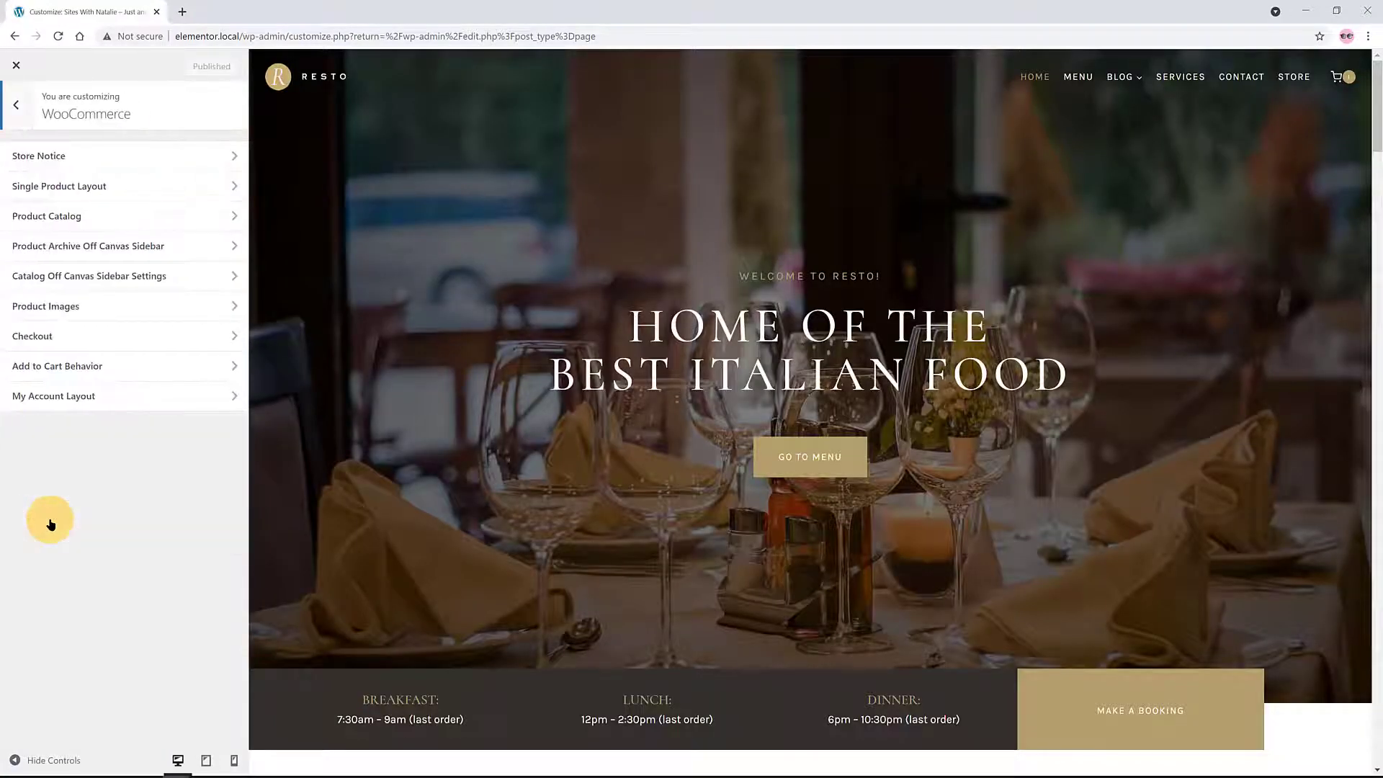
click(142, 191)
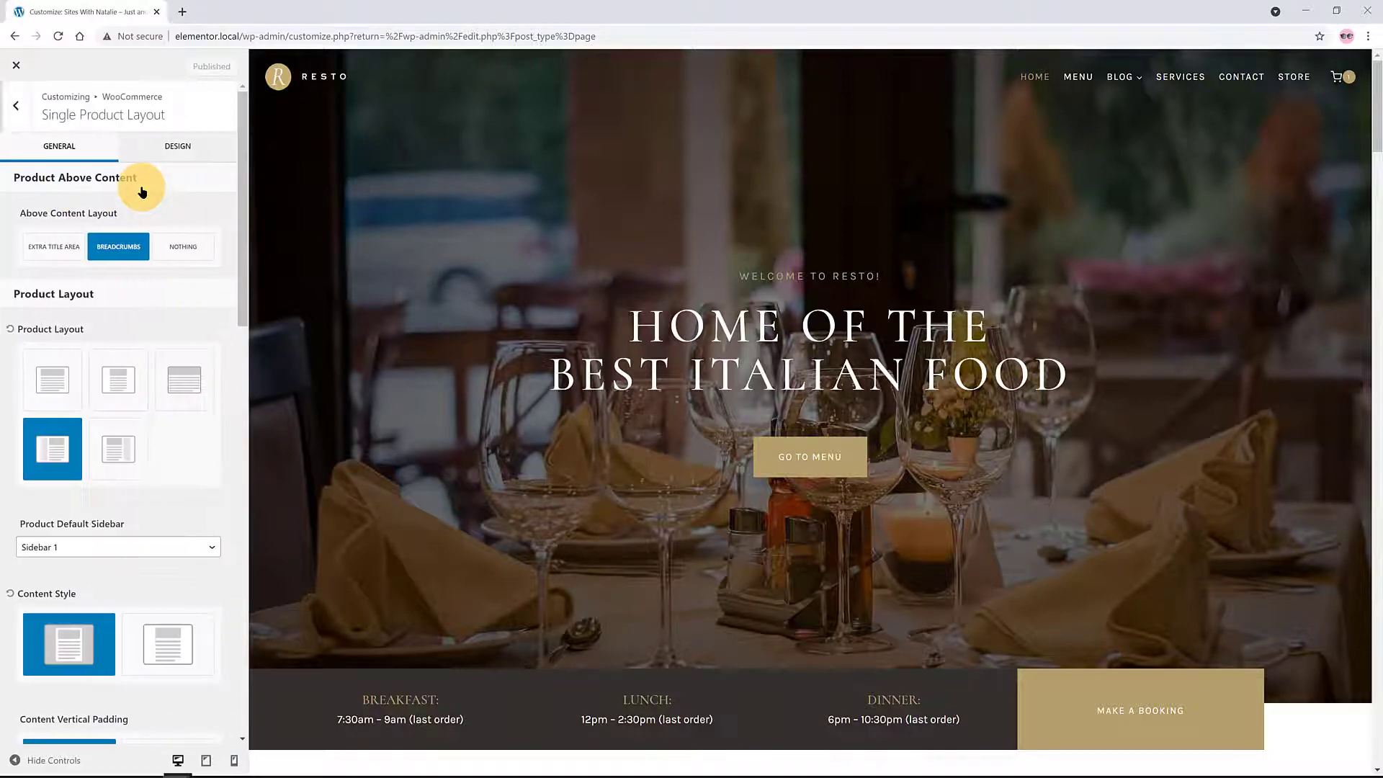
scroll(56, 272, down, 3)
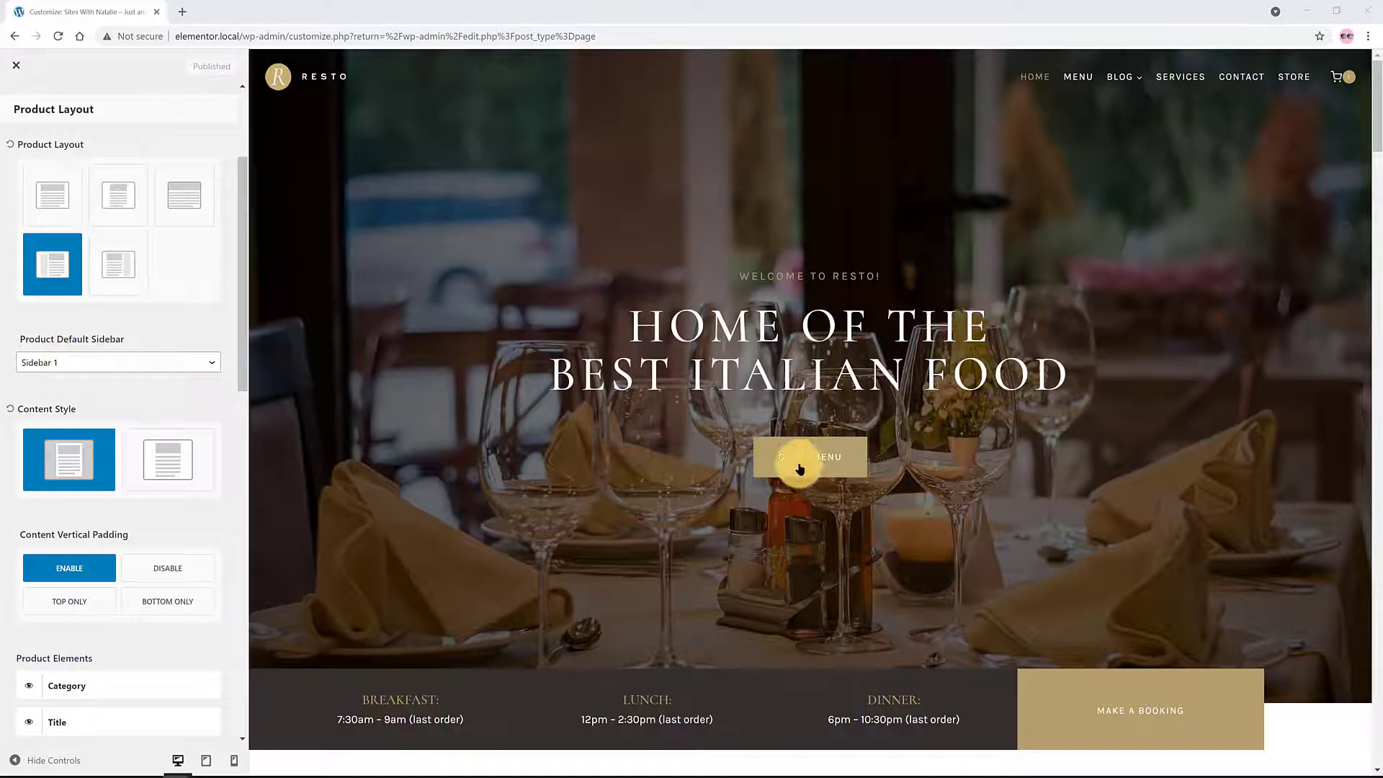
click(22, 105)
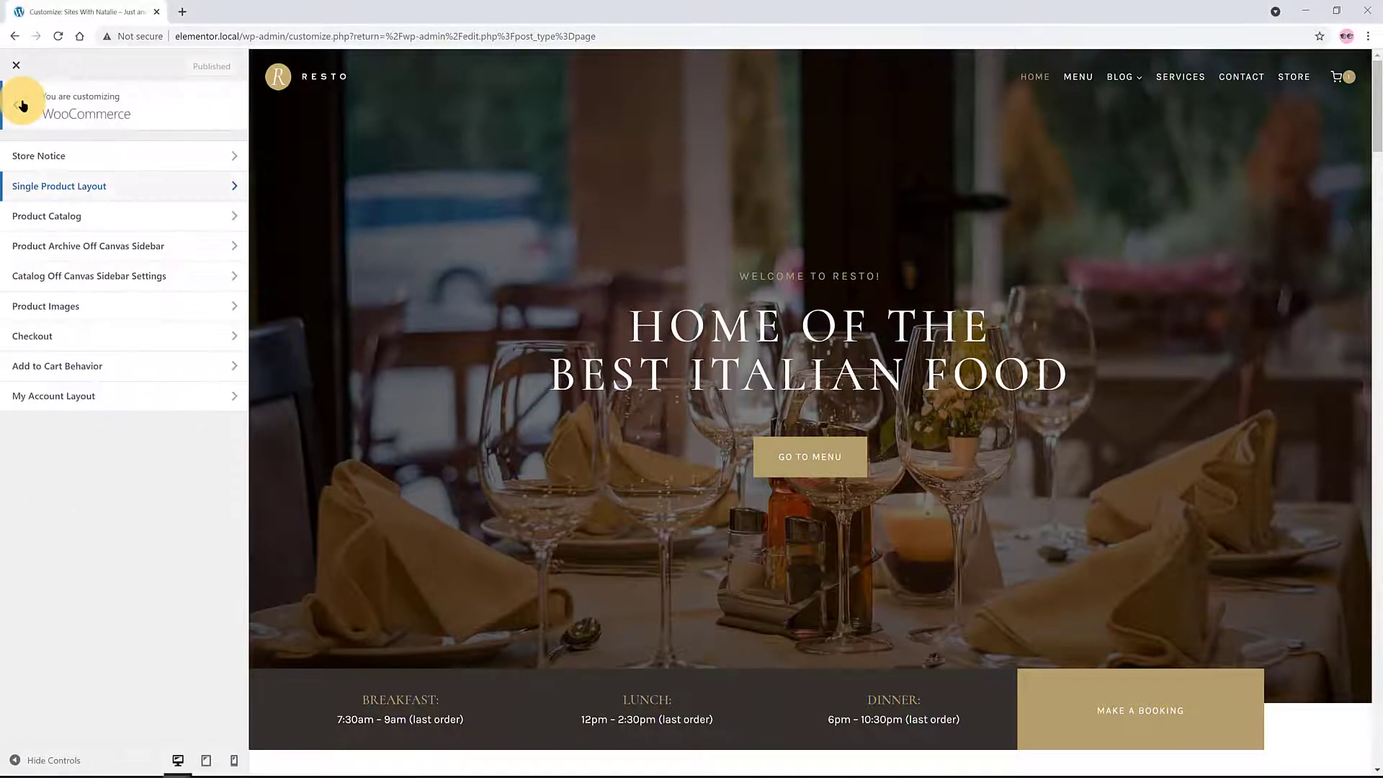
click(21, 105)
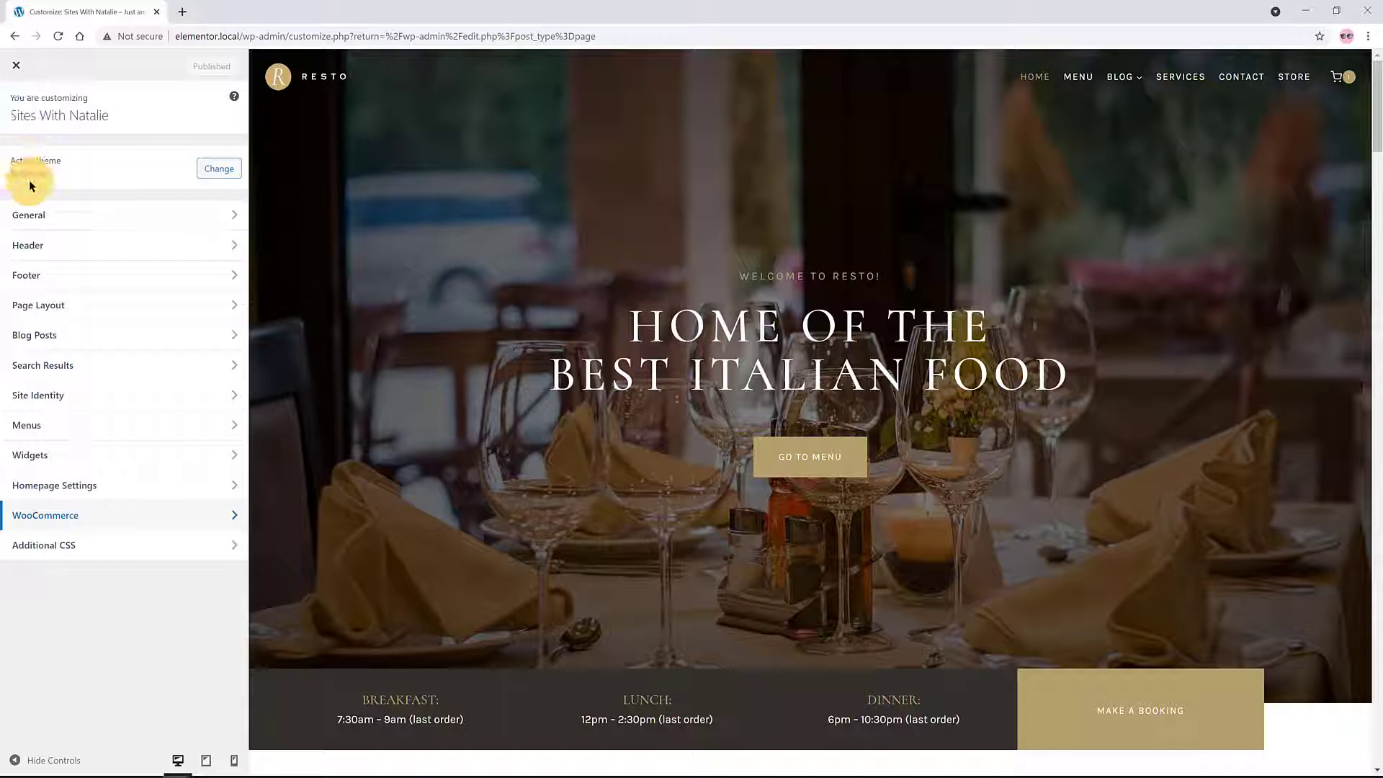
Step: Under General > Sidebar, set width 25%, background F5F4F1 and padding 2 em
click(102, 215)
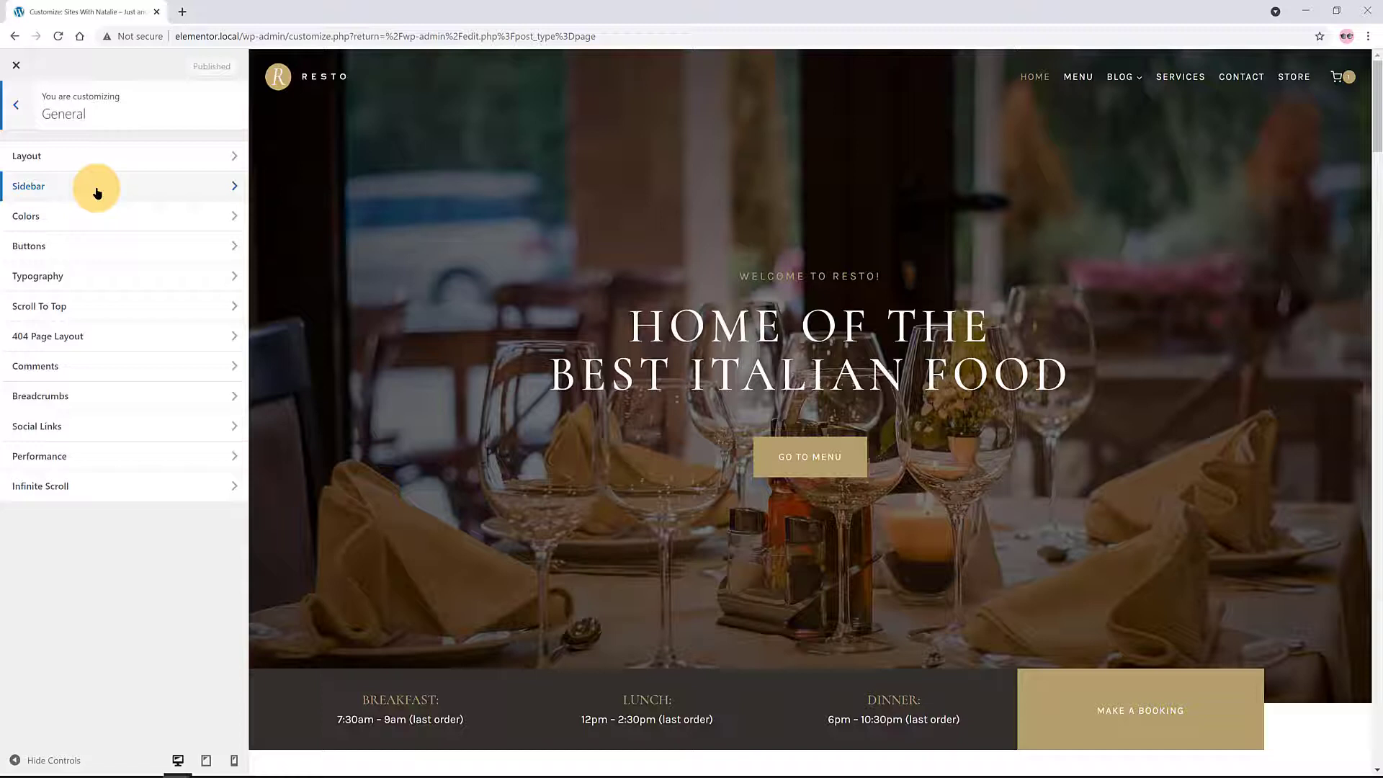
click(97, 192)
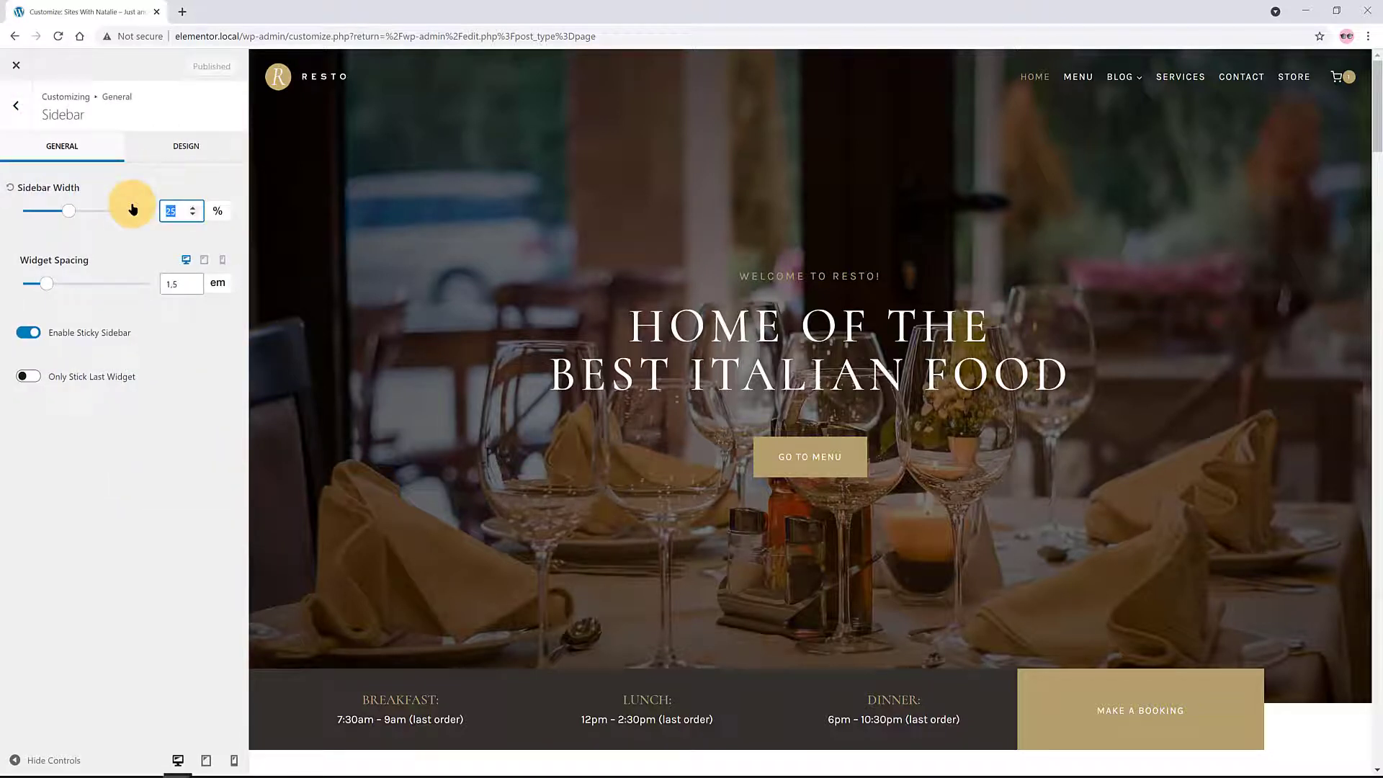
text(25)
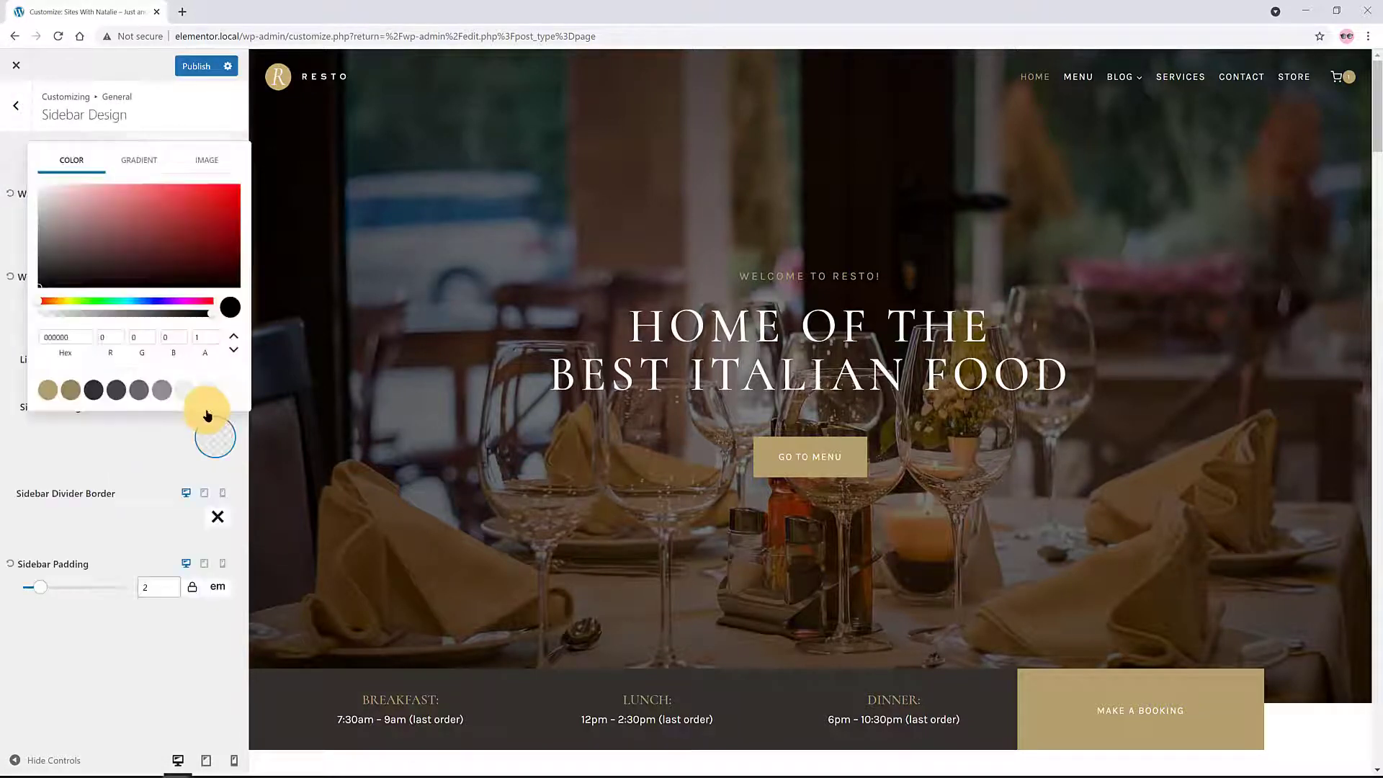
click(204, 398)
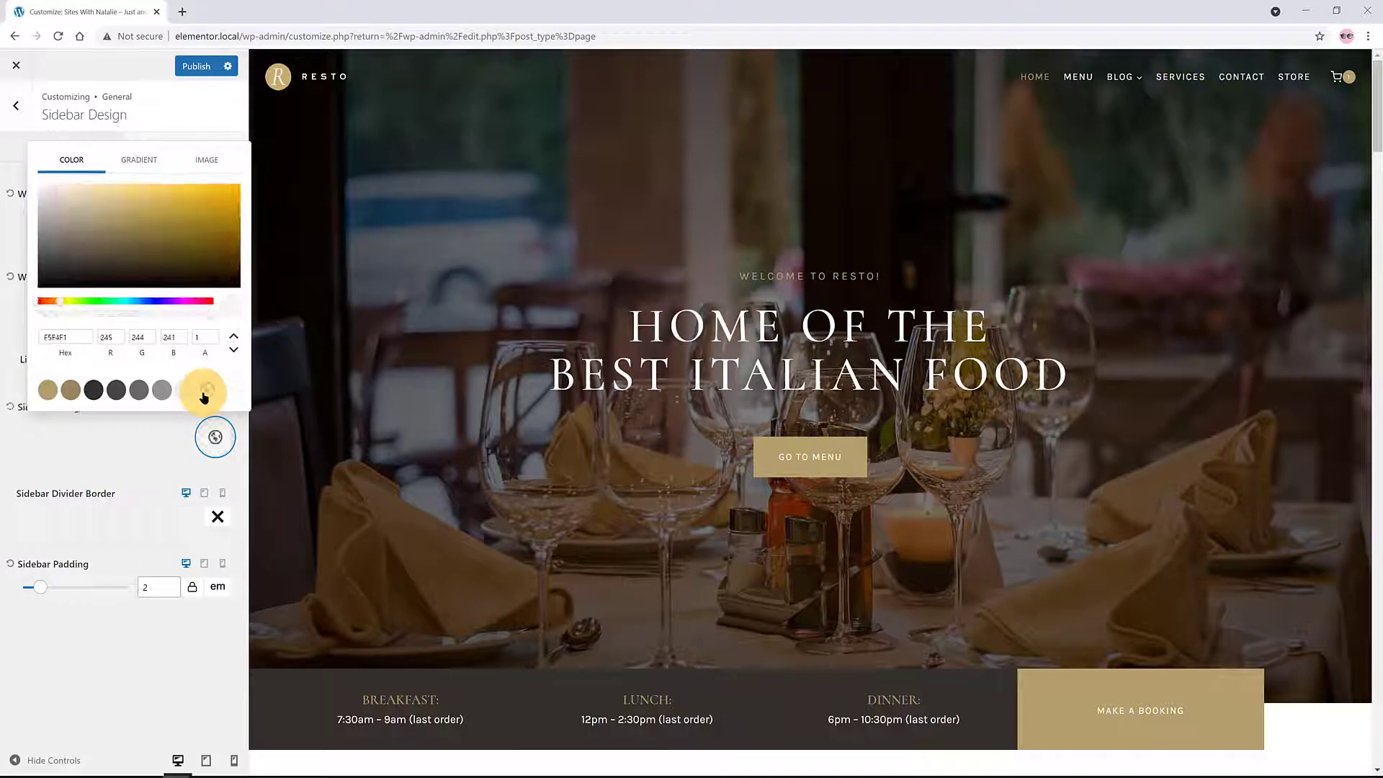
click(102, 434)
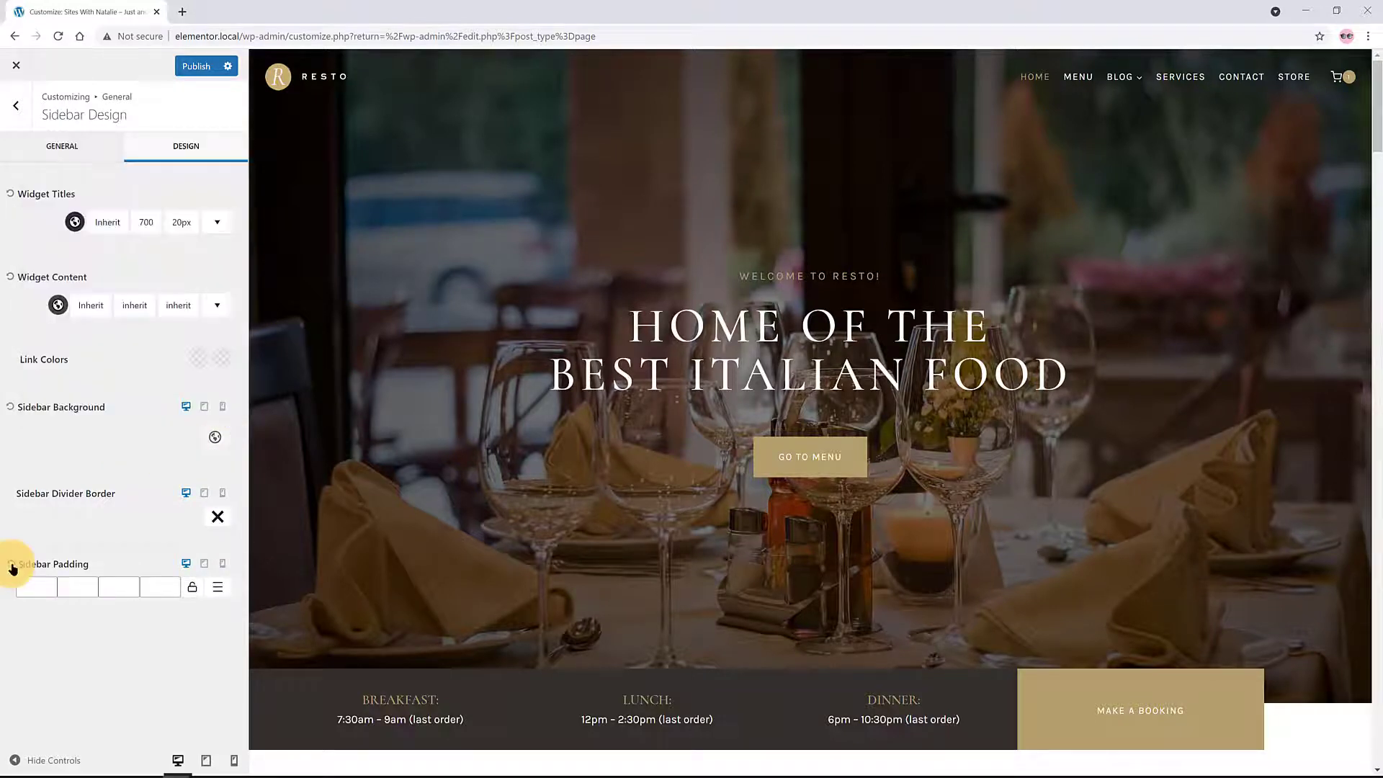
click(219, 589)
click(219, 650)
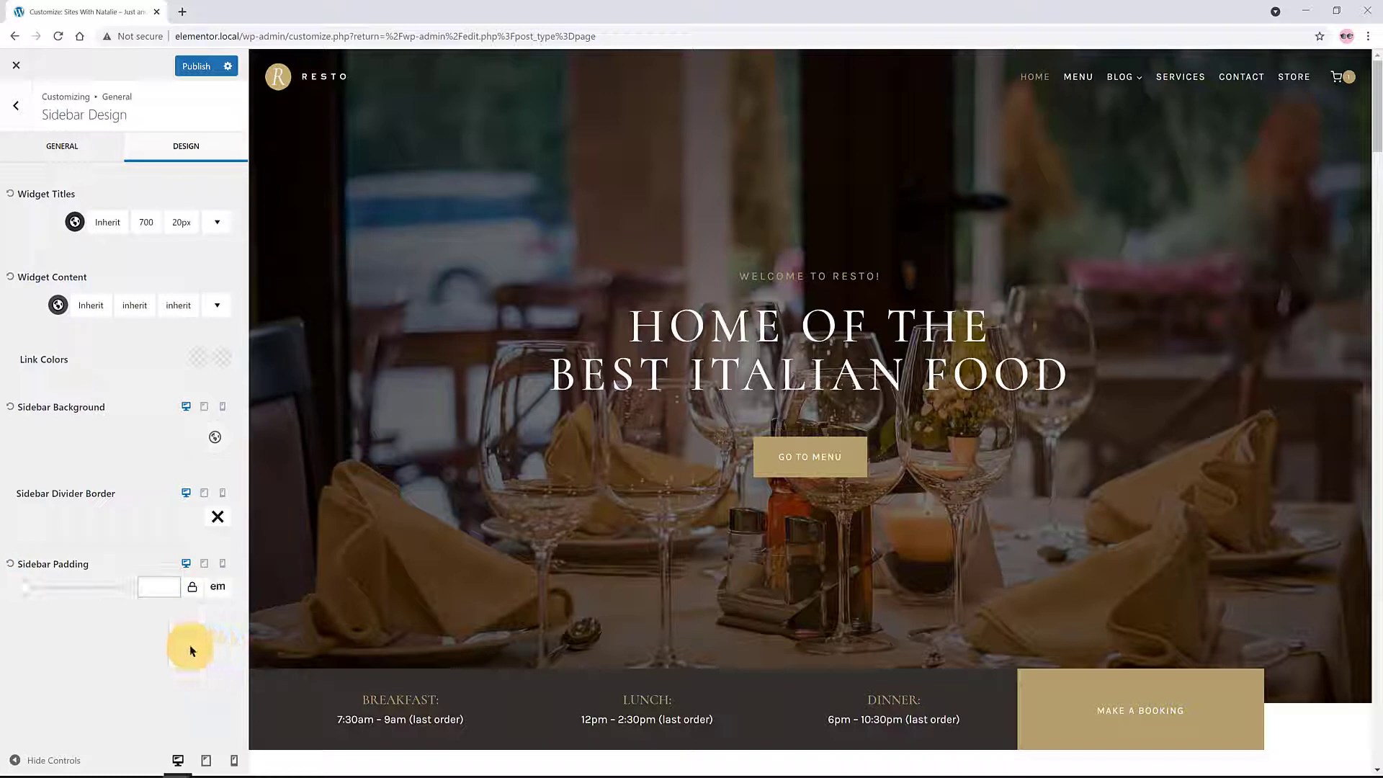
click(160, 586)
text(2)
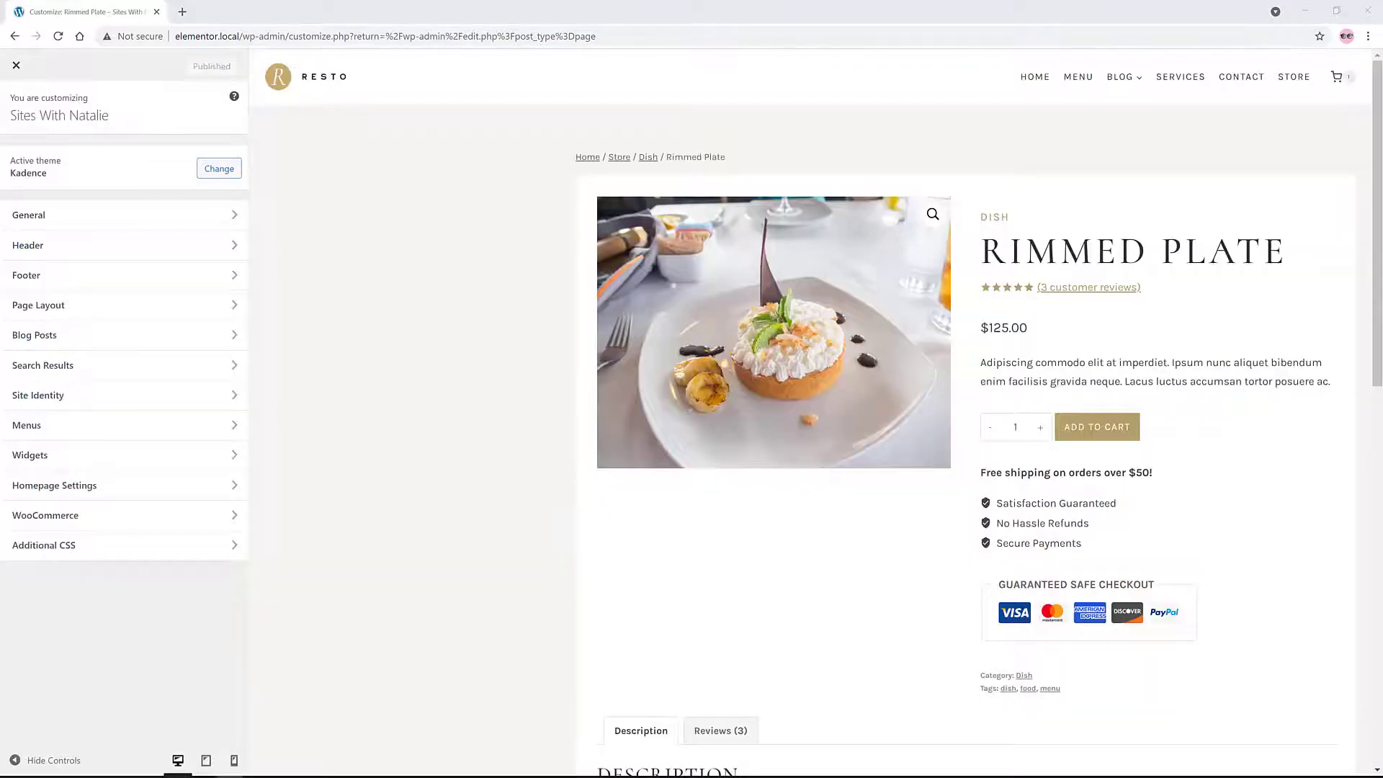
Step: Add a Text widget to Sidebar 1 in the Widgets panel
click(92, 455)
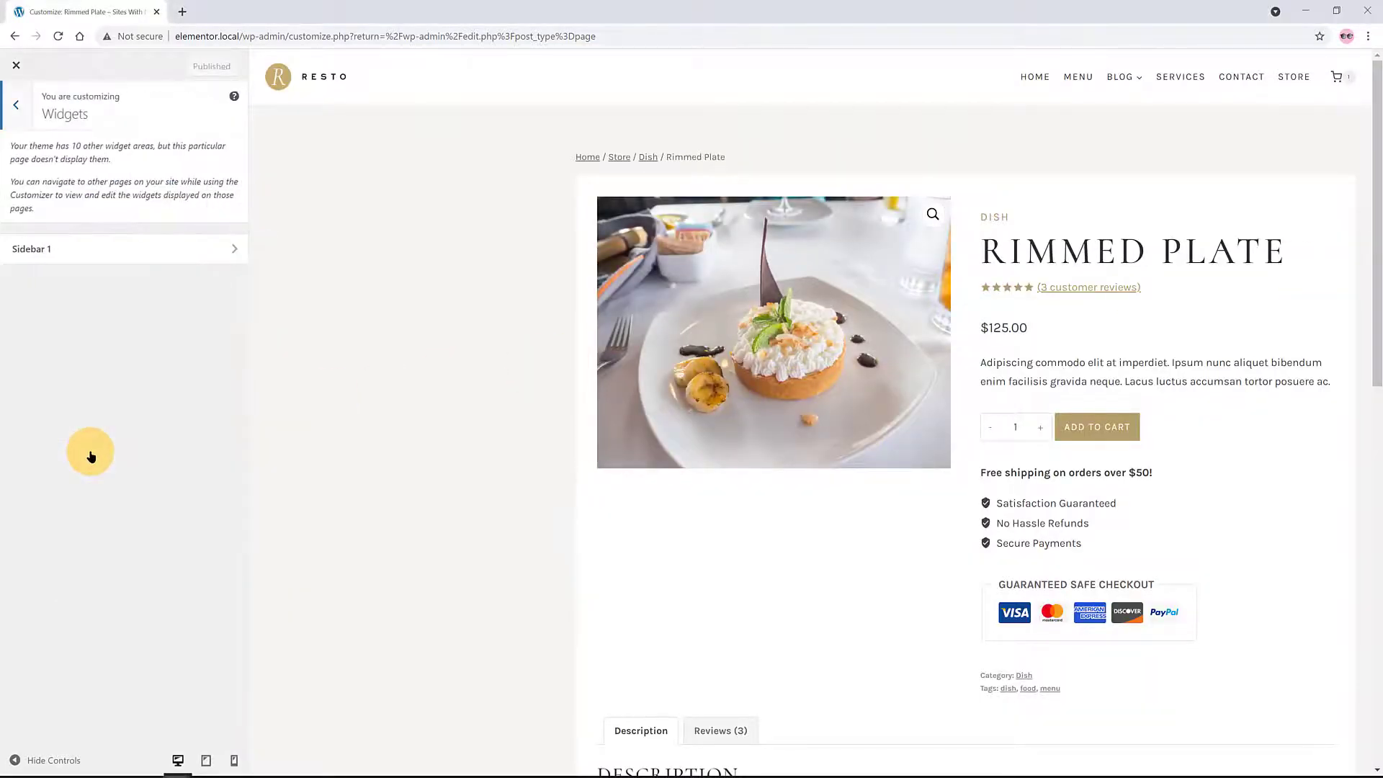
click(234, 252)
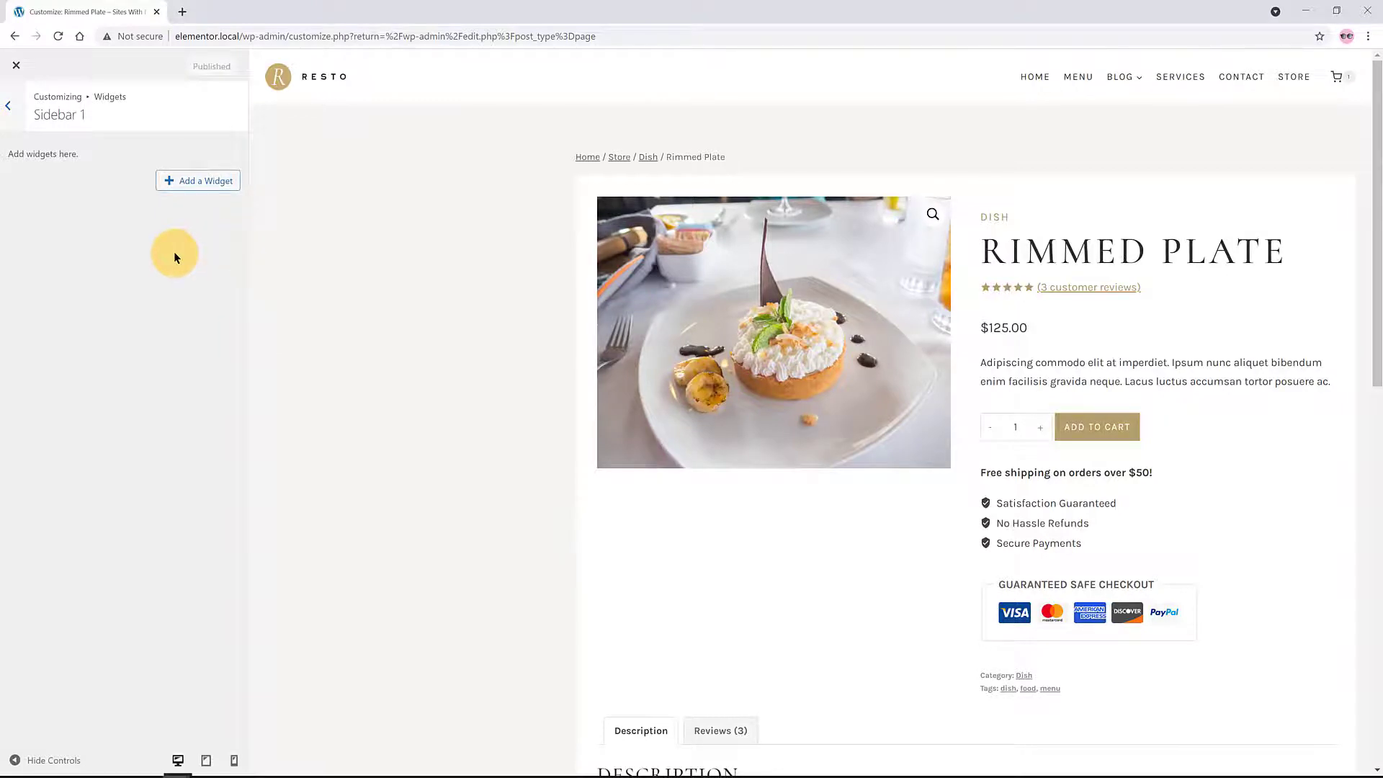
click(206, 180)
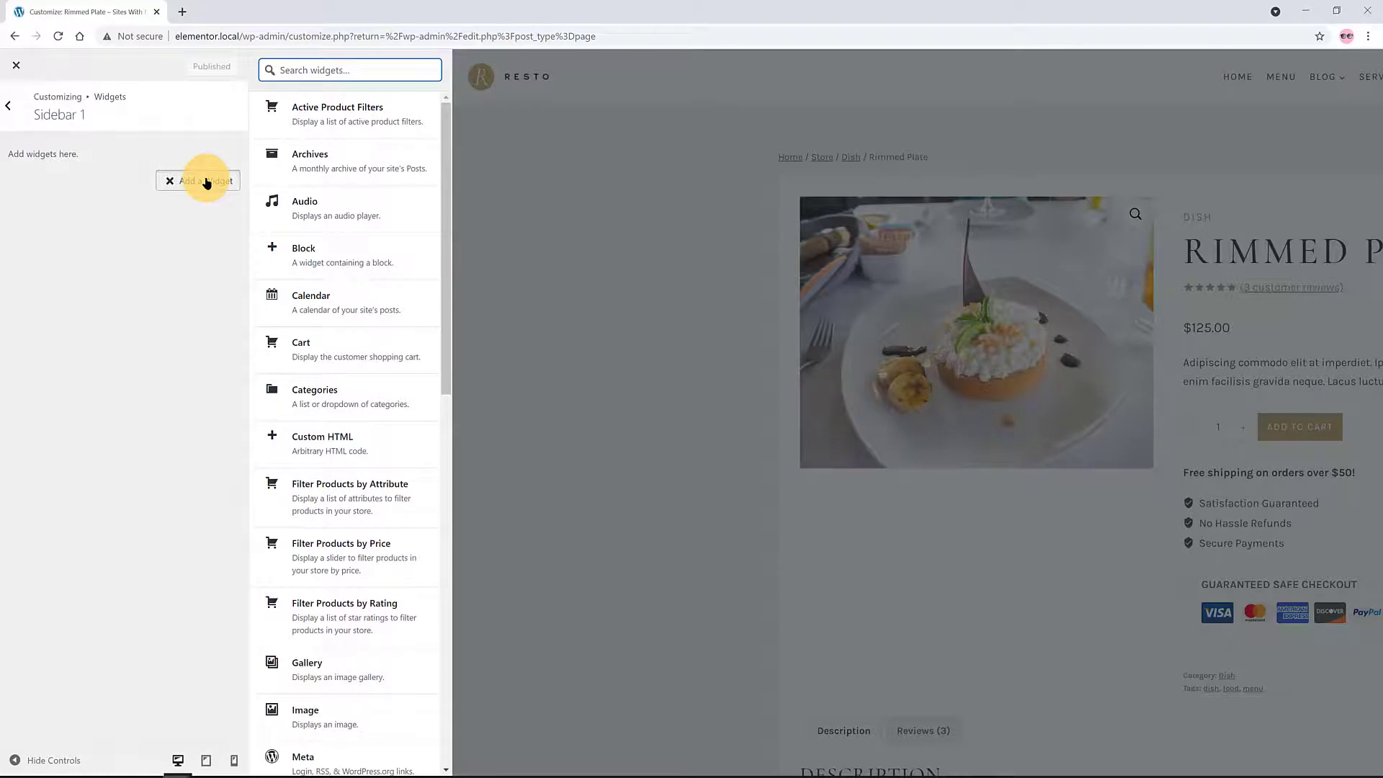
drag(446, 216, 463, 562)
click(343, 749)
Step: Title the widget 'Cooking Technique', make its content a bulleted 'Oven' list, and collapse it
click(46, 238)
text(Cooking Technique)
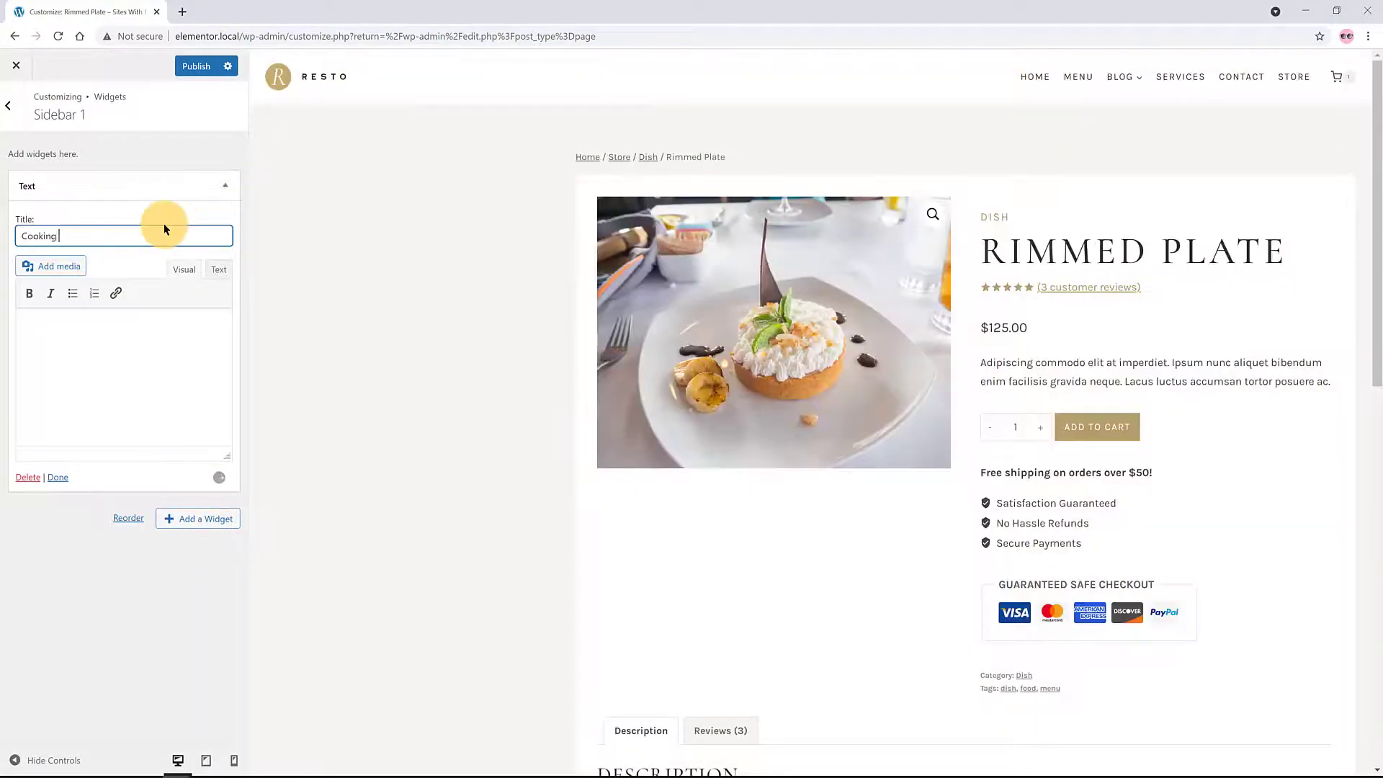
click(70, 339)
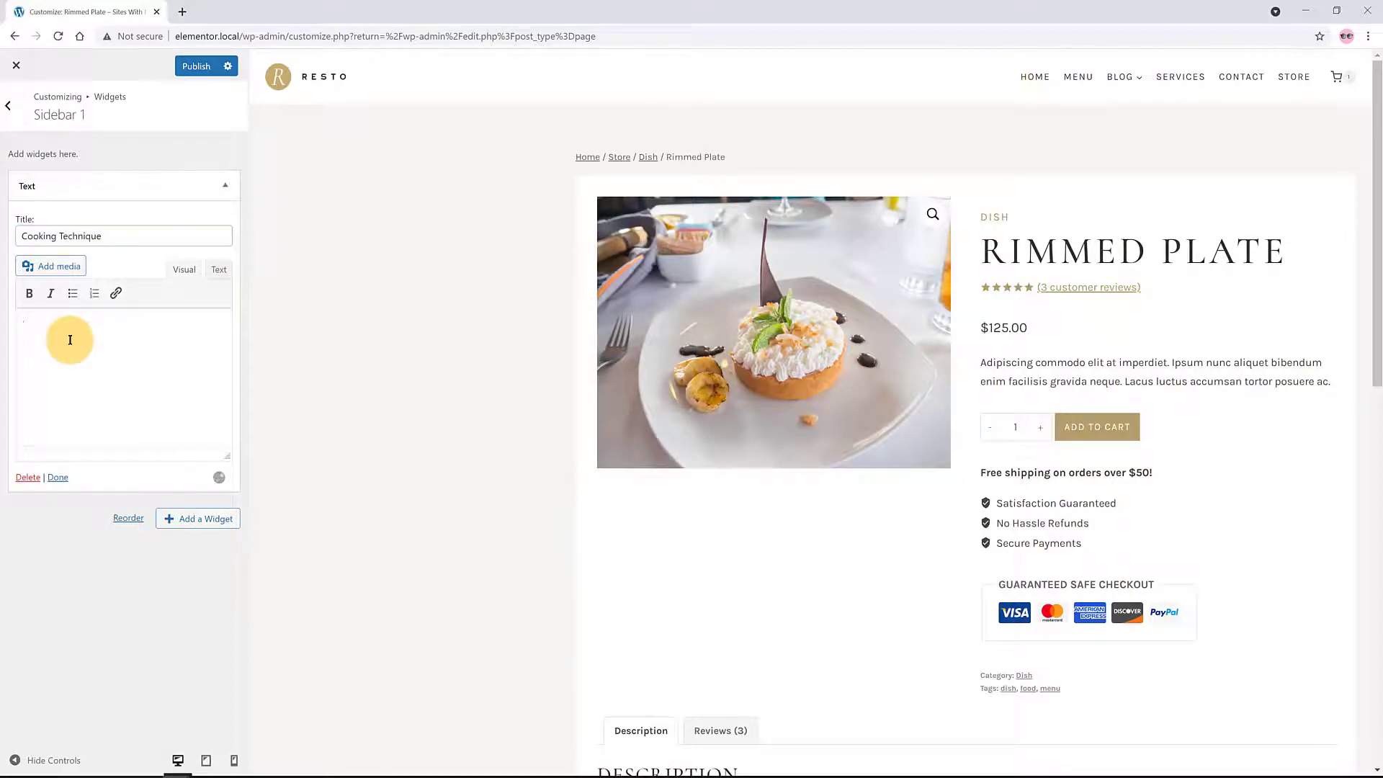
click(72, 295)
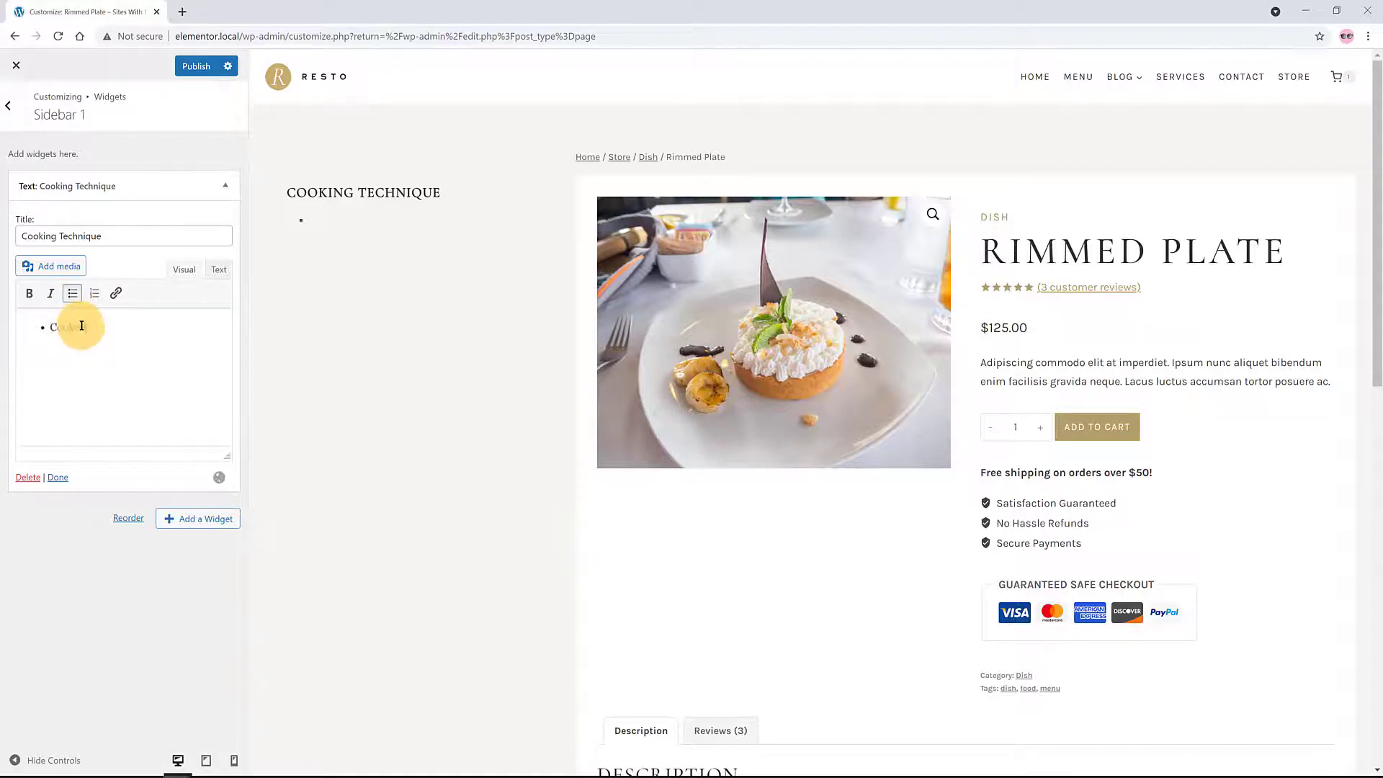
drag(226, 455, 208, 424)
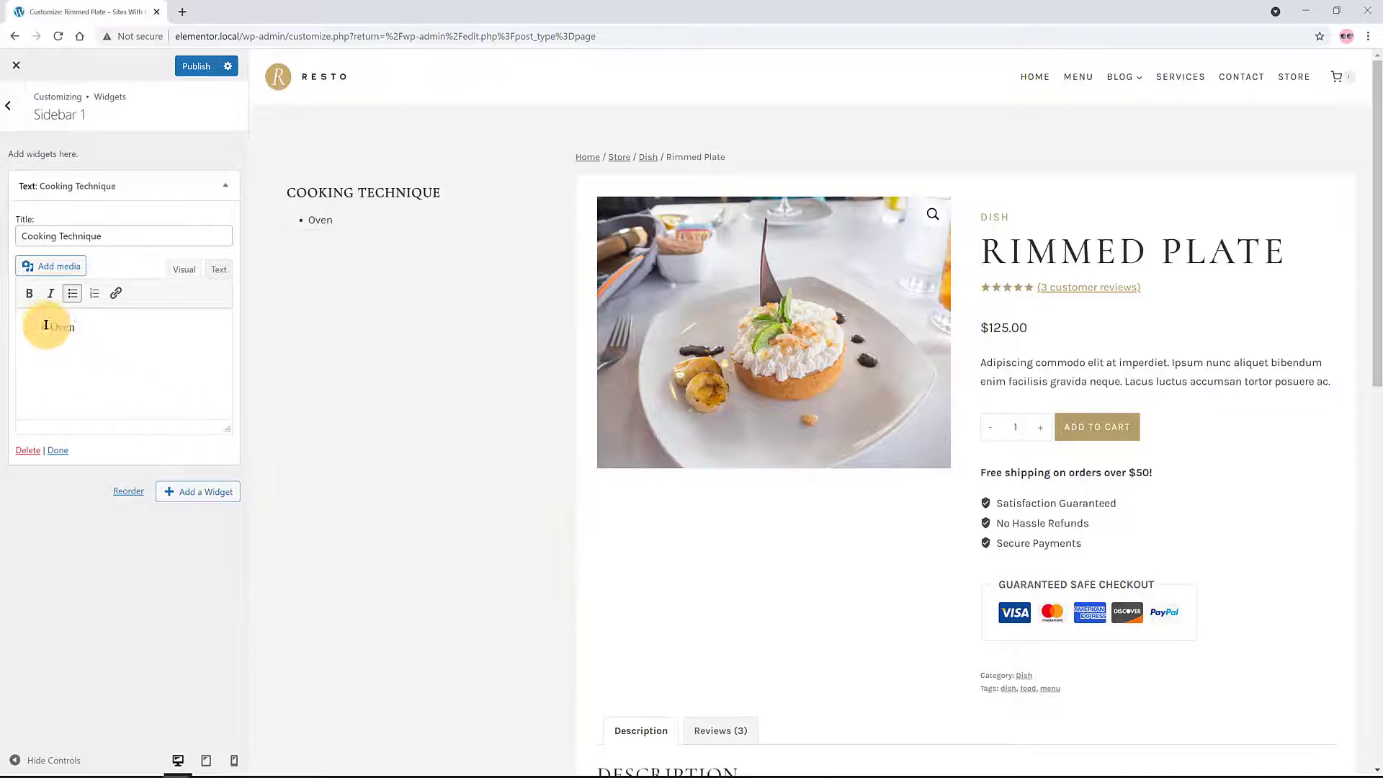
click(57, 450)
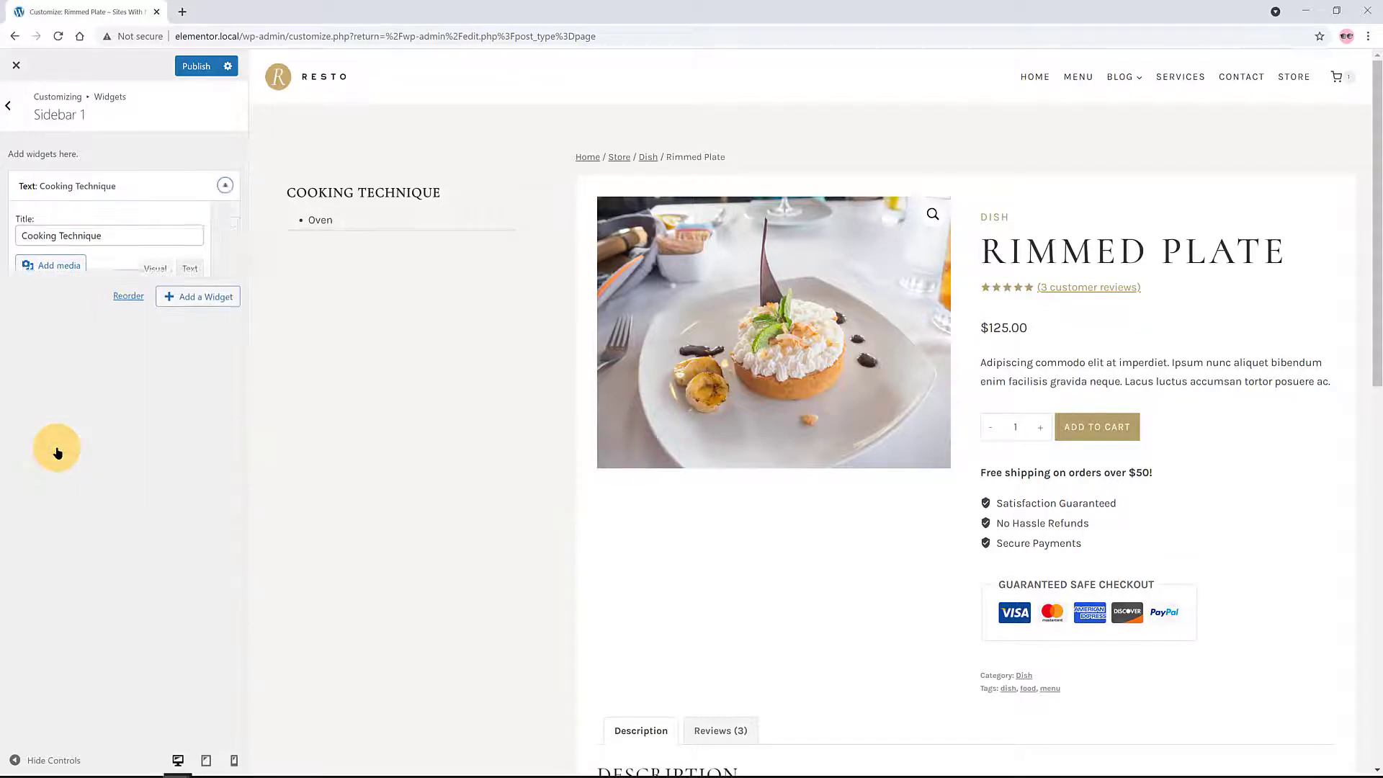
Step: Add a second Text widget to Sidebar 1 titled 'Ingredients List'
click(198, 227)
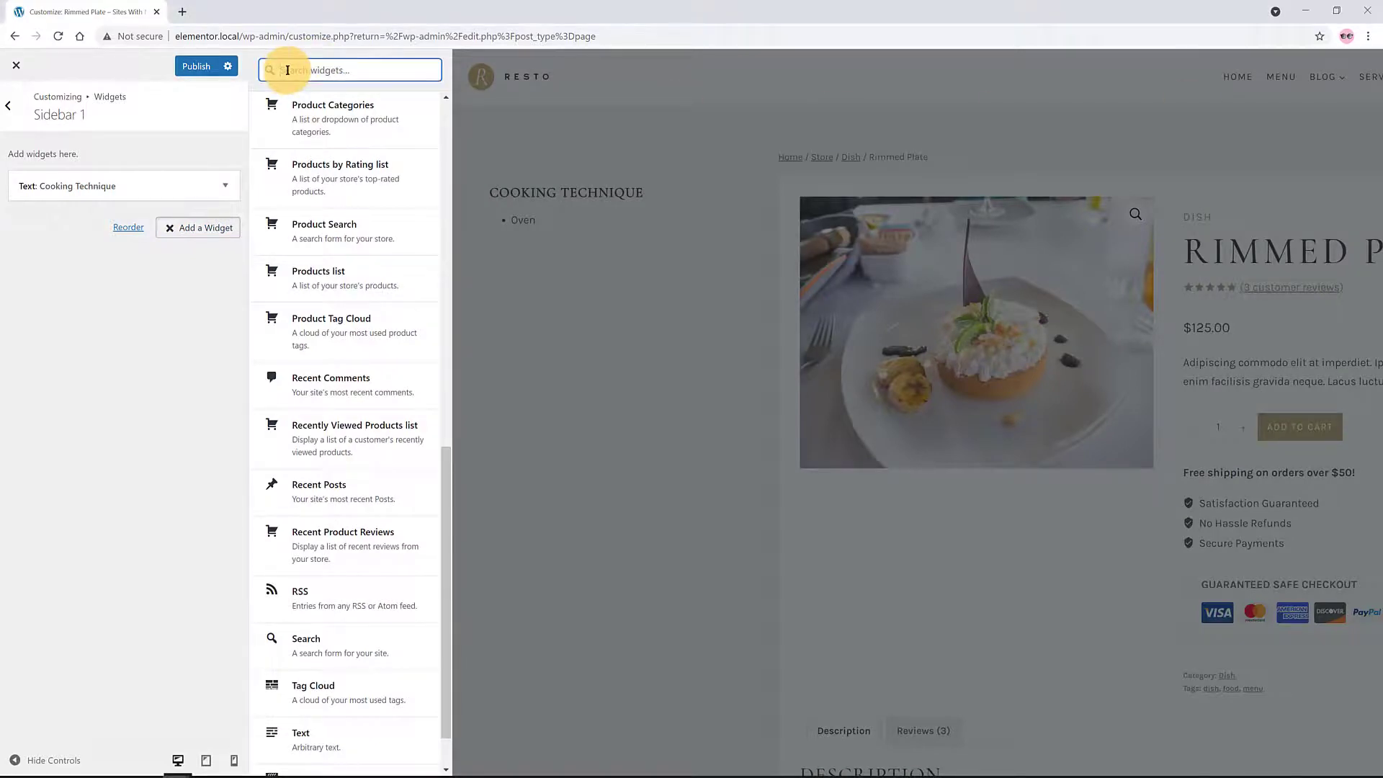
text(text)
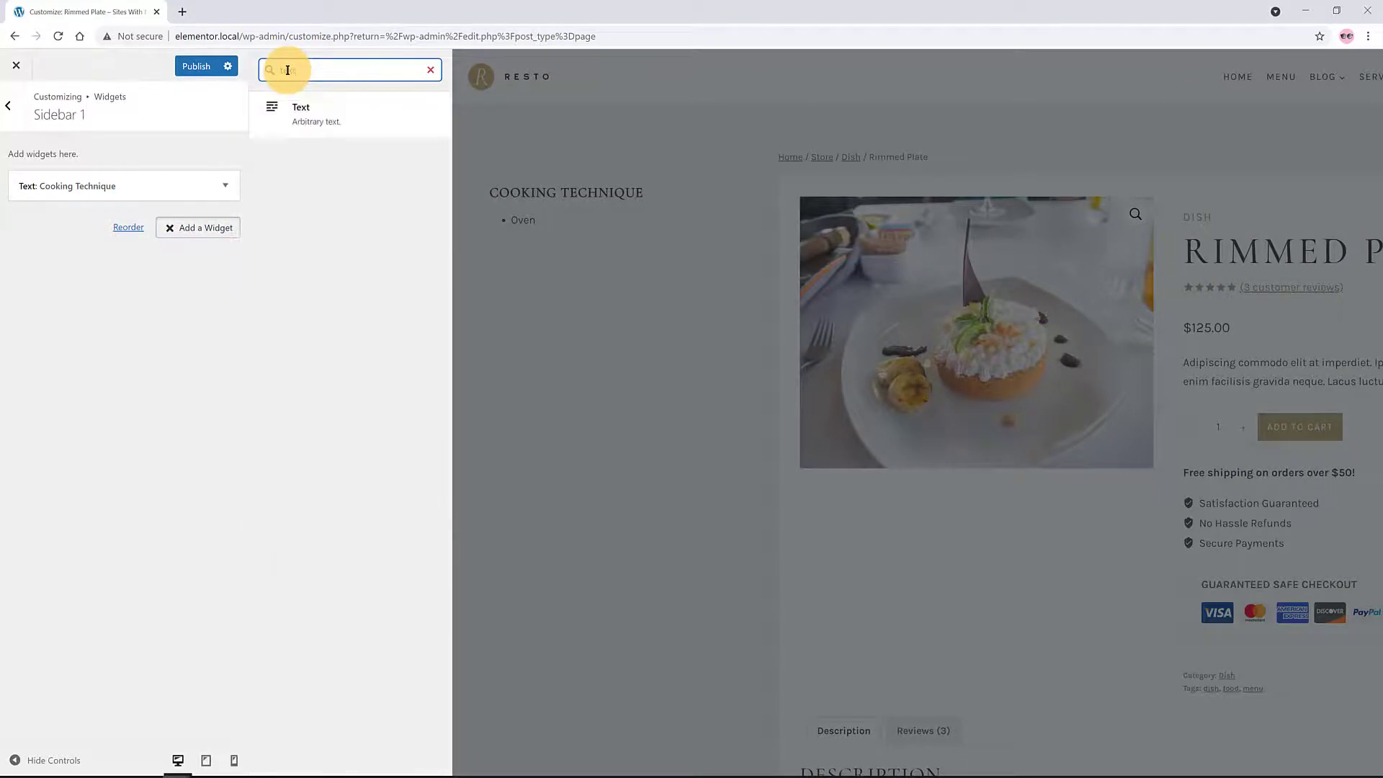
click(312, 109)
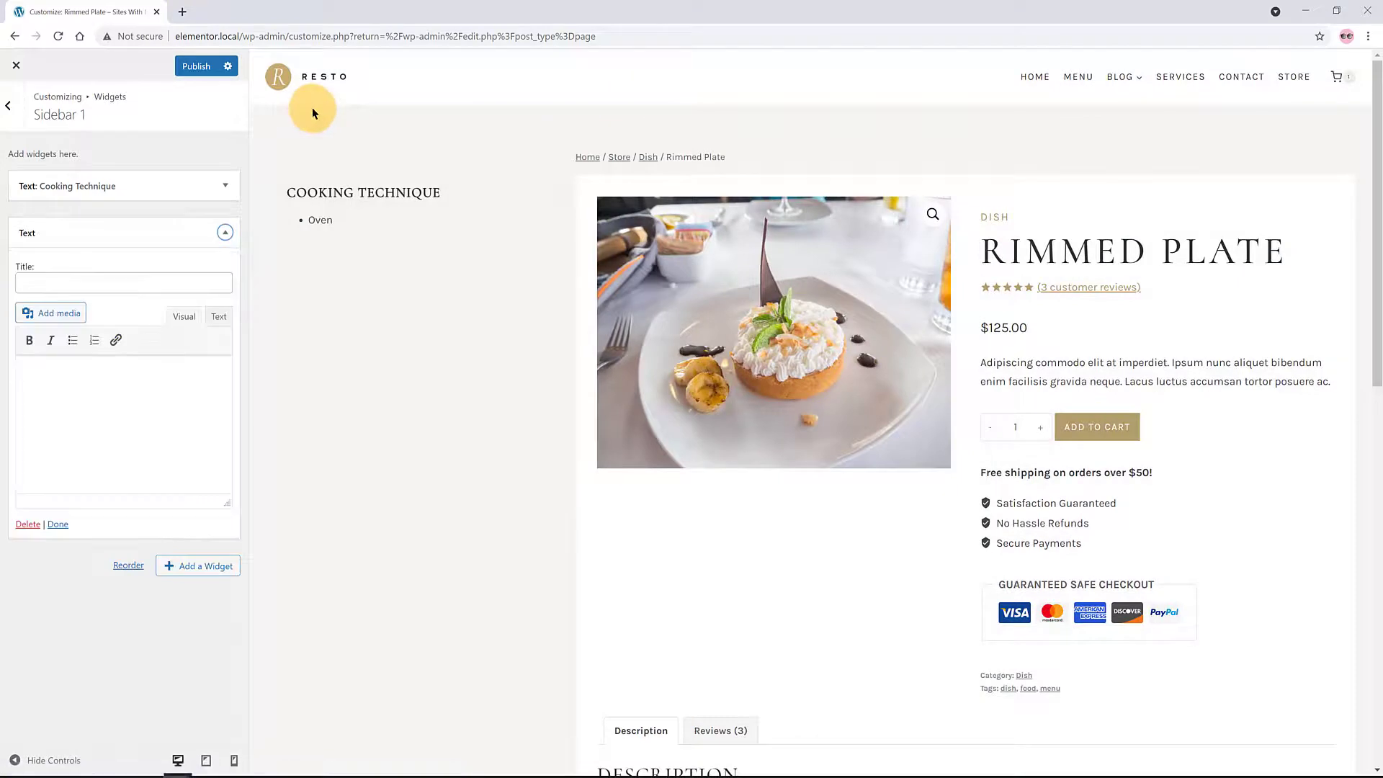
click(68, 281)
text(Ingredients List)
Step: Finish the bullets with 'Chocolat' and 'Green things', then collapse the widget
click(73, 341)
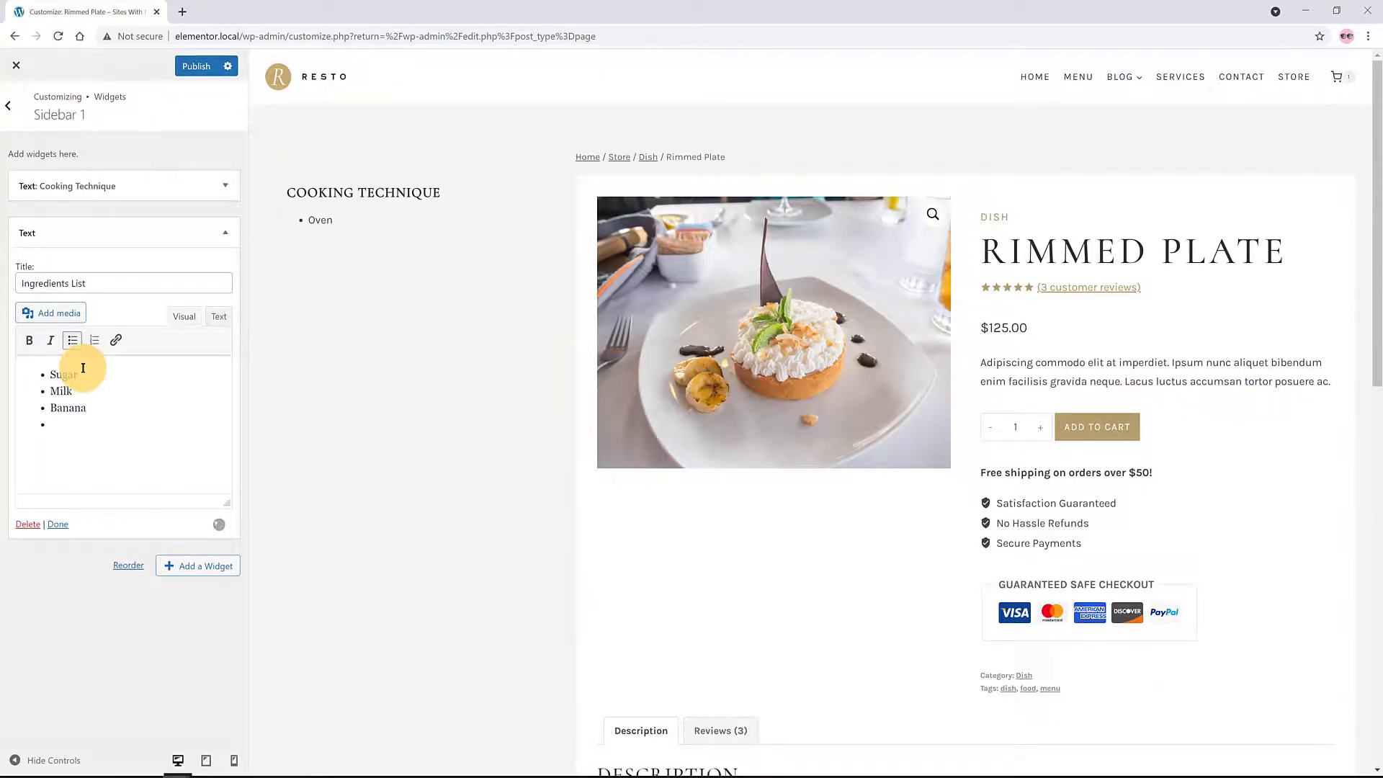
text(hocolat)
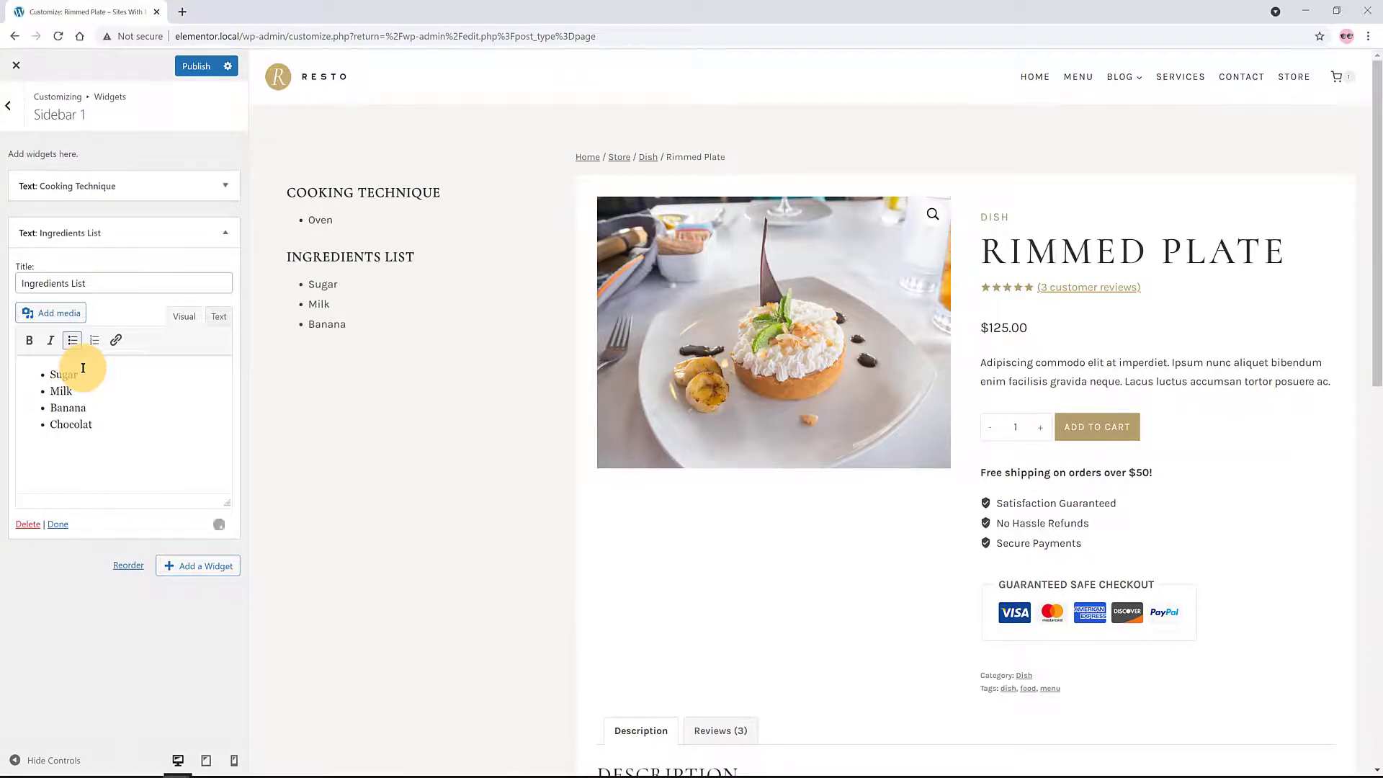
key(Return)
text(Green things)
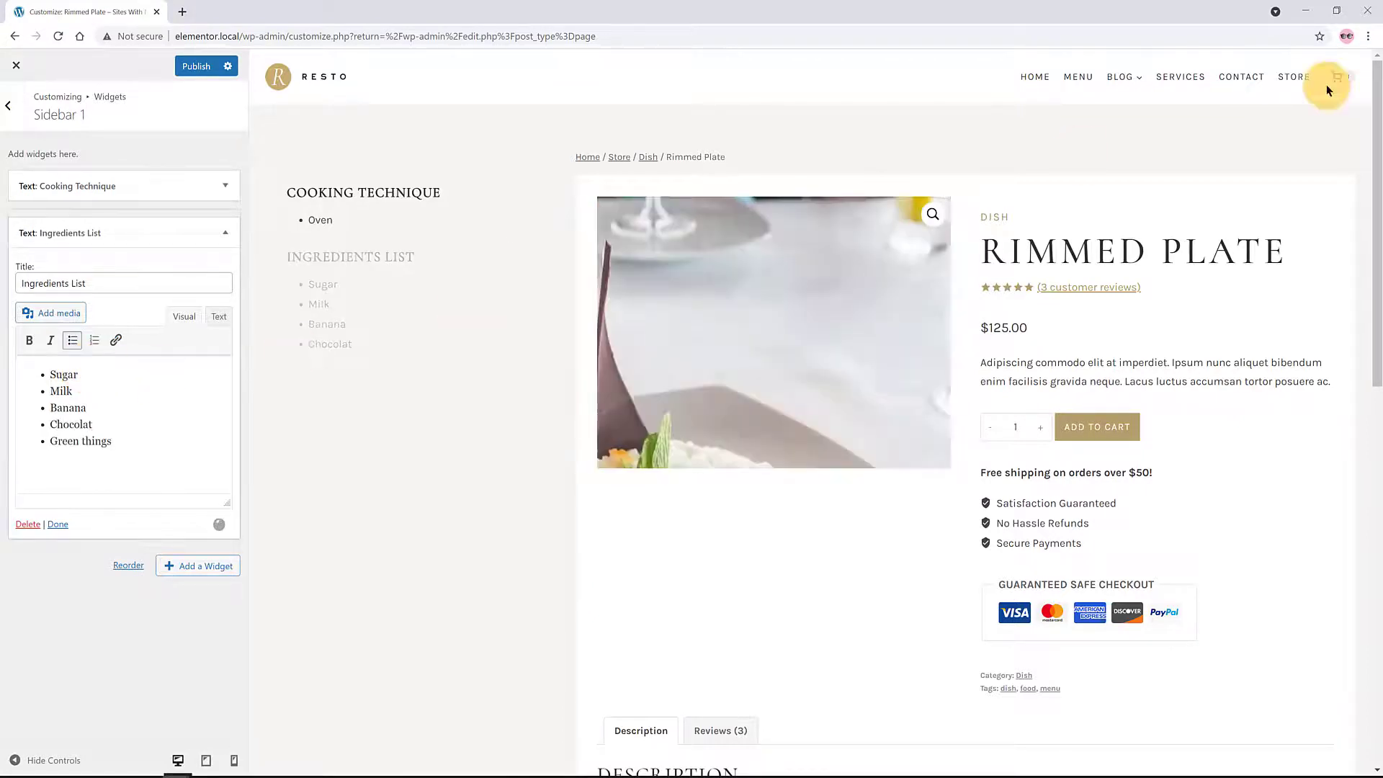
click(224, 231)
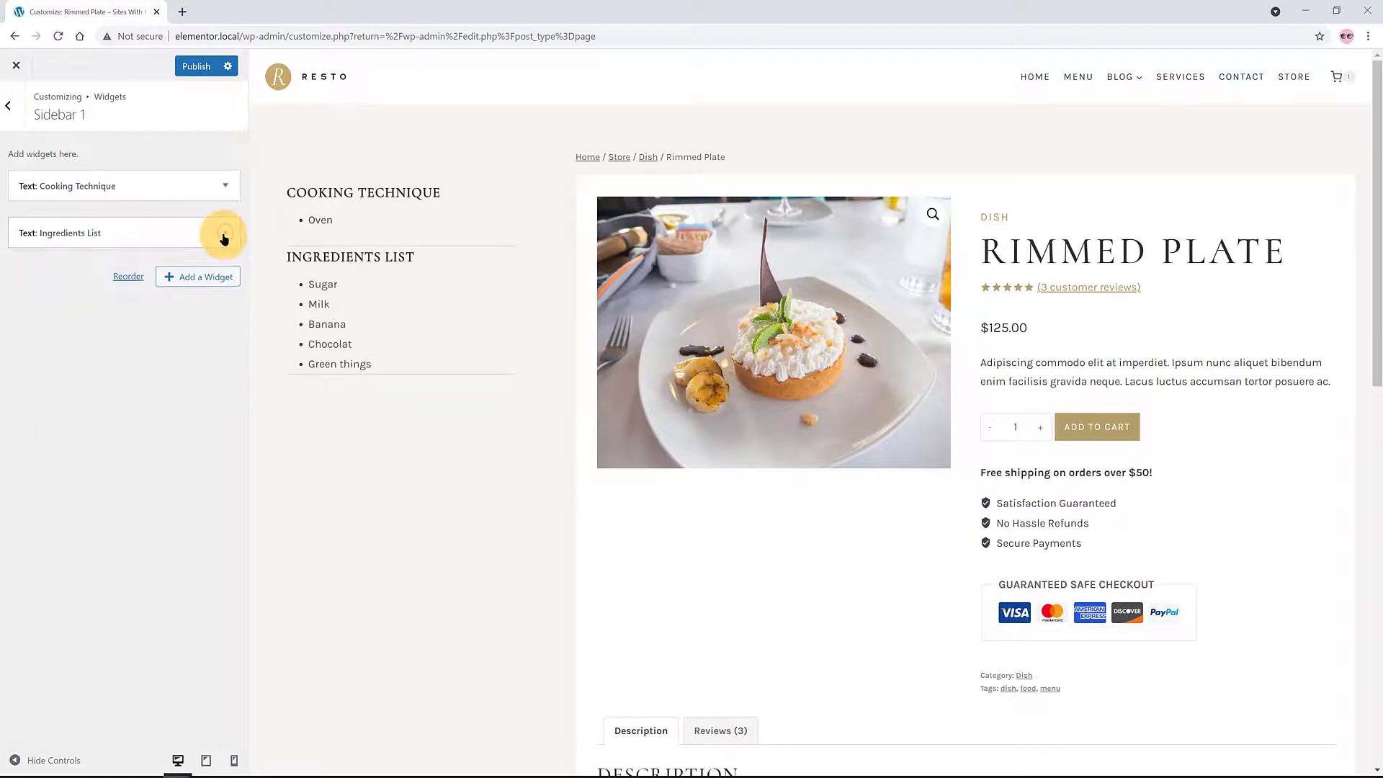
Step: Open the General > Sidebar Design settings, leaving the background colour unchanged
click(10, 107)
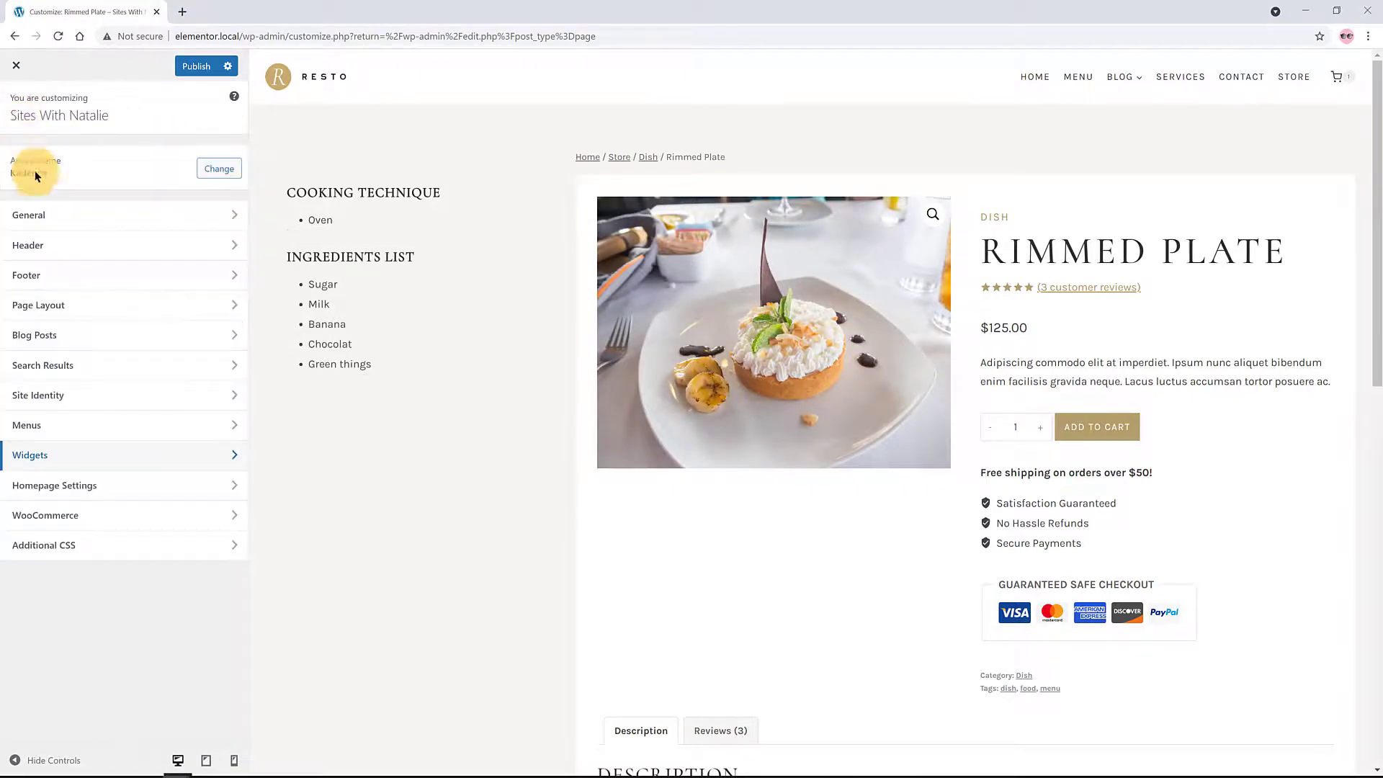
click(49, 209)
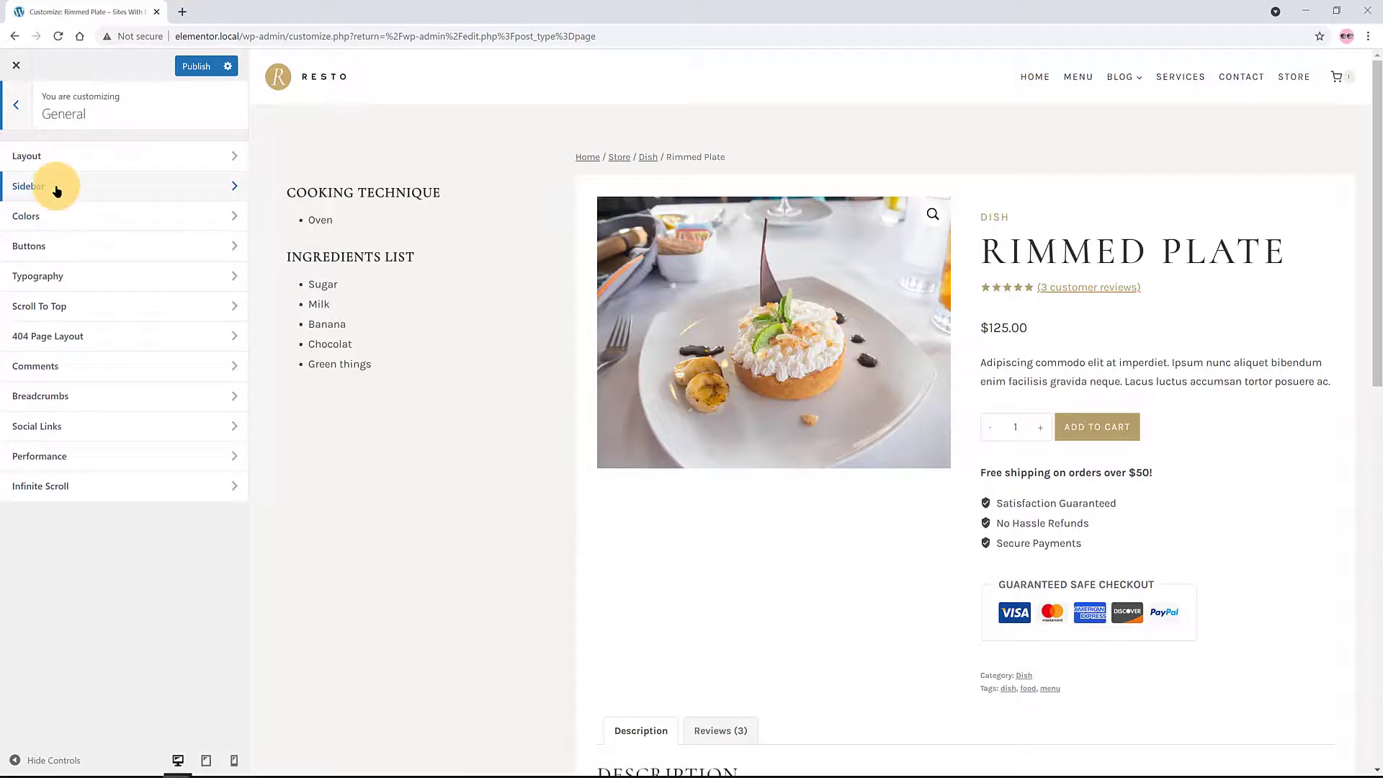
click(57, 189)
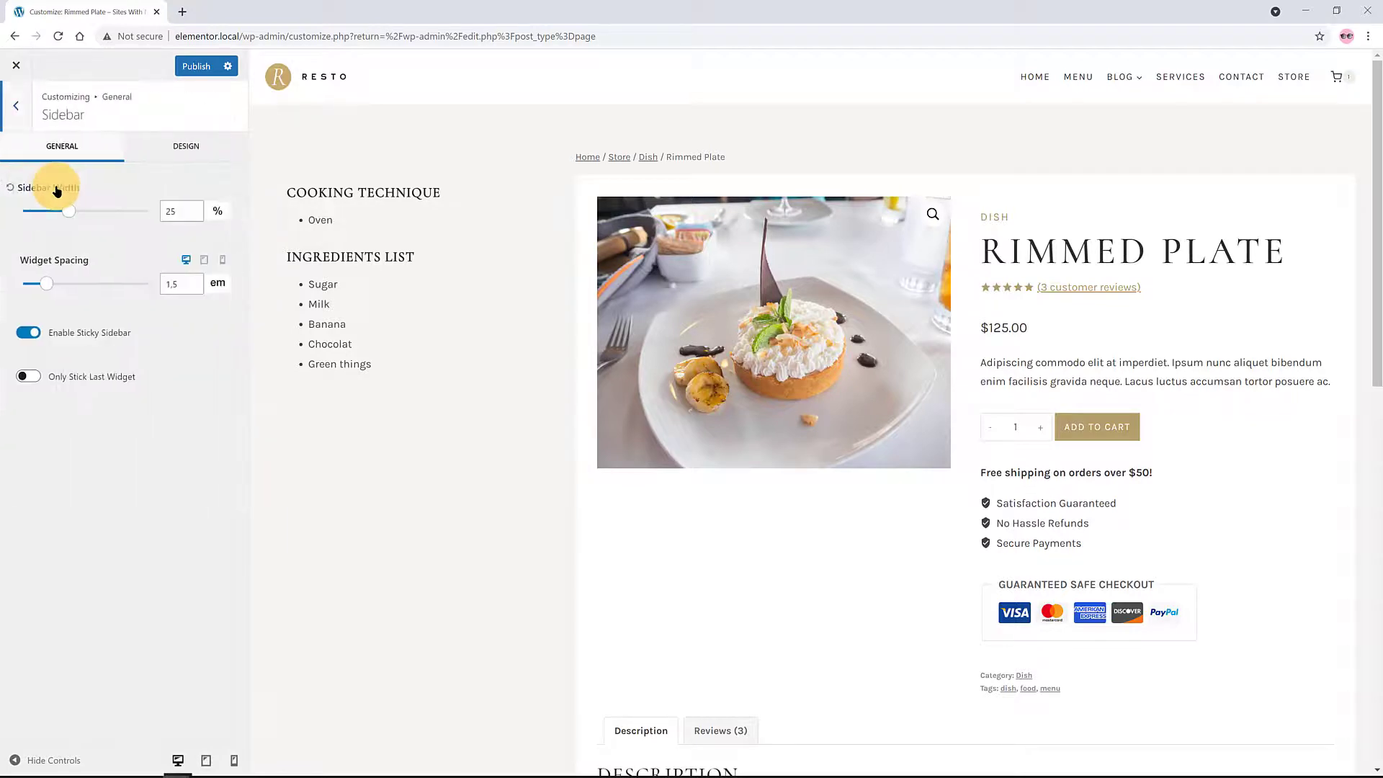
click(222, 151)
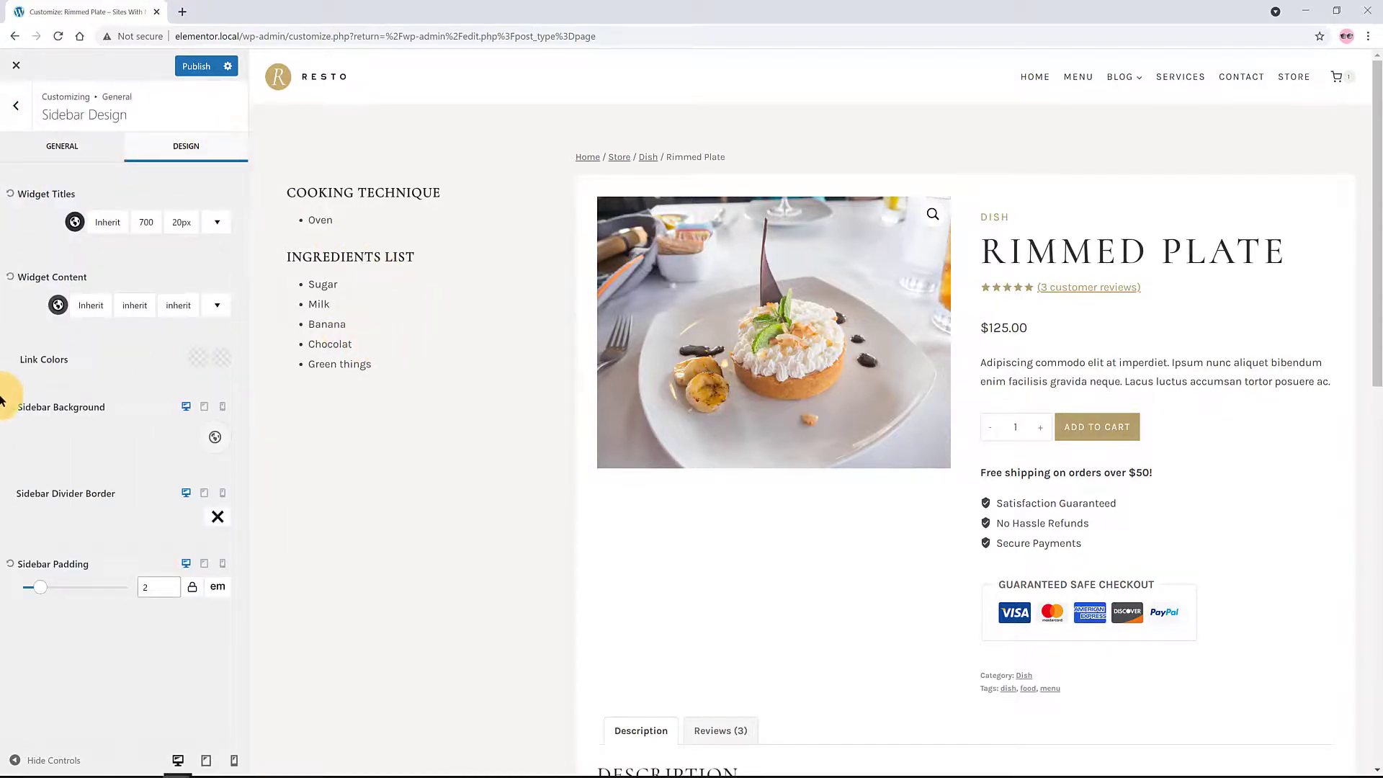
click(214, 438)
click(331, 412)
Step: Check the product page sidebar widgets in the mobile preview, then return to desktop view
click(234, 760)
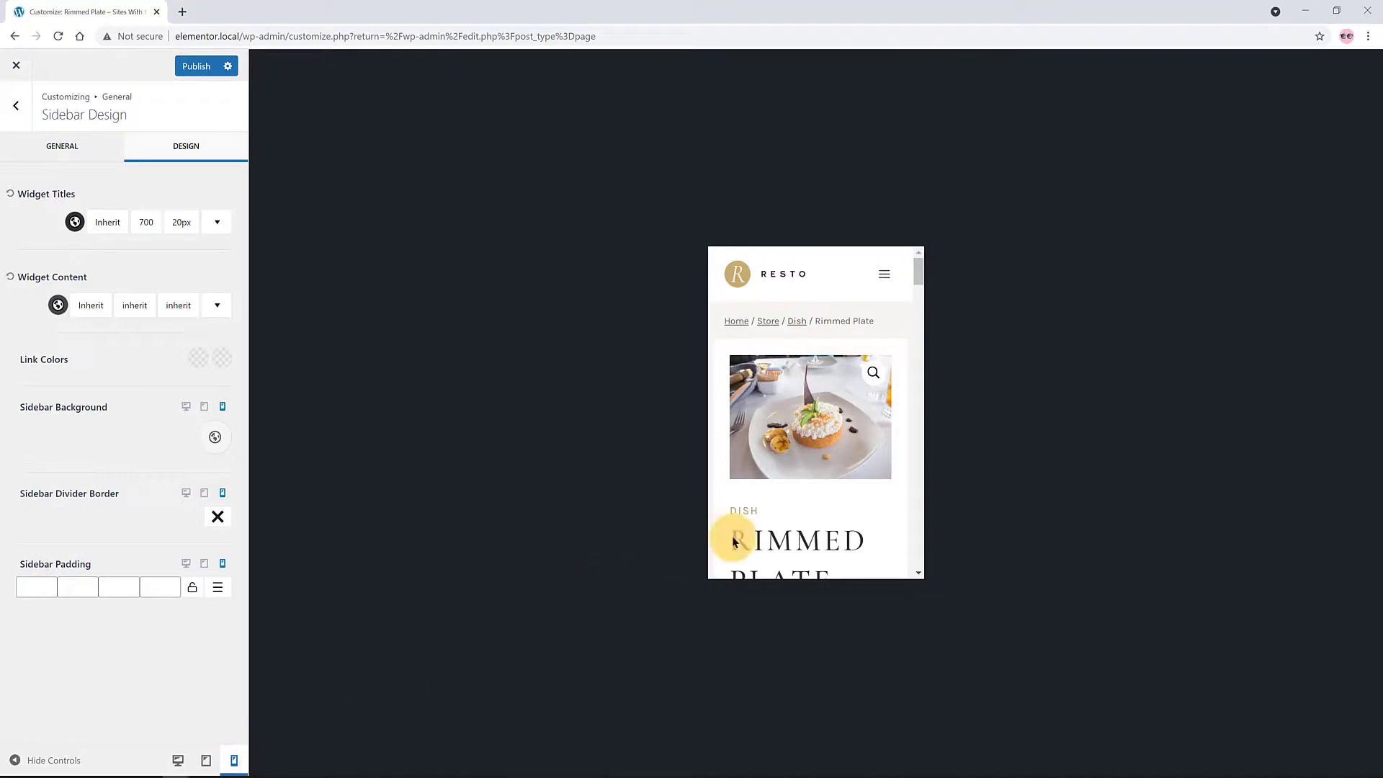
scroll(861, 423, down, 5)
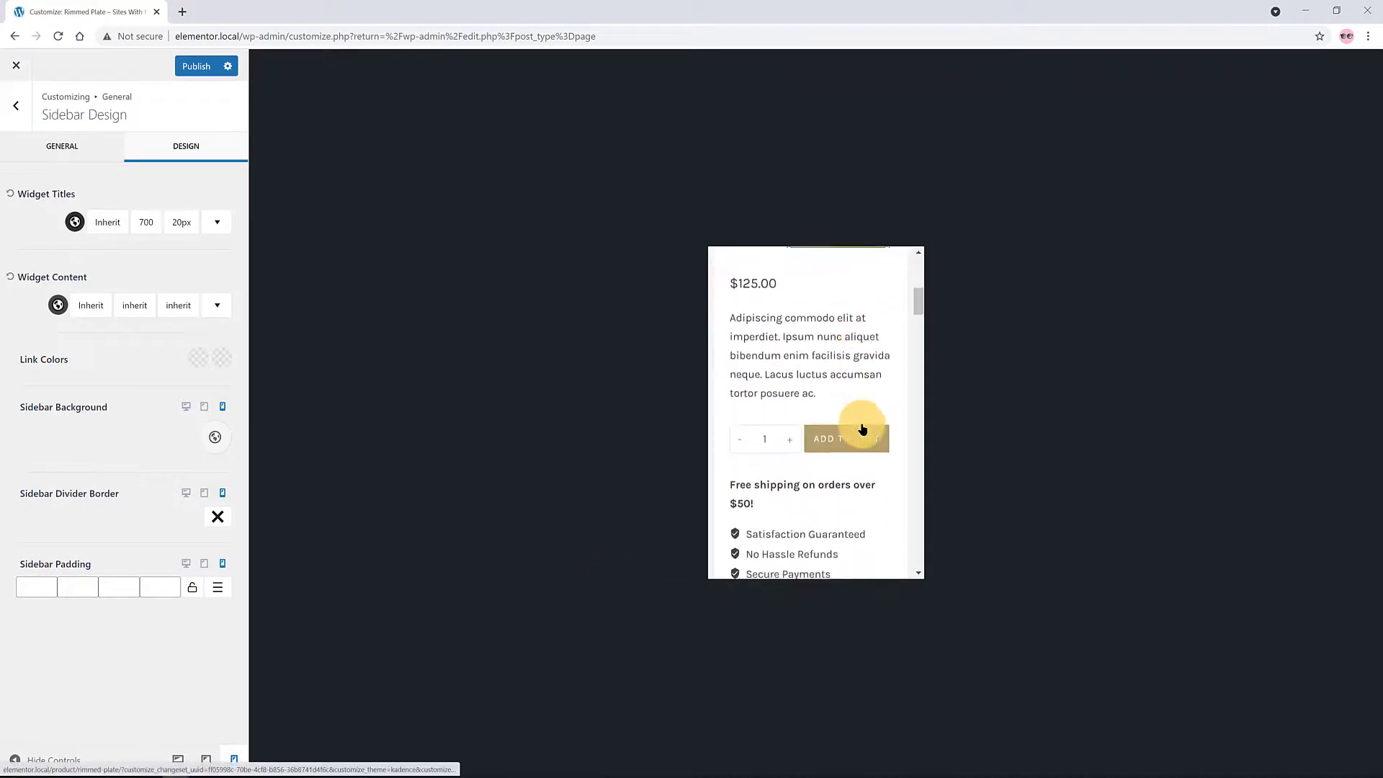
scroll(862, 429, down, 8)
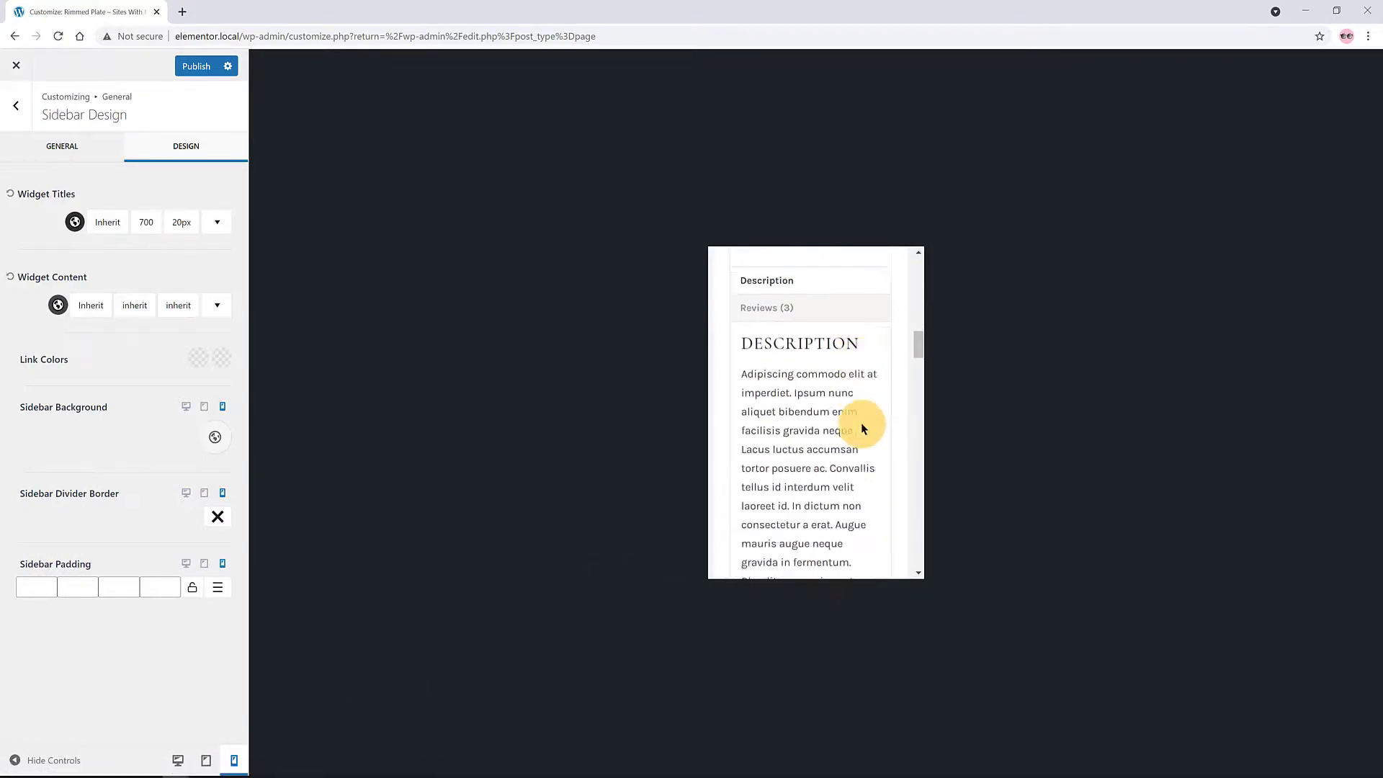
scroll(862, 427, down, 10)
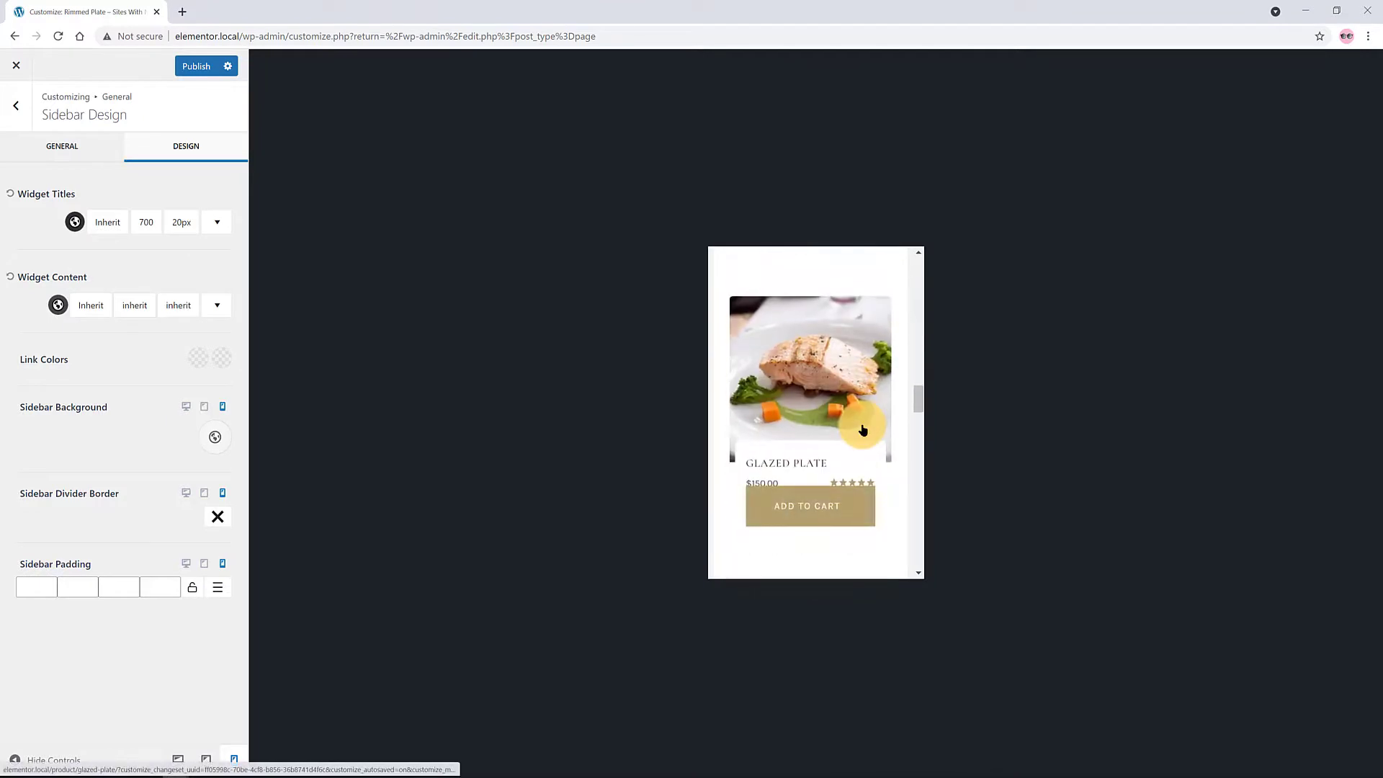
scroll(862, 429, down, 5)
scroll(862, 430, down, 8)
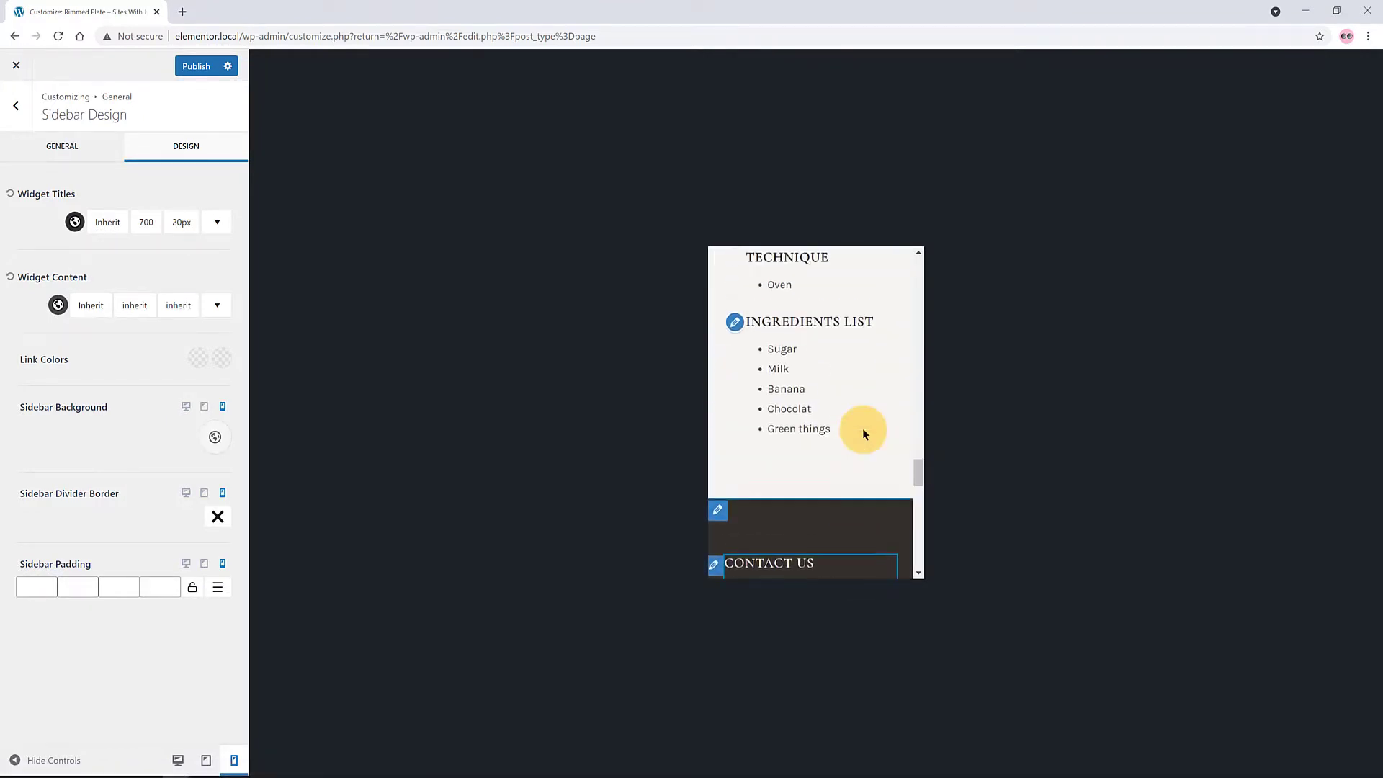
scroll(863, 433, up, 7)
scroll(864, 432, down, 6)
click(173, 758)
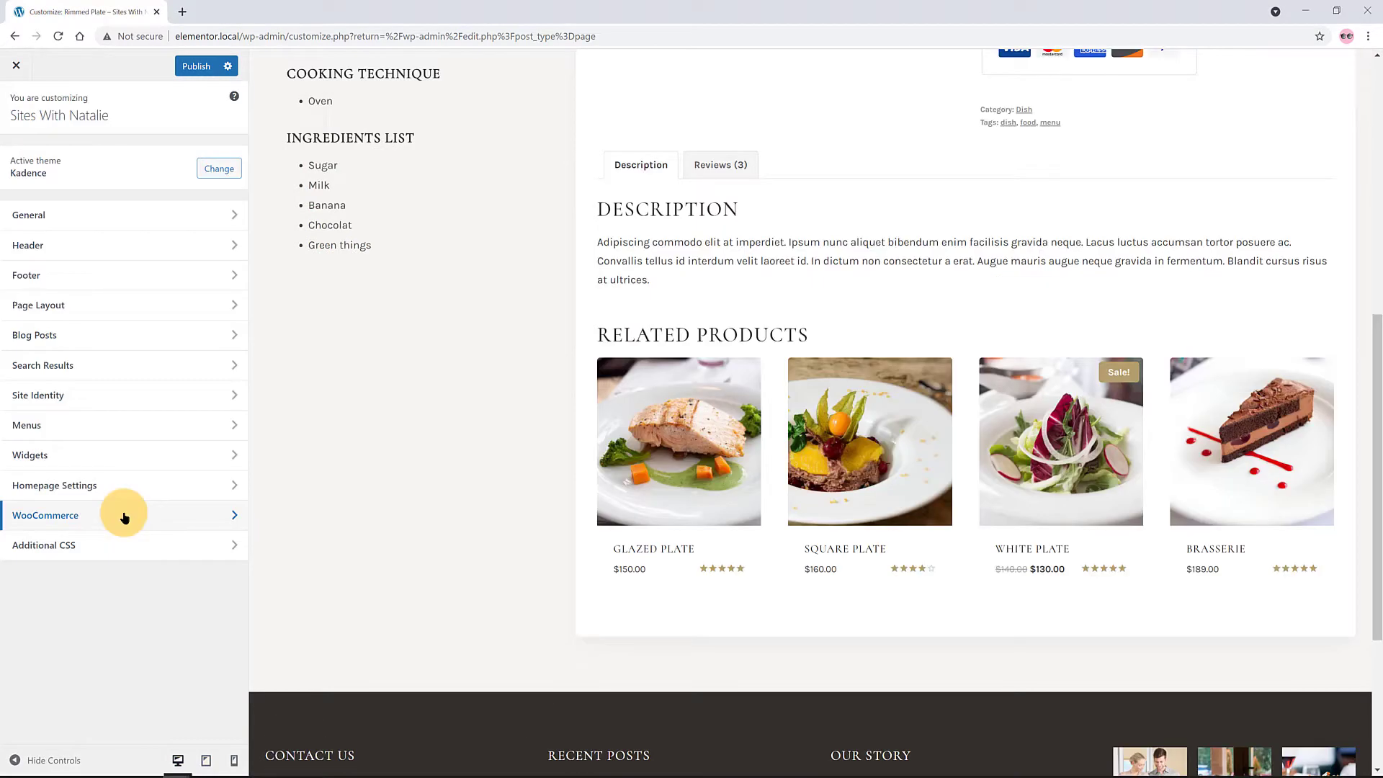
Step: Enable Sticky Add to Cart in WooCommerce > Single Product Layout
click(124, 516)
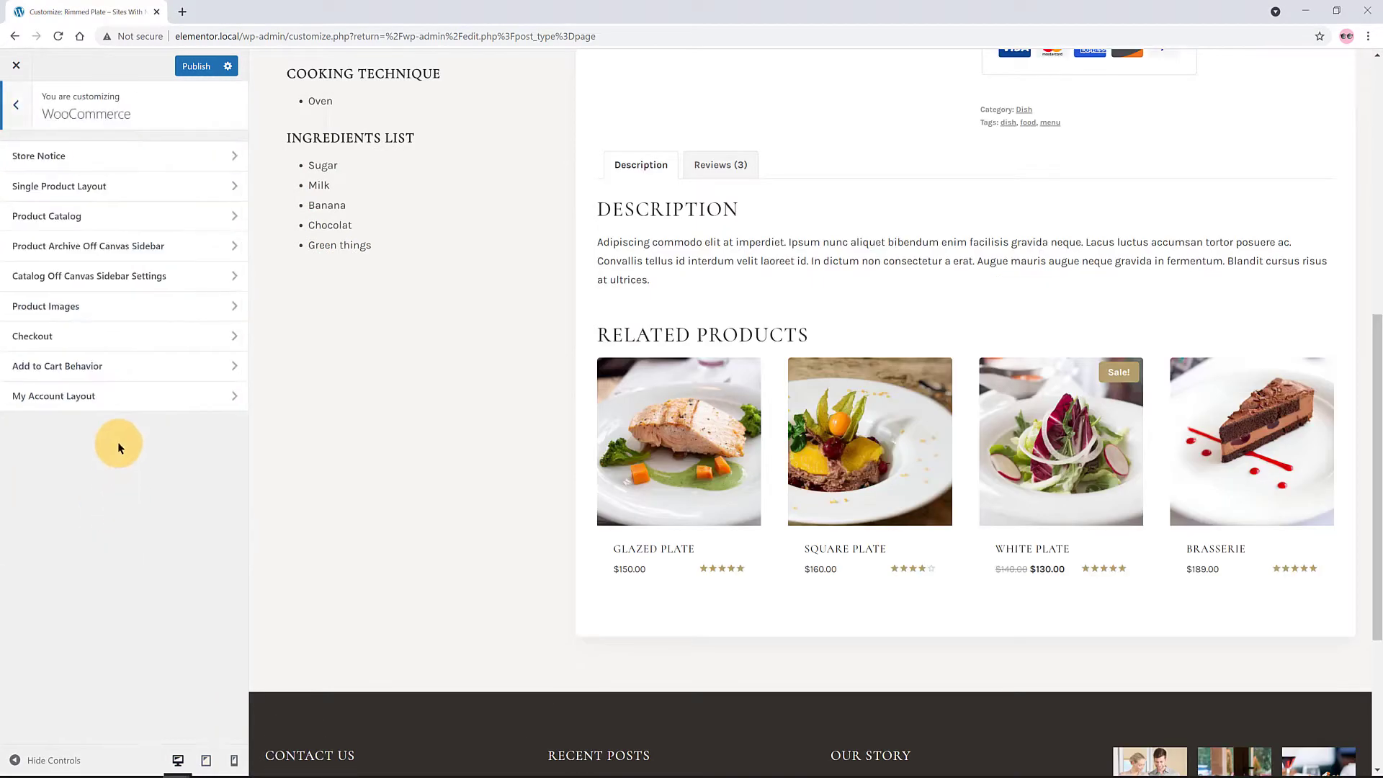
click(131, 185)
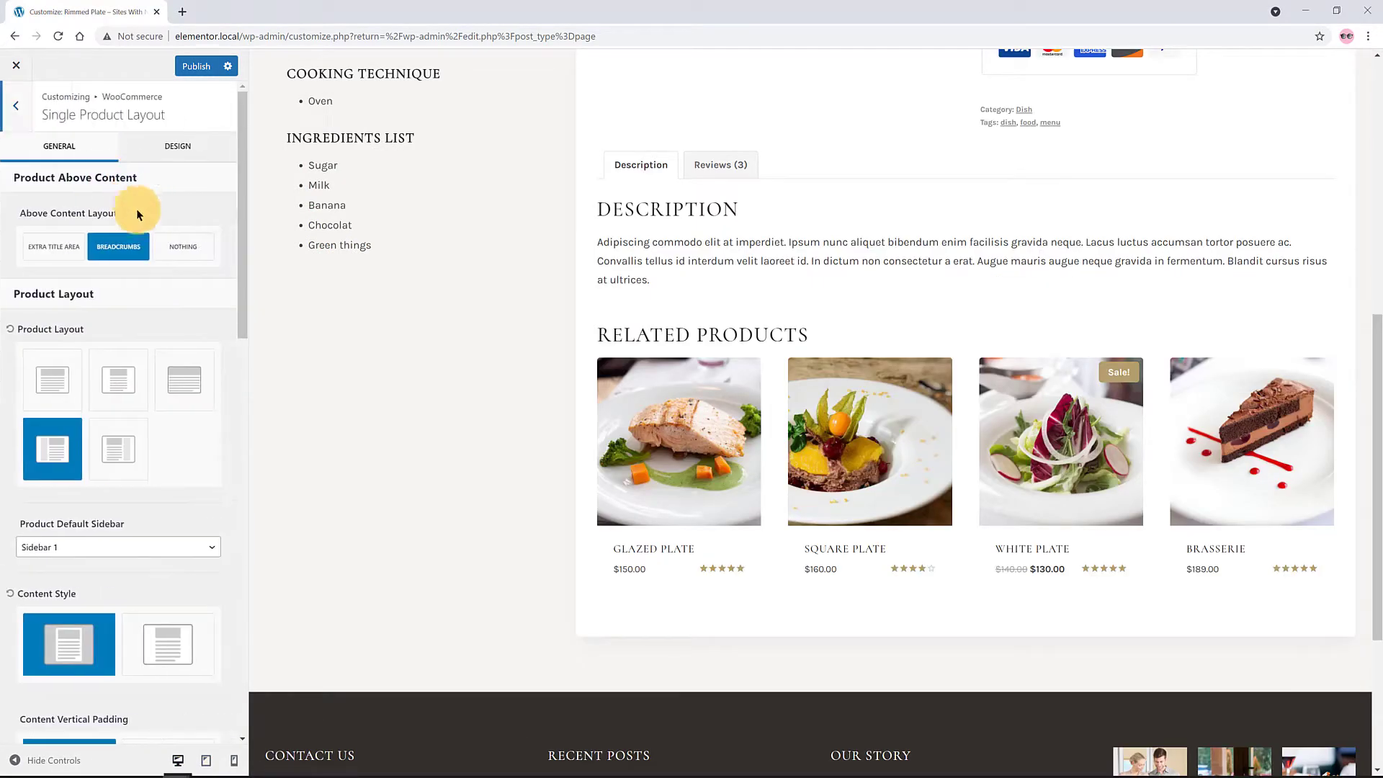
drag(242, 312, 247, 703)
click(28, 681)
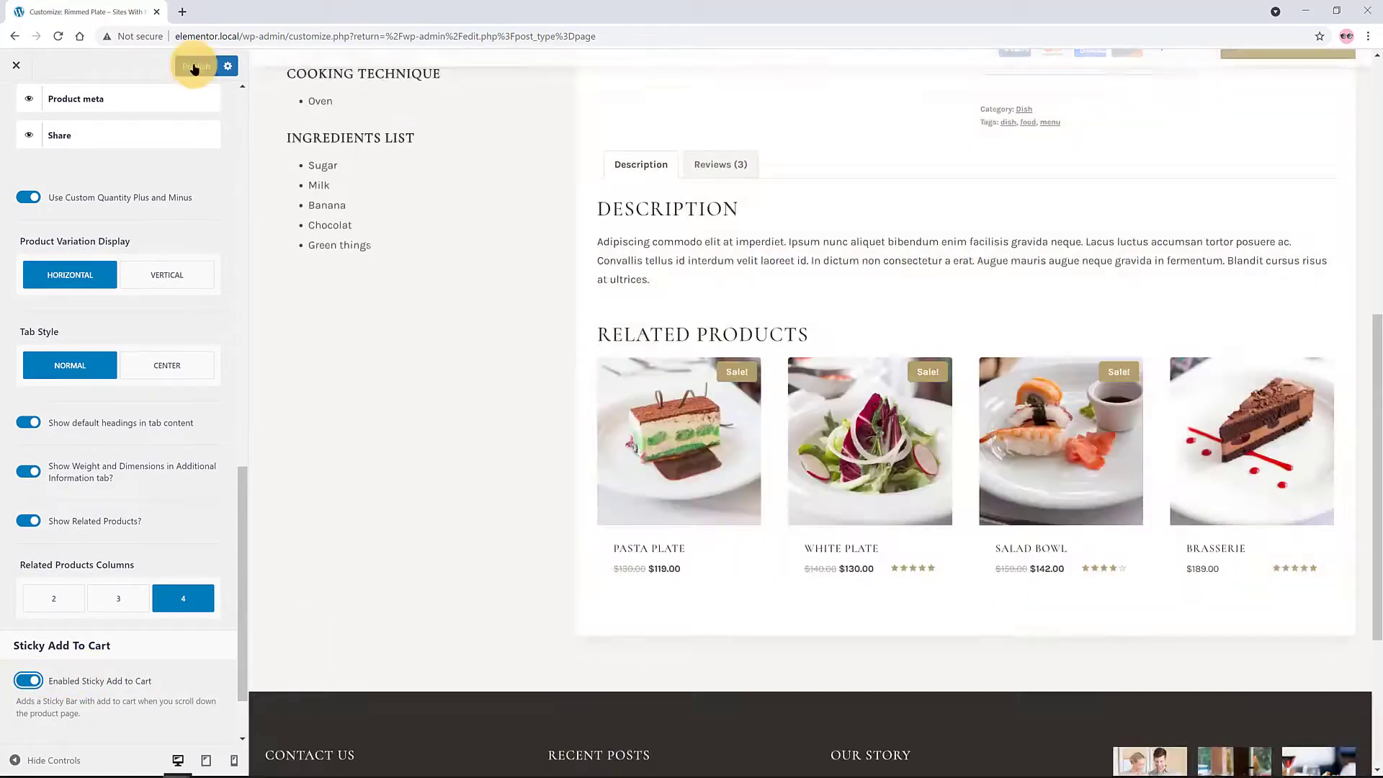
Step: Publish the Customizer changes and exit back to the admin Pages list
click(193, 67)
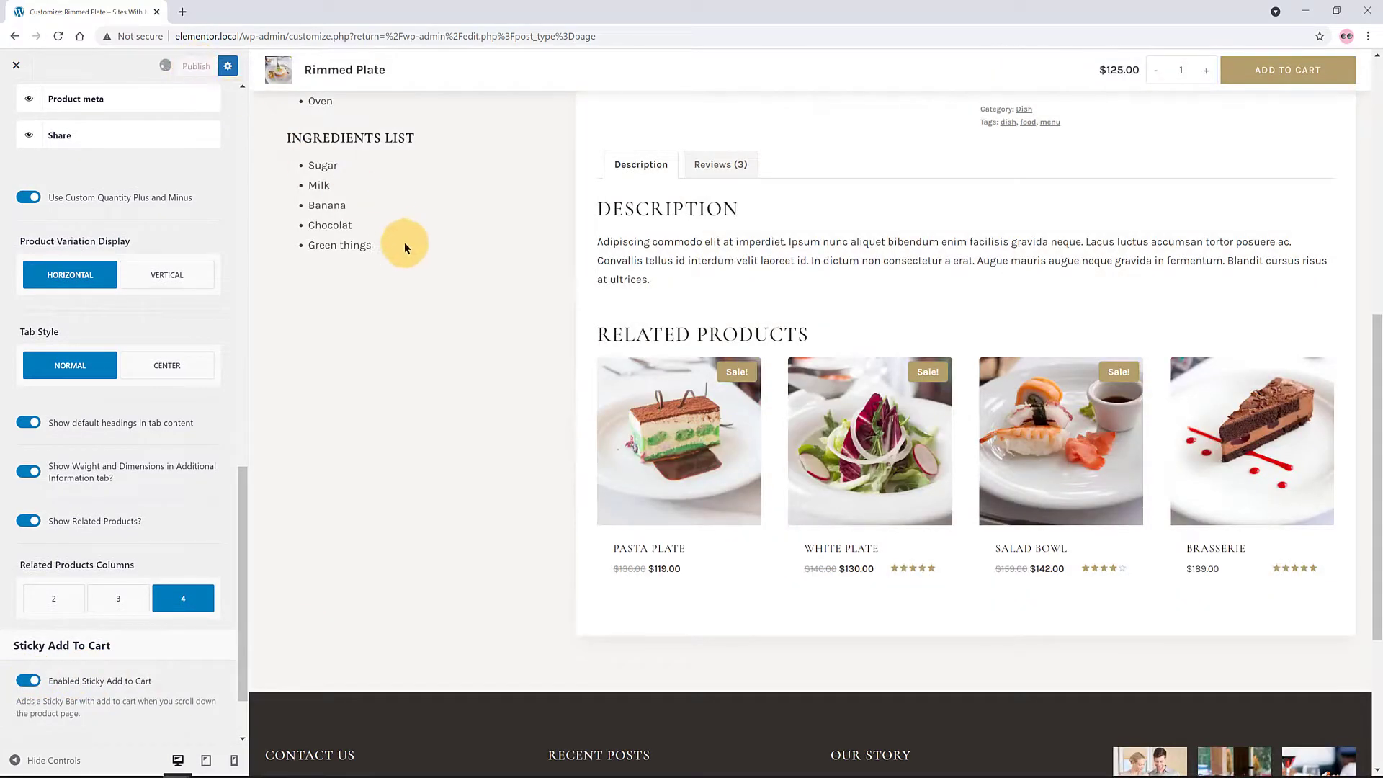
scroll(406, 255, down, 4)
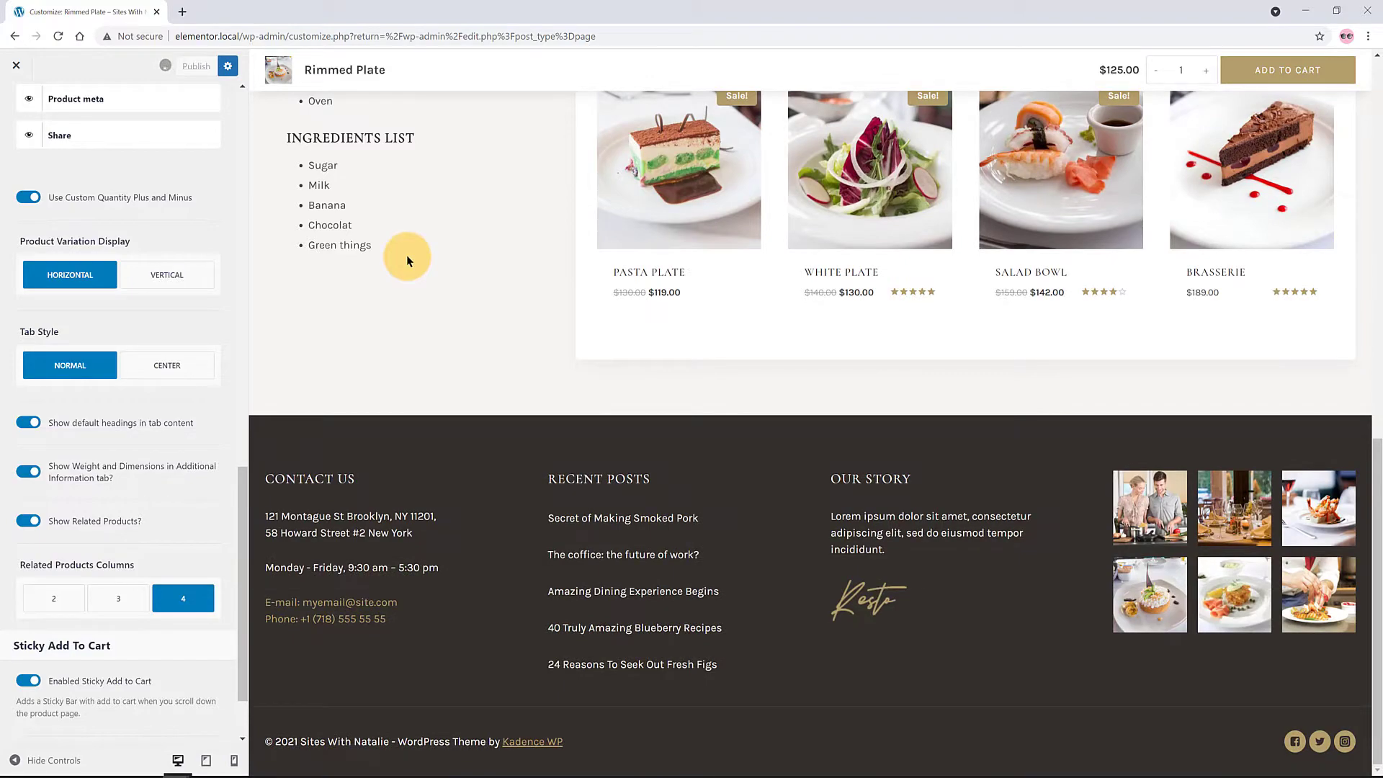
scroll(406, 267, up, 10)
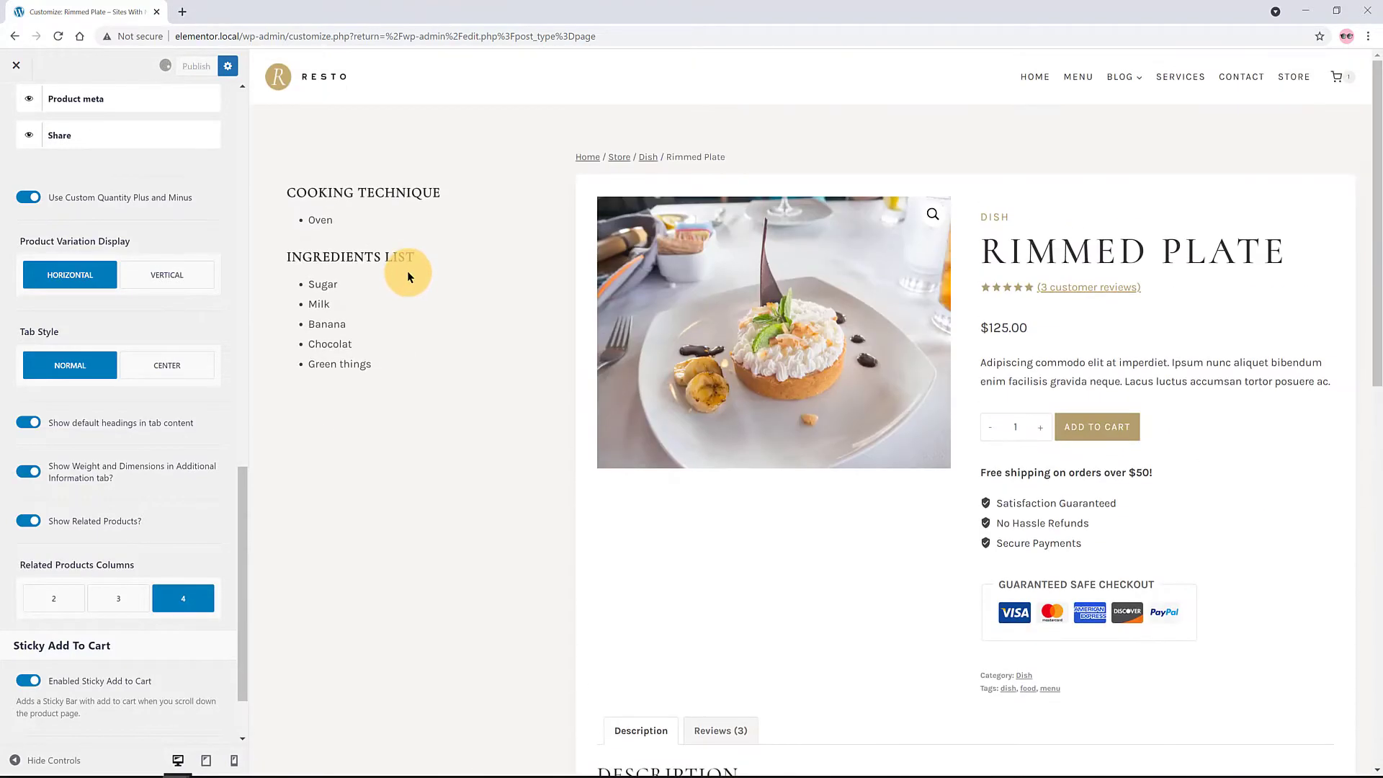
scroll(407, 270, down, 9)
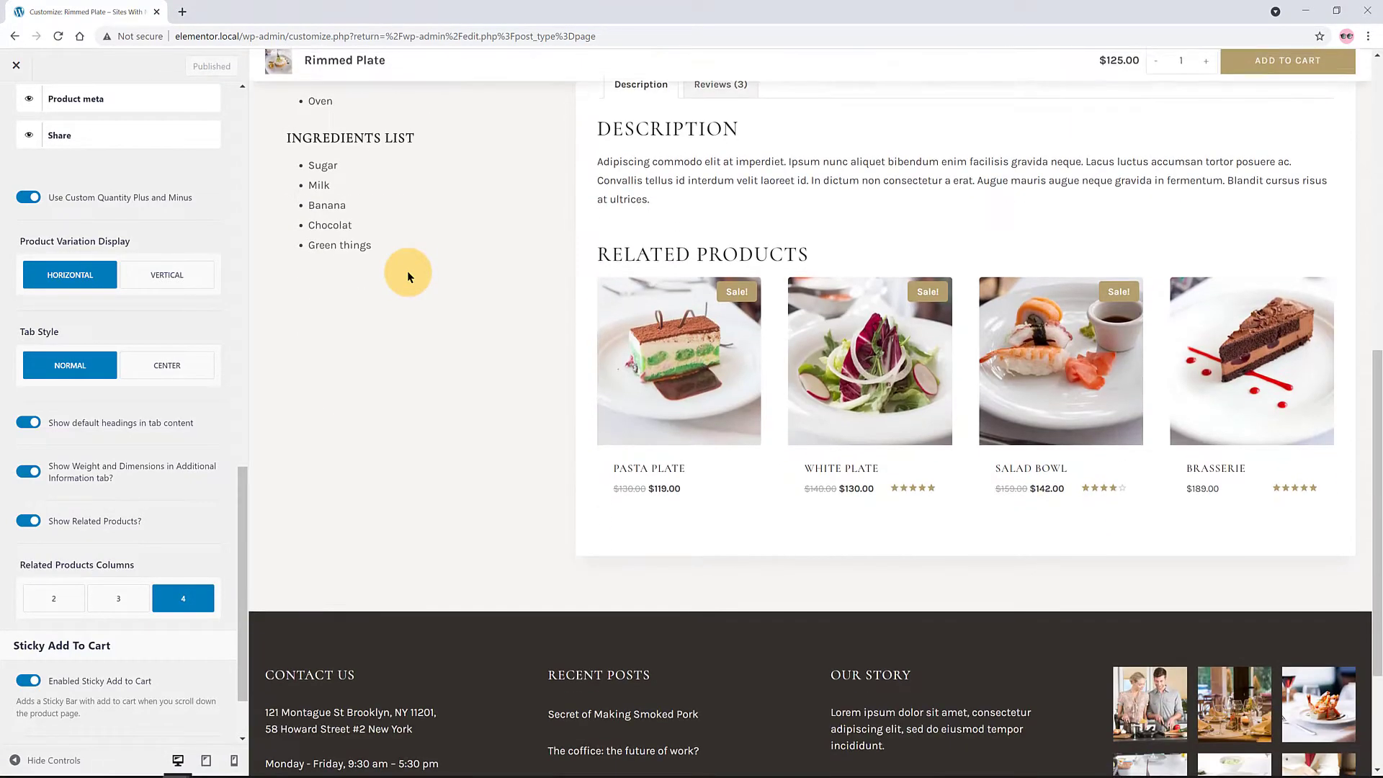
scroll(407, 270, down, 3)
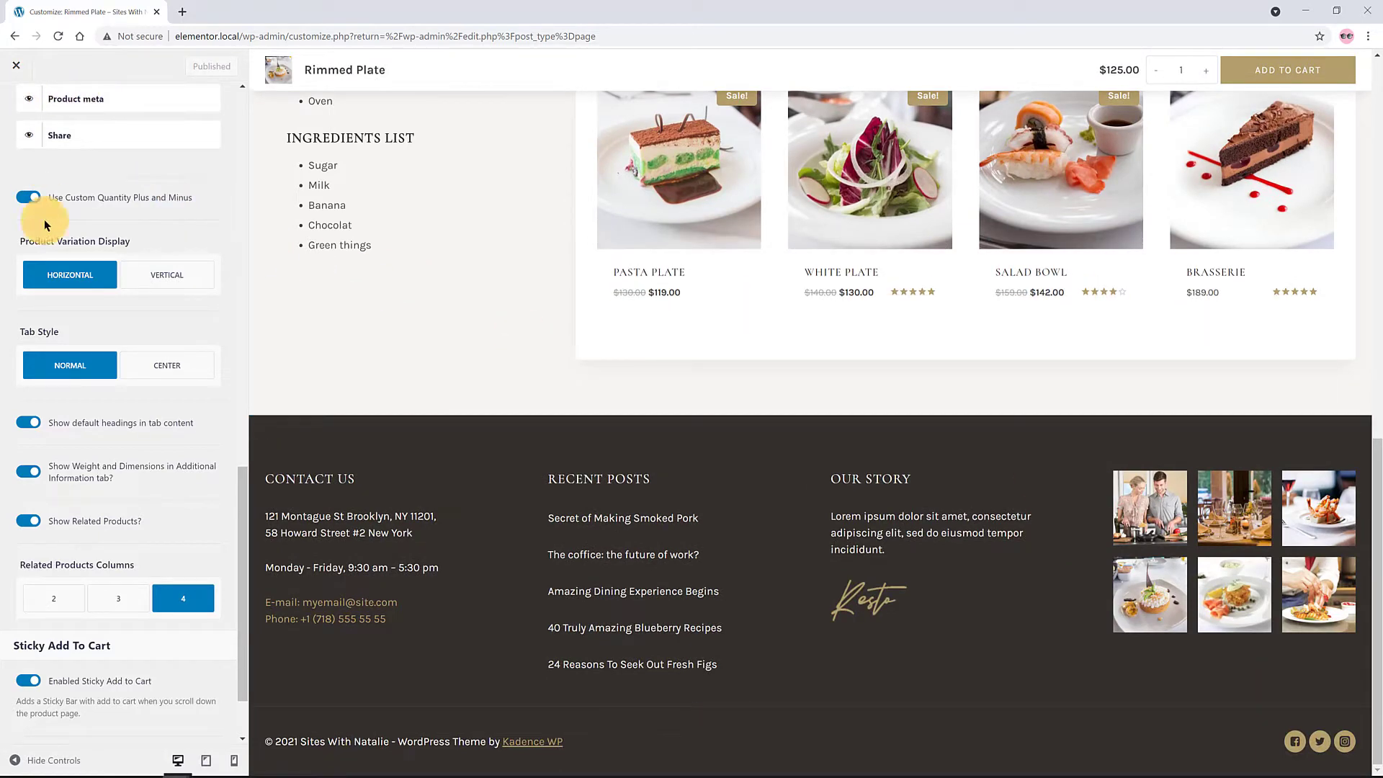
click(15, 64)
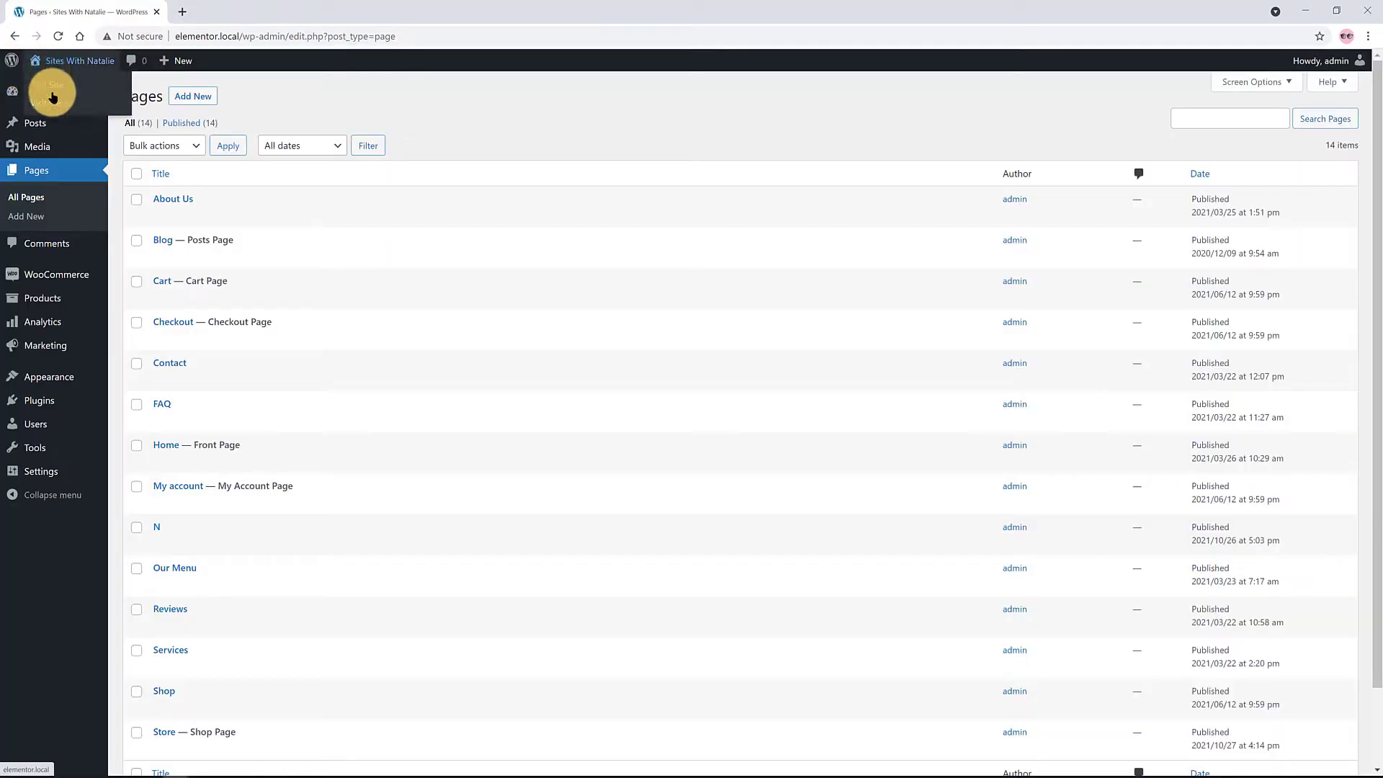
Step: Open the live site in a new tab and view the Bowl Saucer product page
right_click(52, 85)
click(97, 92)
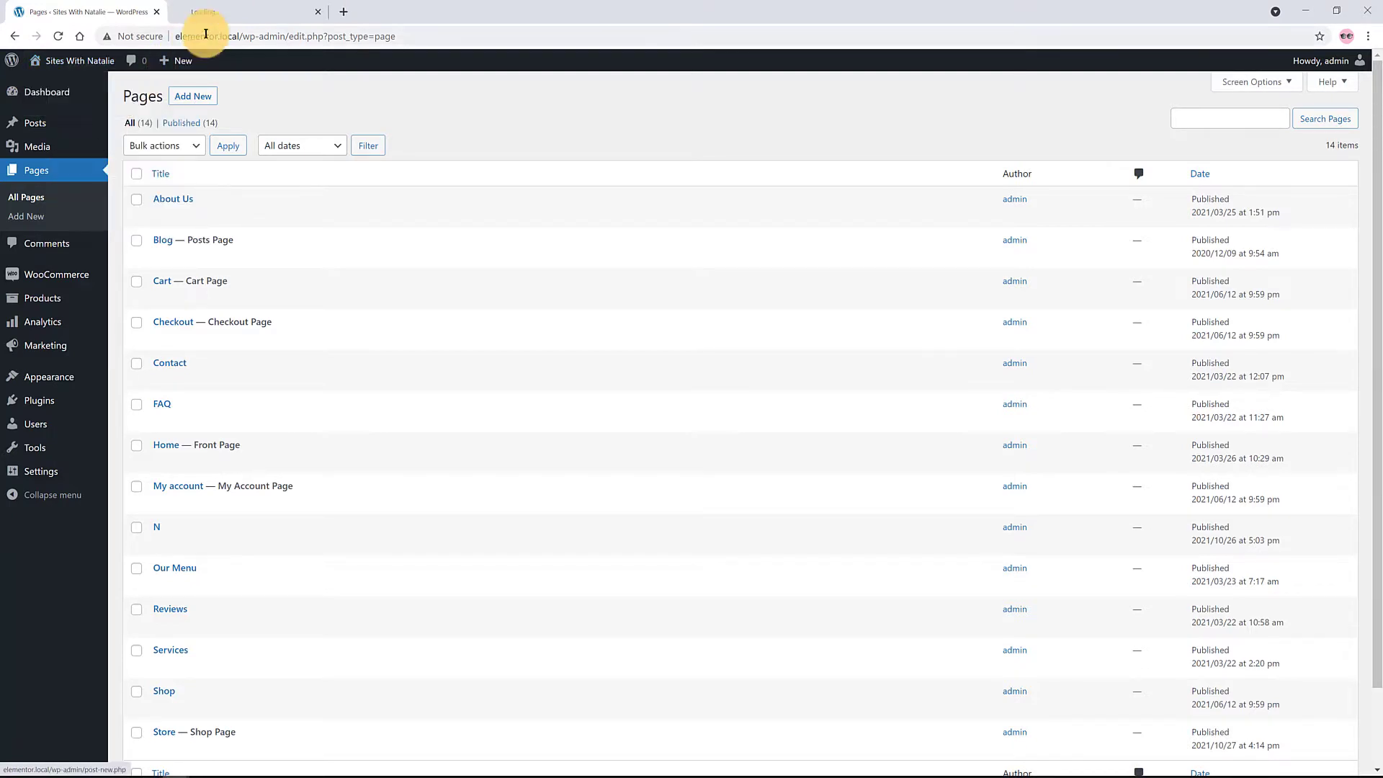
click(245, 14)
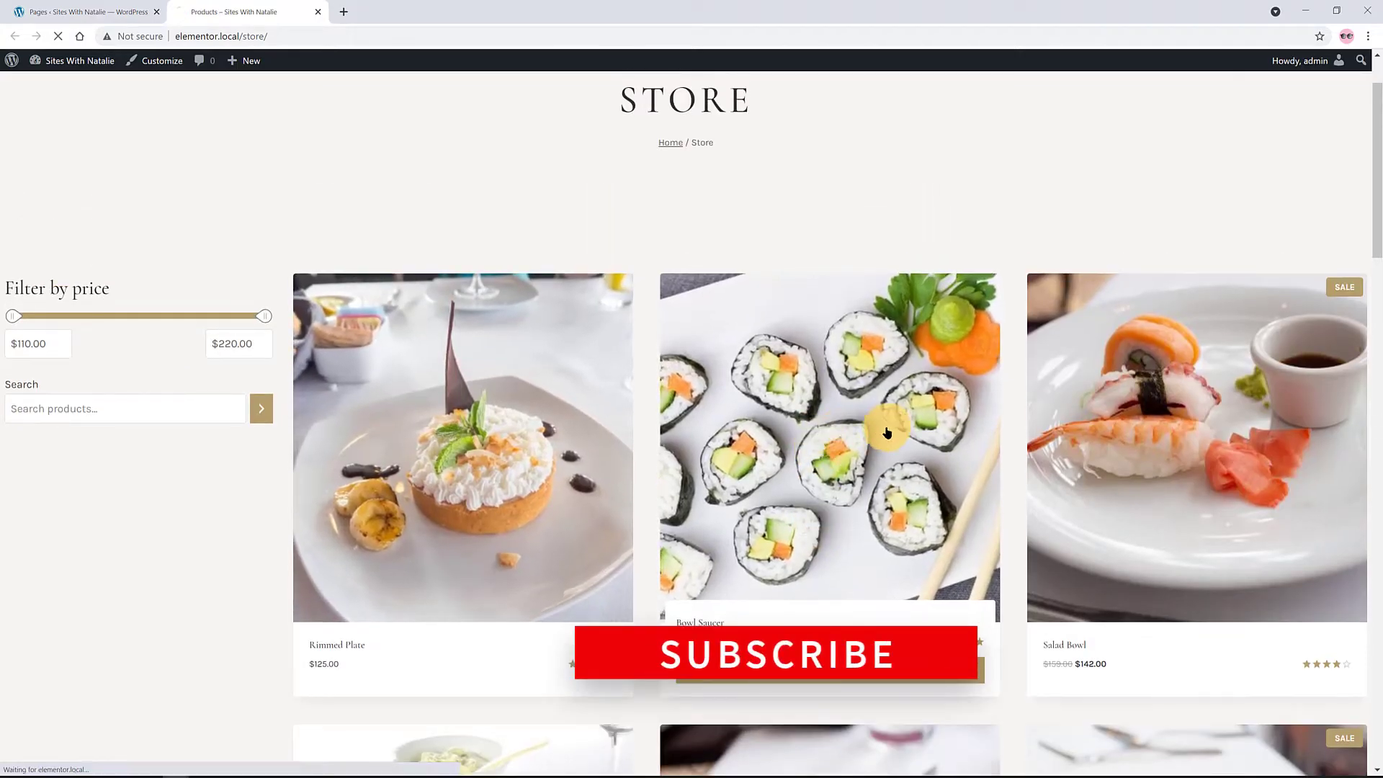
click(572, 388)
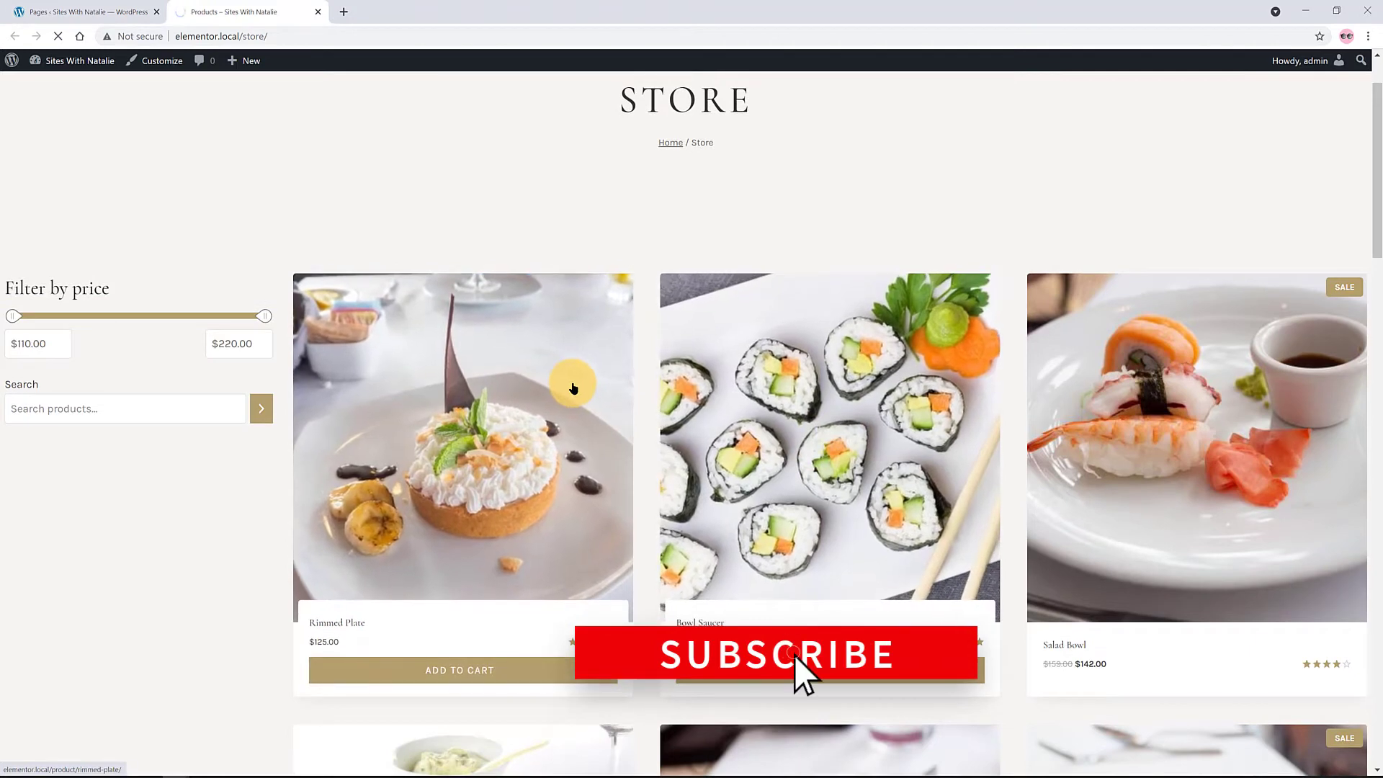
scroll(180, 270, down, 3)
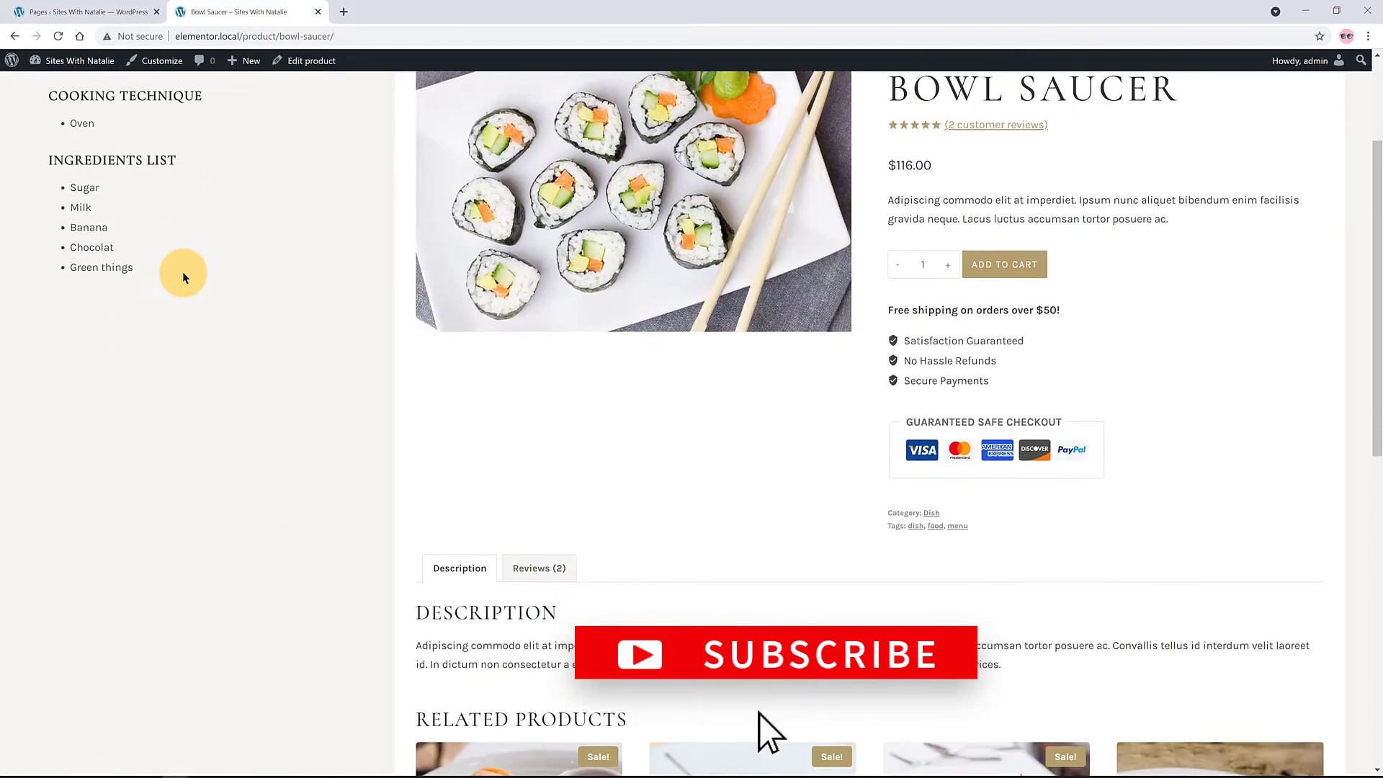
scroll(183, 272, down, 8)
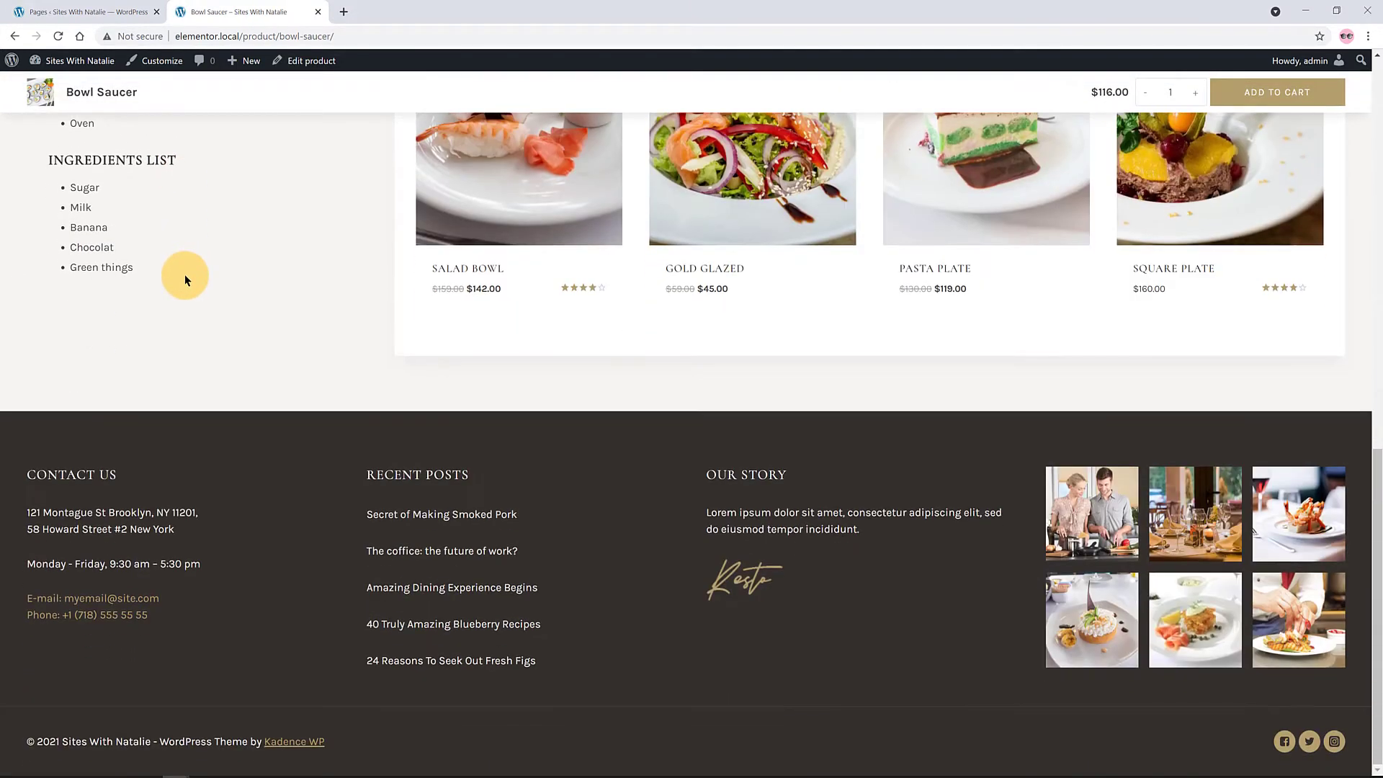